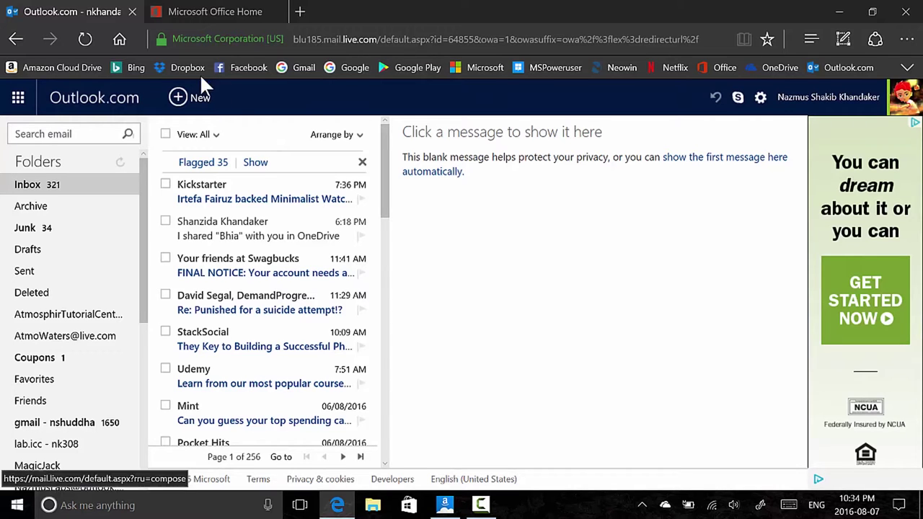
# Switch back and forth between the Outlook.com inbox and Office Home tabs to compare them
pyautogui.click(235, 10)
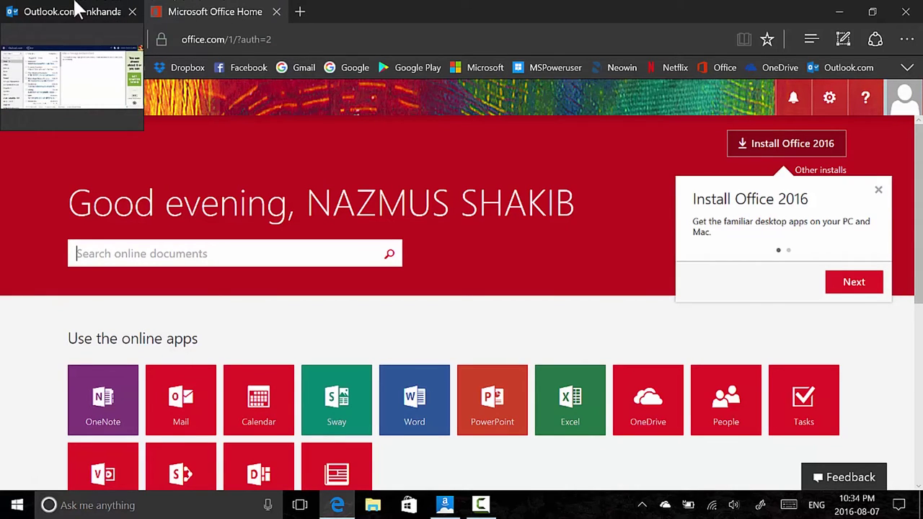
pyautogui.click(77, 10)
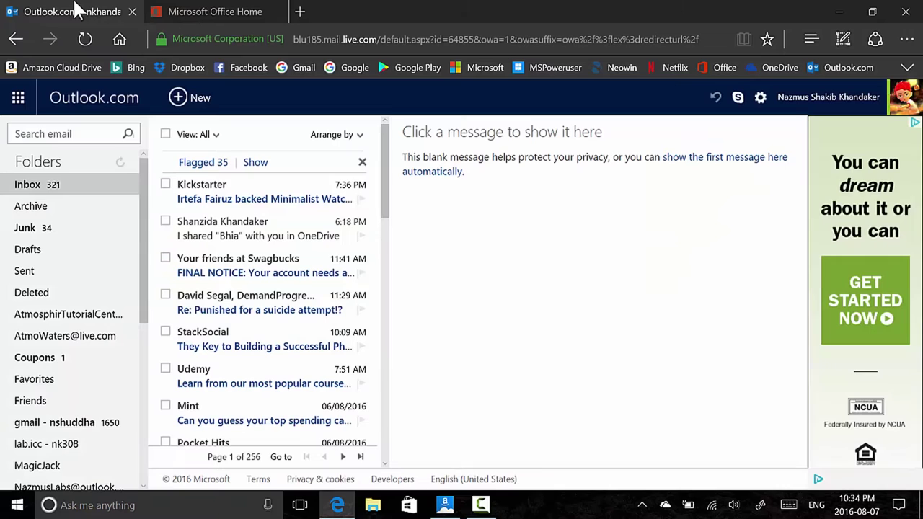
pyautogui.moveTo(225, 10)
pyautogui.click(209, 10)
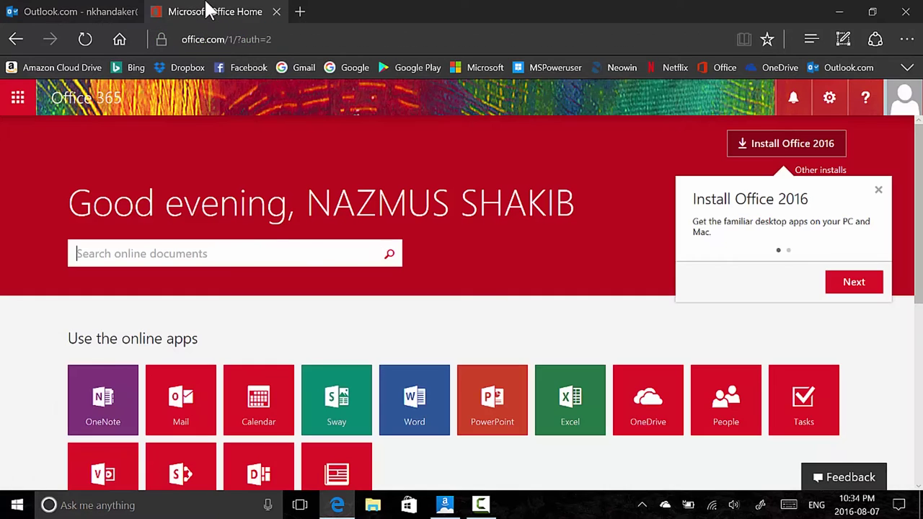
pyautogui.click(58, 10)
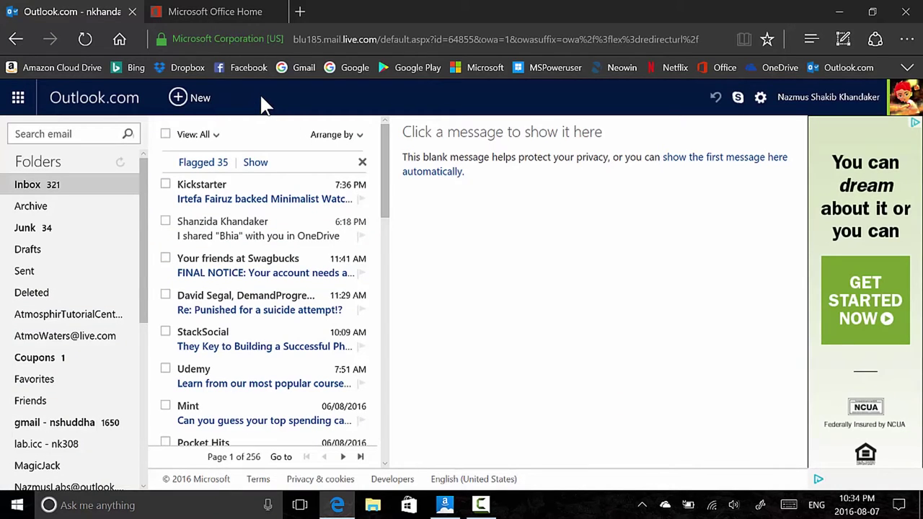
# Open the Office 365 Mail app from the Office Home page
pyautogui.hotkey('ctrl', 'Tab')
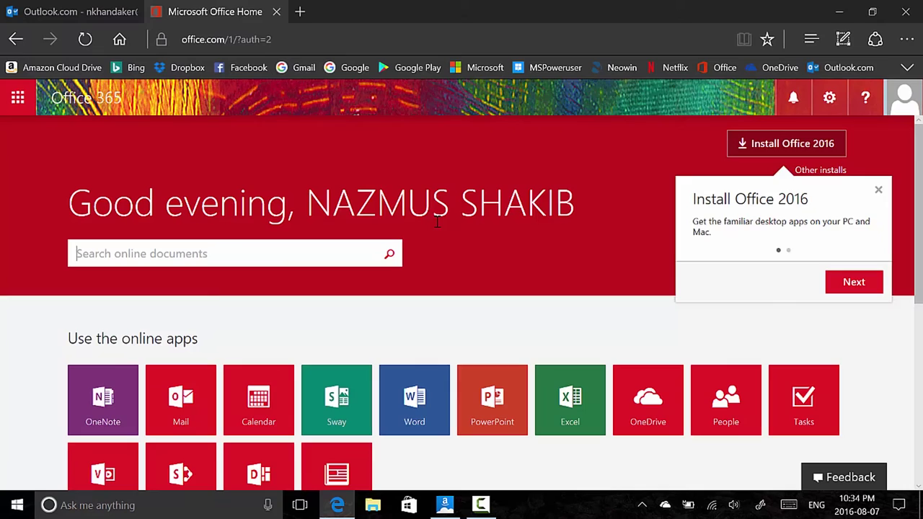
pyautogui.scroll(-1, 438, 227)
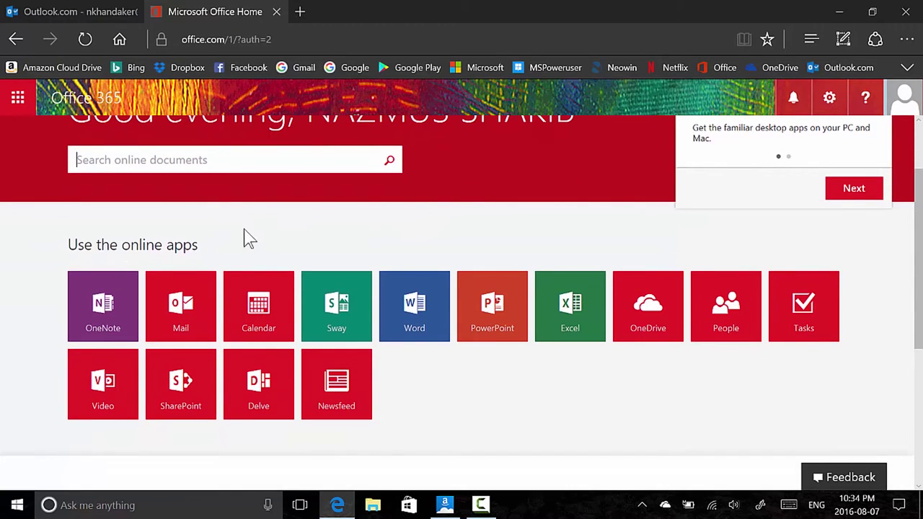
pyautogui.click(189, 333)
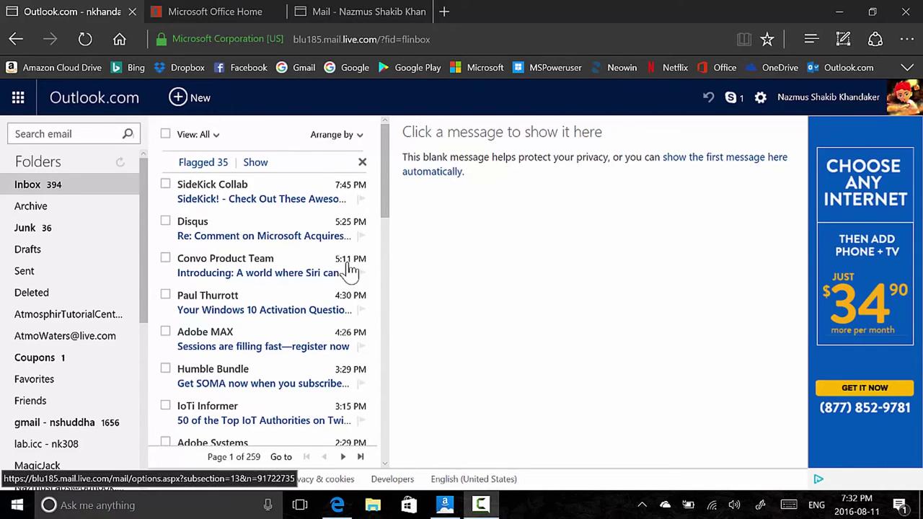
# Create a new Outlook.com message to a frequent contact with the subject 'Test subject'
pyautogui.click(193, 99)
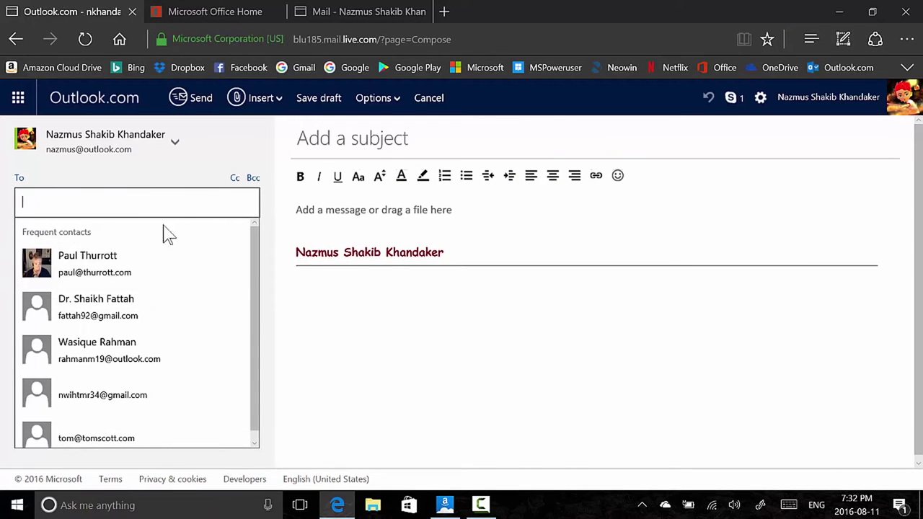
pyautogui.click(123, 310)
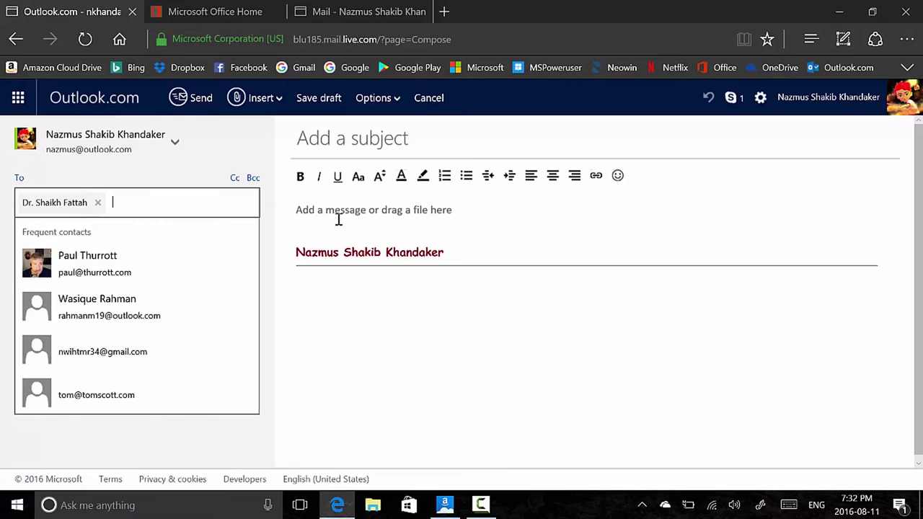
pyautogui.click(406, 145)
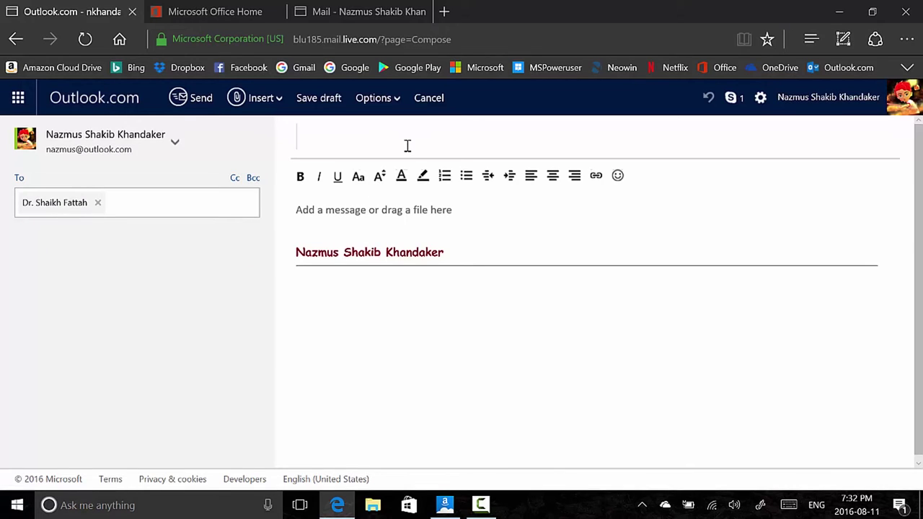
pyautogui.write('Test sub')
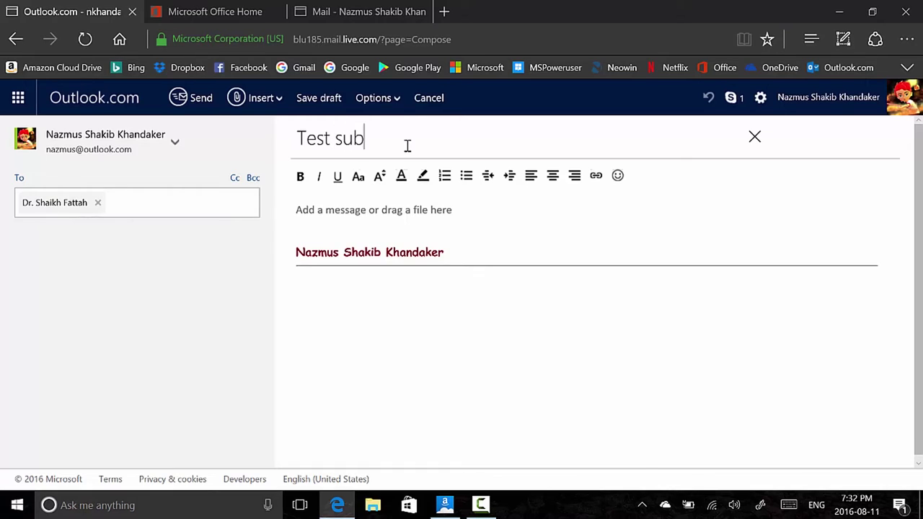
pyautogui.write('ject')
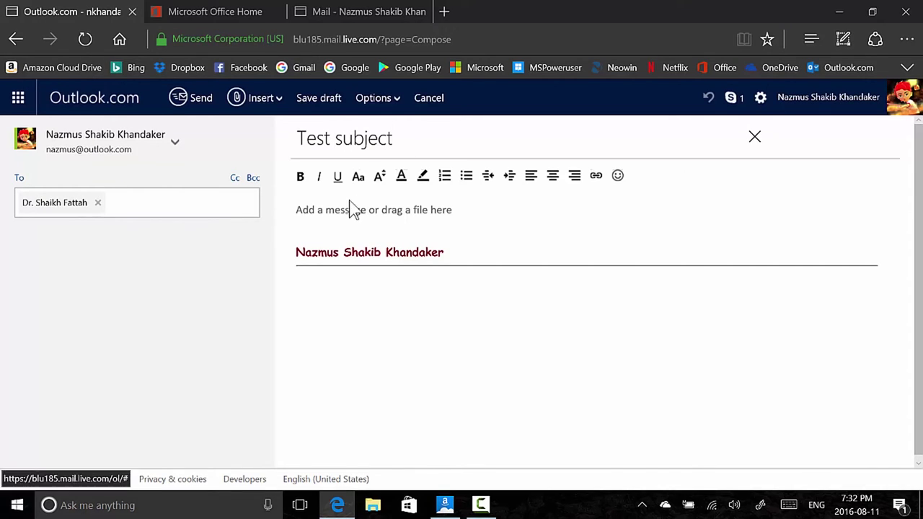
pyautogui.click(319, 209)
# Type the body 'This is a test message. I will write this email for demonstrations purposes.', fixing the misspelling
pyautogui.write('Thi')
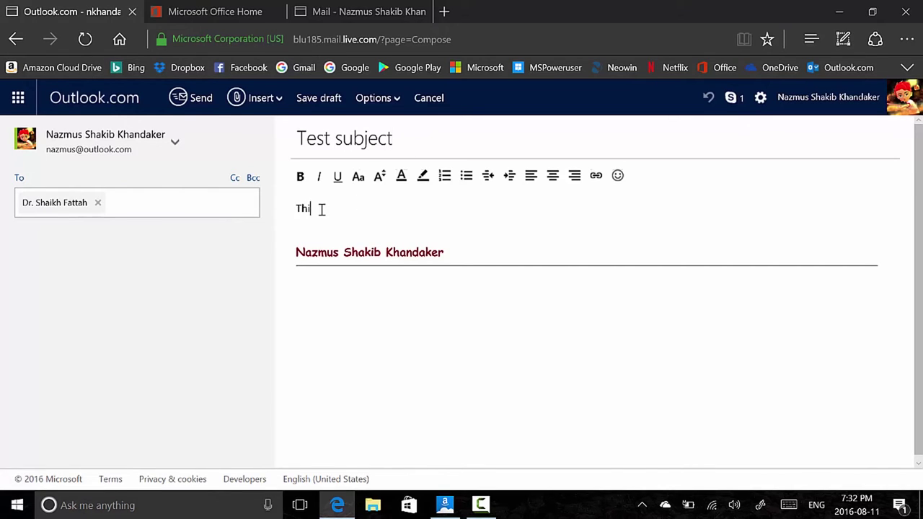
pyautogui.write('s is a test message. I will ')
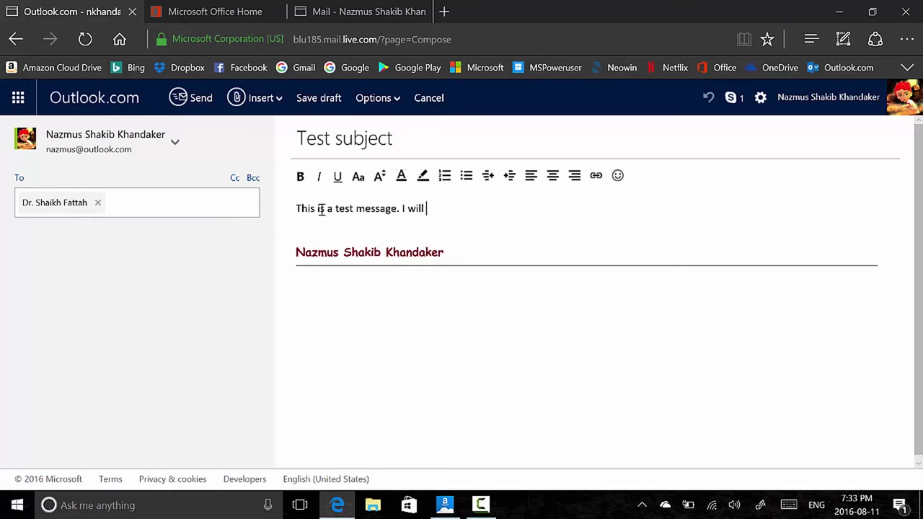
pyautogui.write('write this email')
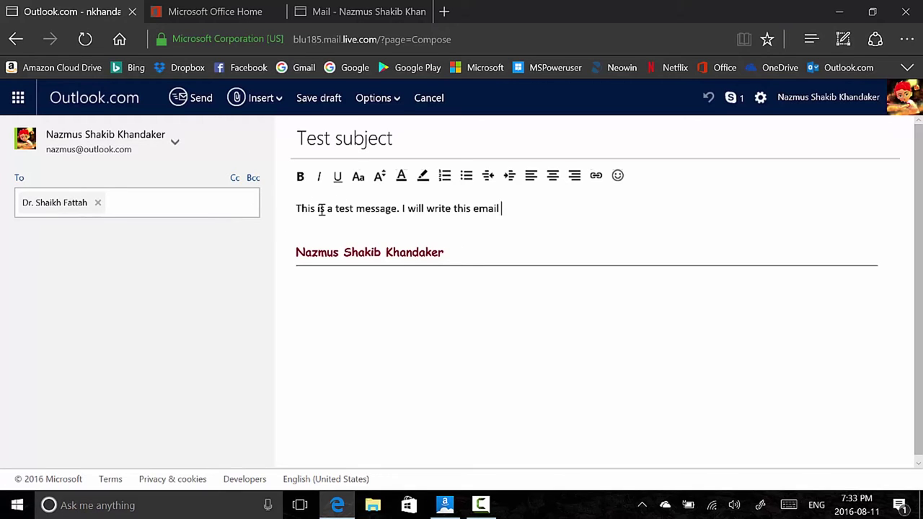
pyautogui.hotkey('ctrl', 'BackSpace')
pyautogui.write('email for demo')
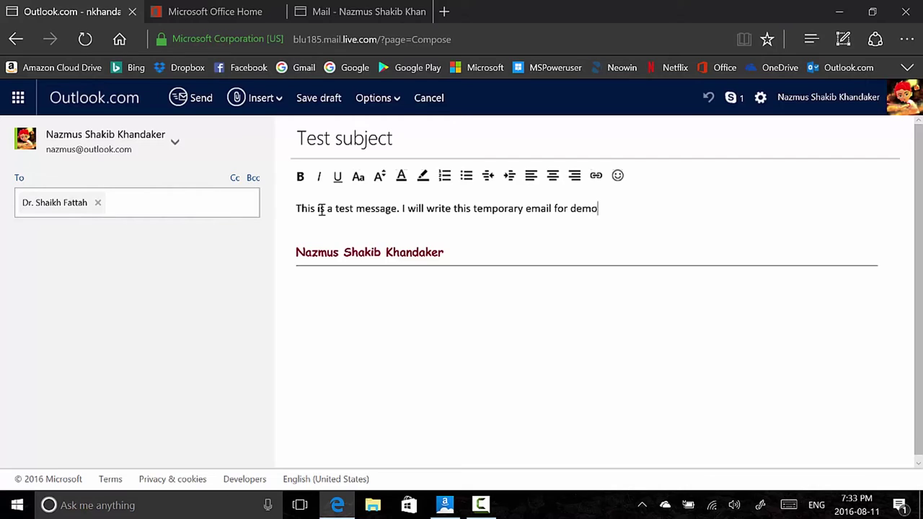
pyautogui.write('nstrations perpouses.')
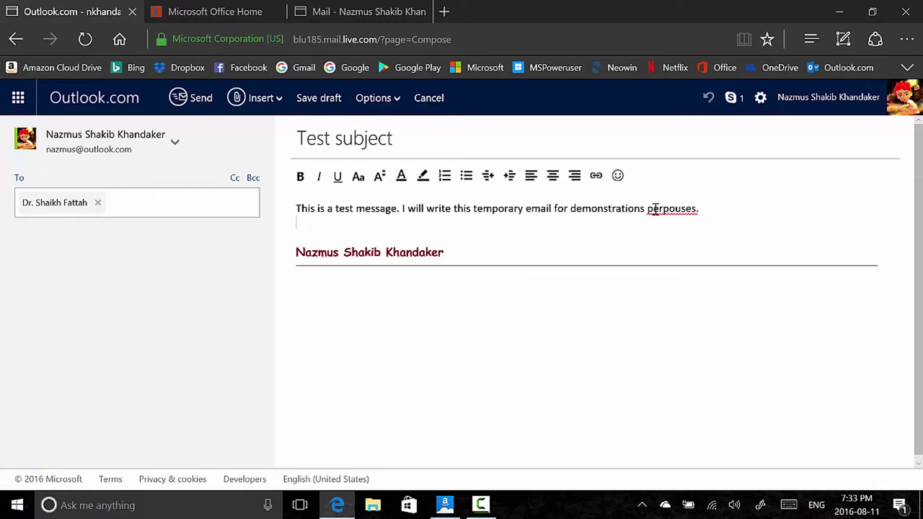
pyautogui.rightClick(656, 214)
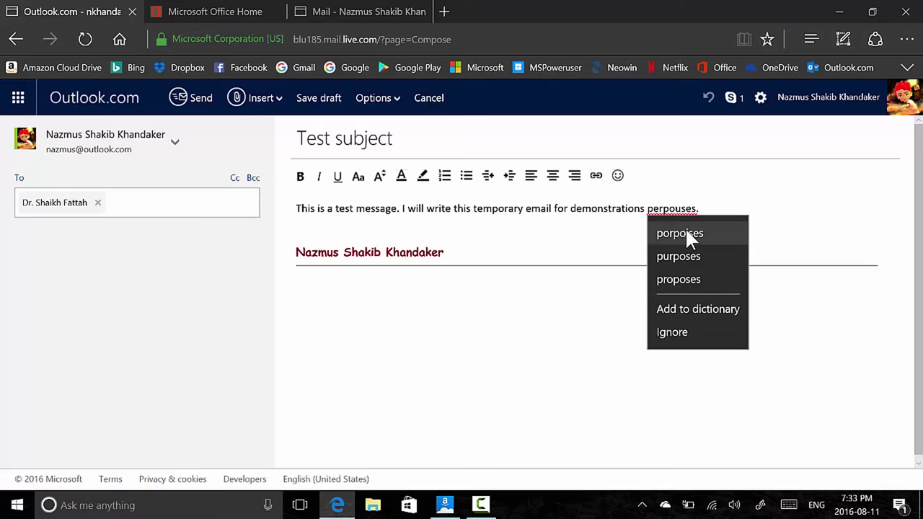
pyautogui.click(696, 258)
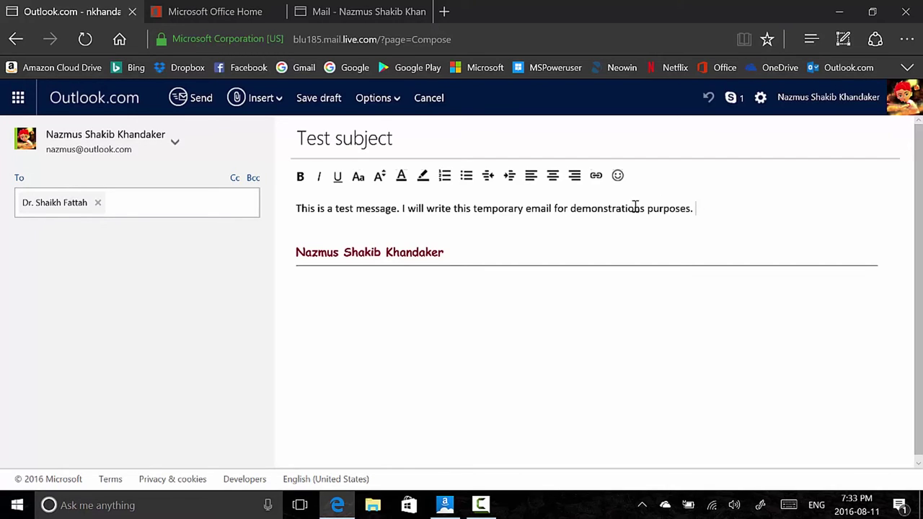
# Add a 'best,' sign-off line below the message
pyautogui.click(436, 235)
pyautogui.write('best,')
pyautogui.press('Return')
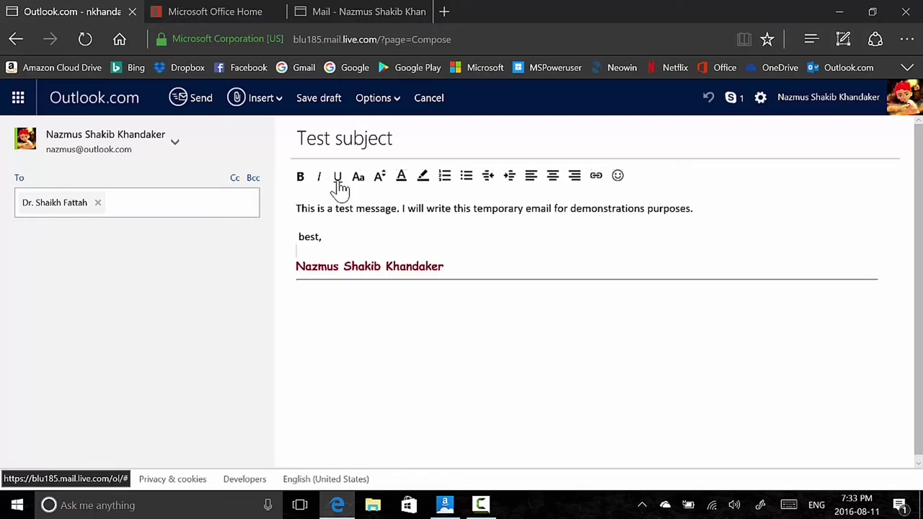
# Bold the word 'test', then check the font size, font and link options without changing anything
pyautogui.doubleClick(338, 209)
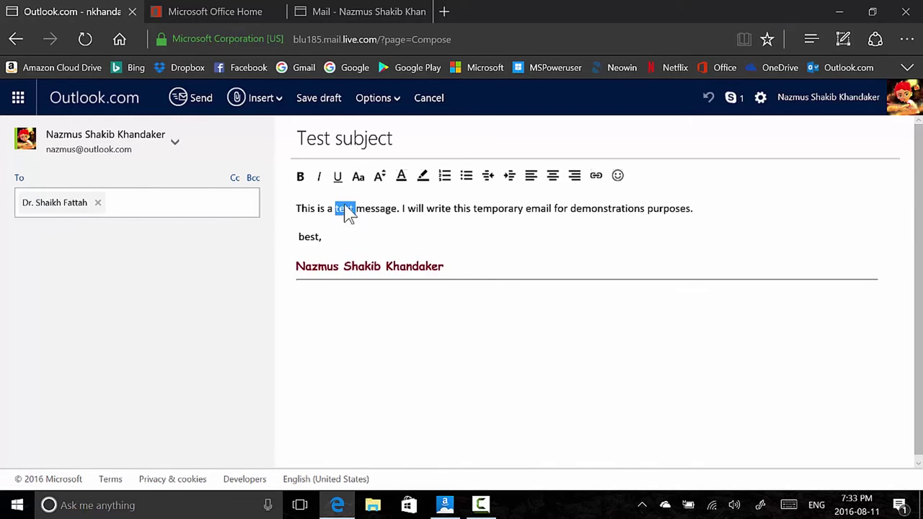
pyautogui.click(300, 177)
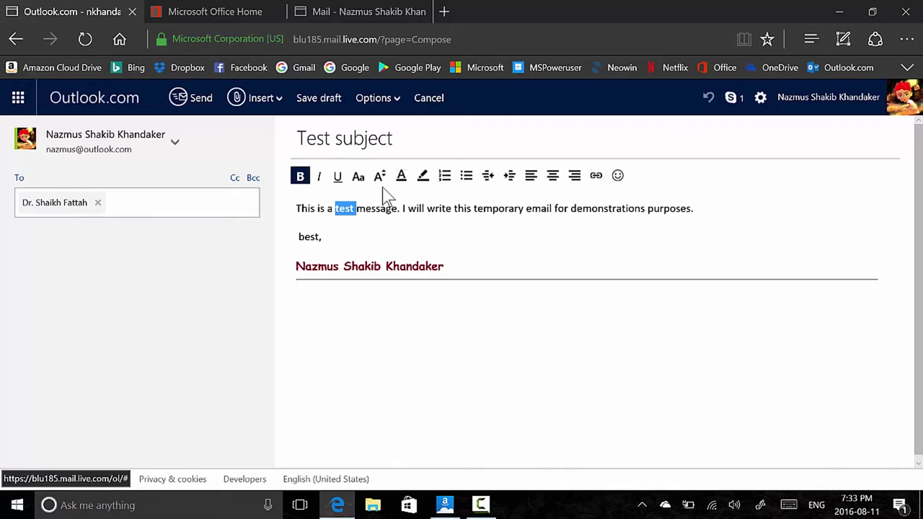
pyautogui.doubleClick(309, 236)
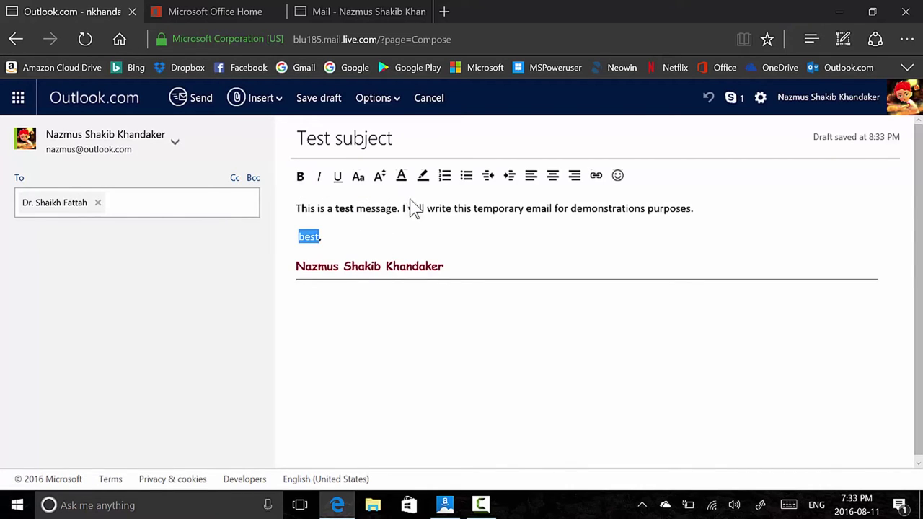
pyautogui.click(382, 178)
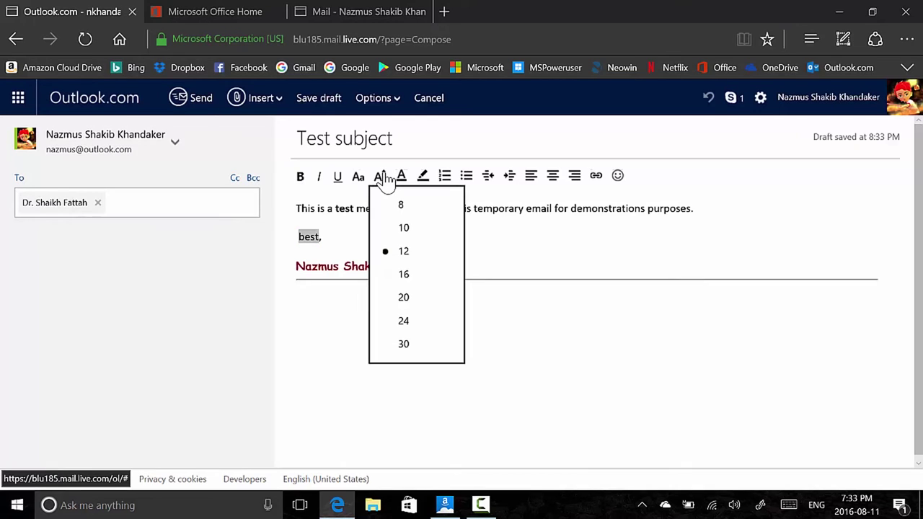
pyautogui.click(384, 179)
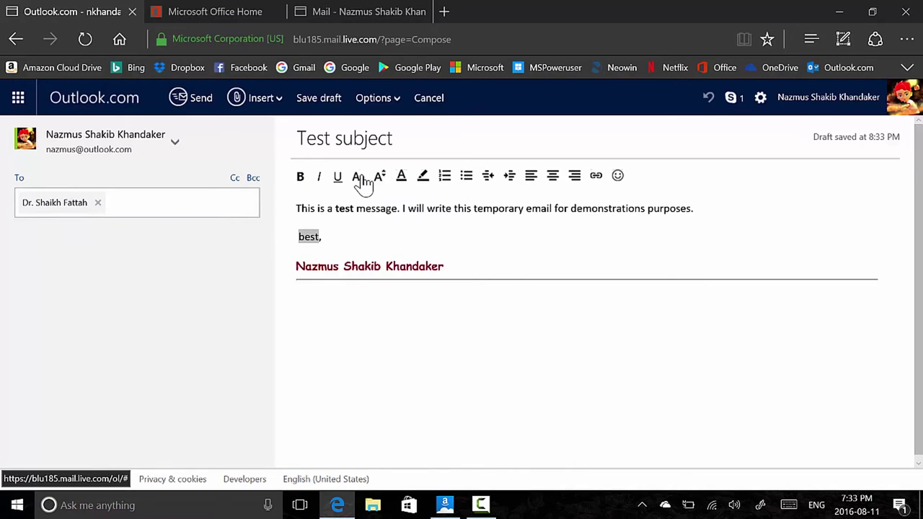
pyautogui.click(360, 177)
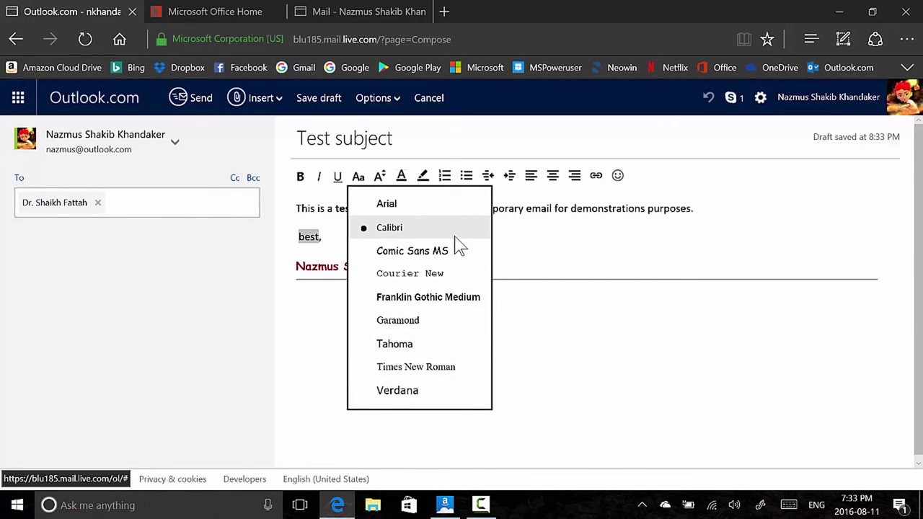
pyautogui.click(613, 221)
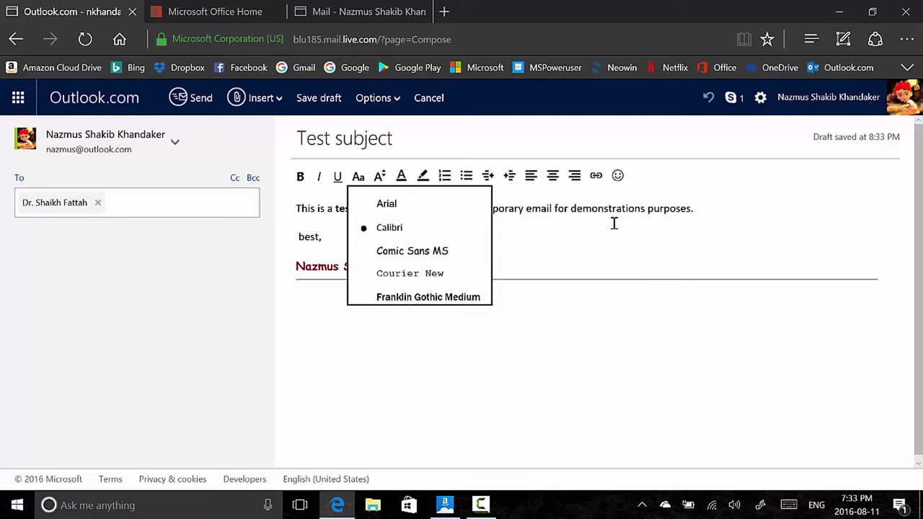
pyautogui.click(596, 178)
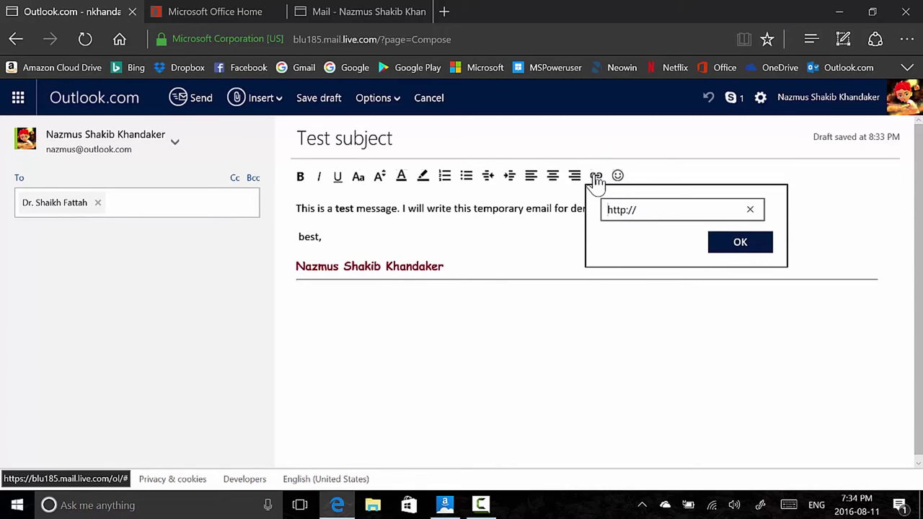
pyautogui.click(597, 178)
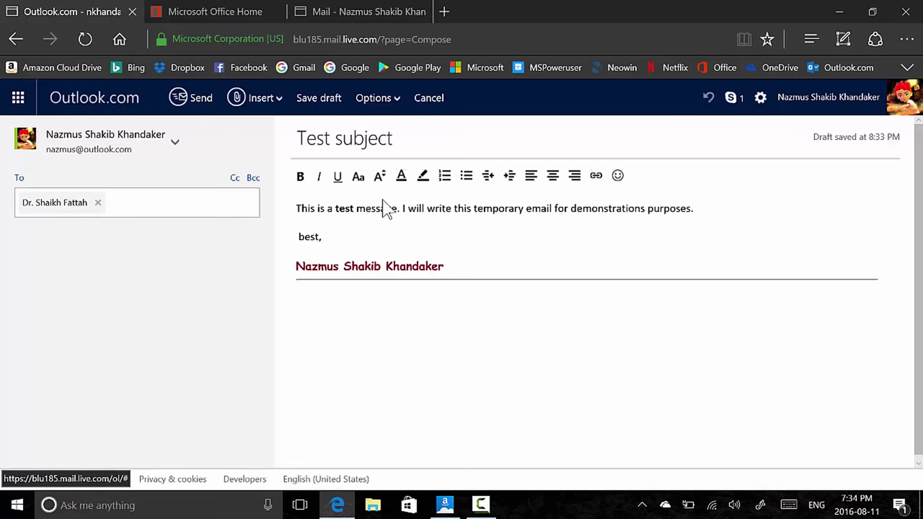
# Colour the second sentence of the body purple
pyautogui.doubleClick(422, 214)
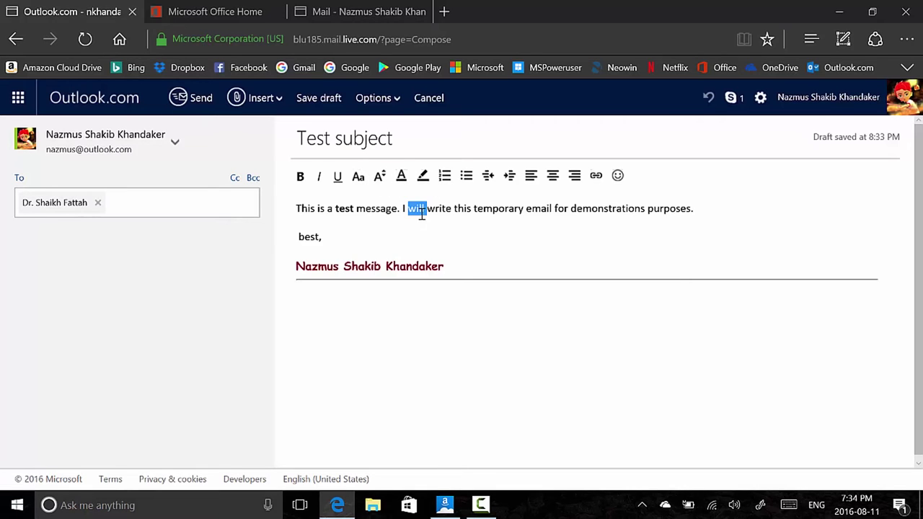
pyautogui.click(403, 179)
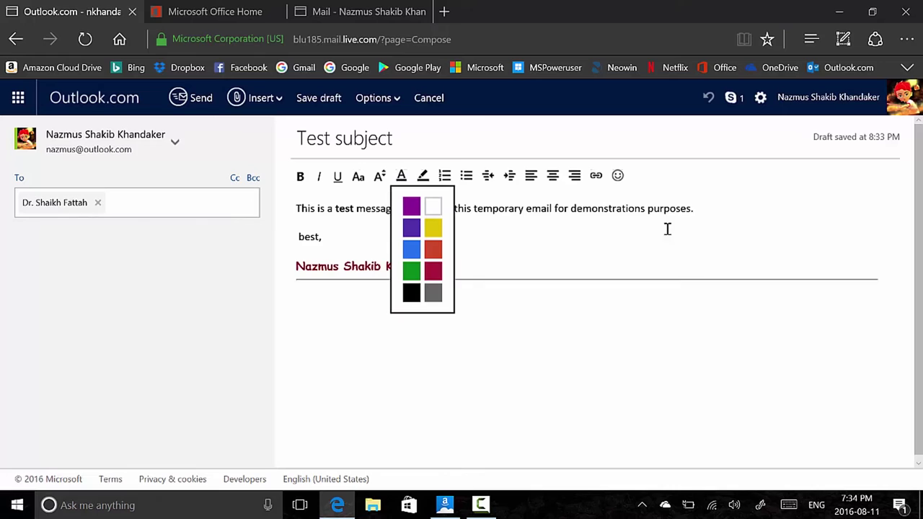
pyautogui.click(701, 216)
pyautogui.moveTo(698, 208); pyautogui.dragTo(404, 212)
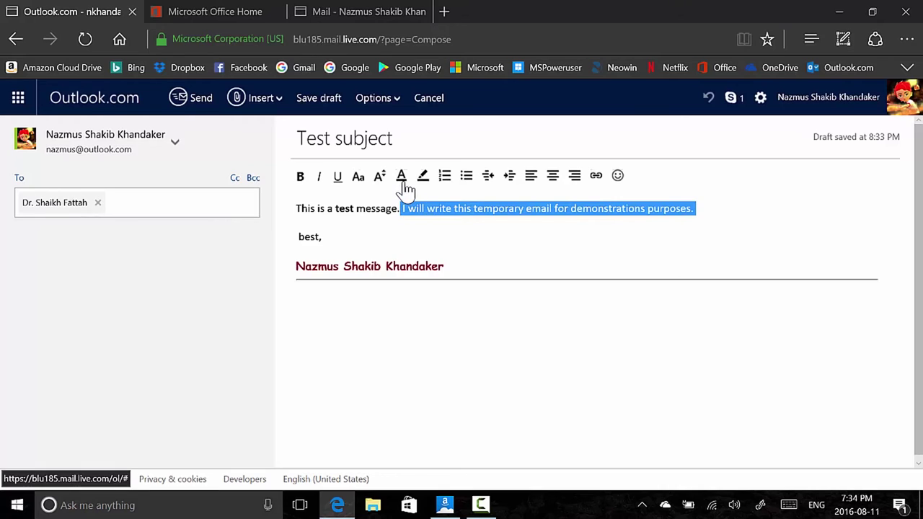
pyautogui.click(401, 177)
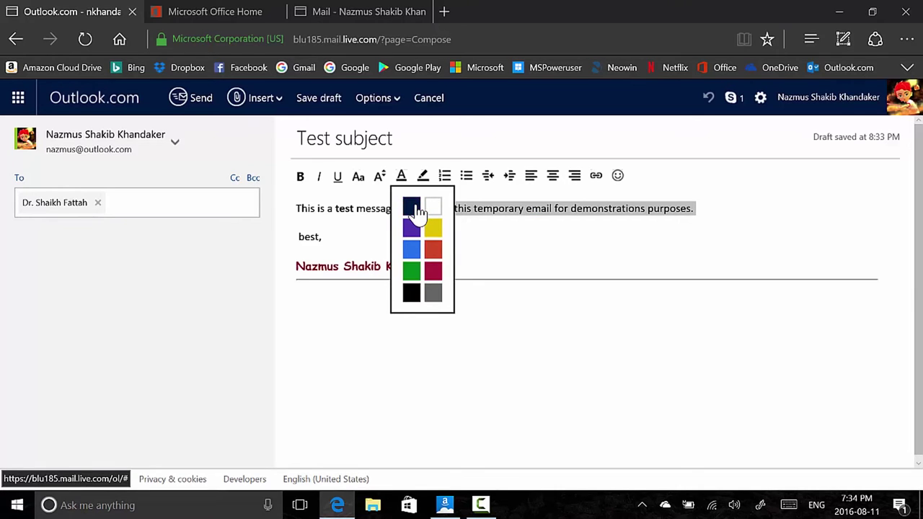
pyautogui.click(409, 208)
pyautogui.click(354, 209)
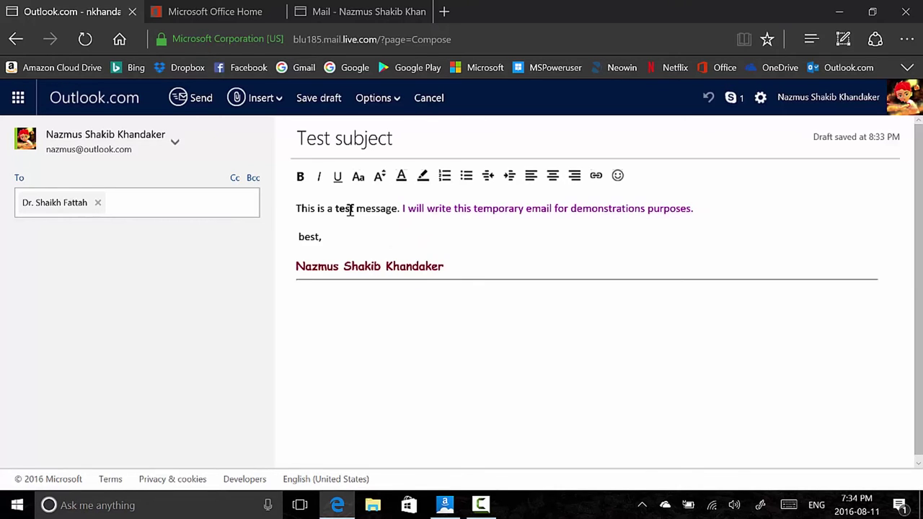
# Highlight the word 'message' in yellow
pyautogui.doubleClick(351, 209)
pyautogui.moveTo(356, 208); pyautogui.dragTo(398, 211)
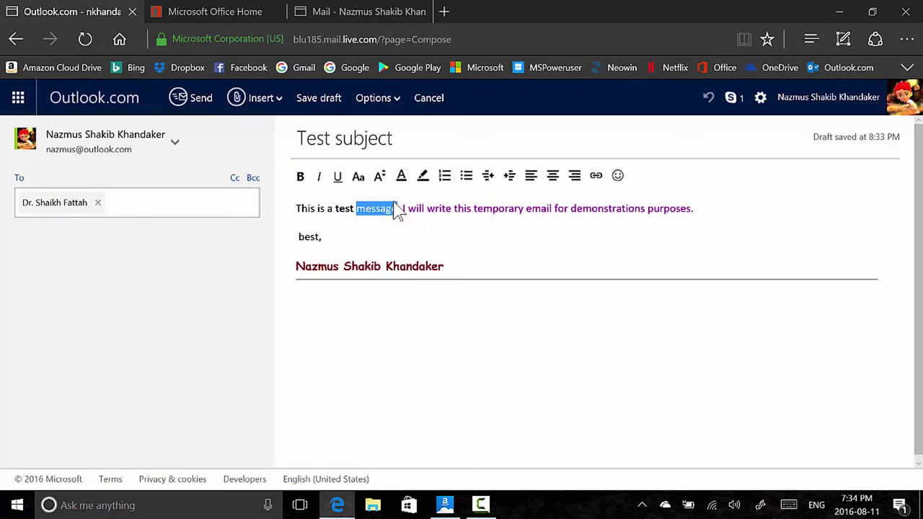
pyautogui.click(423, 177)
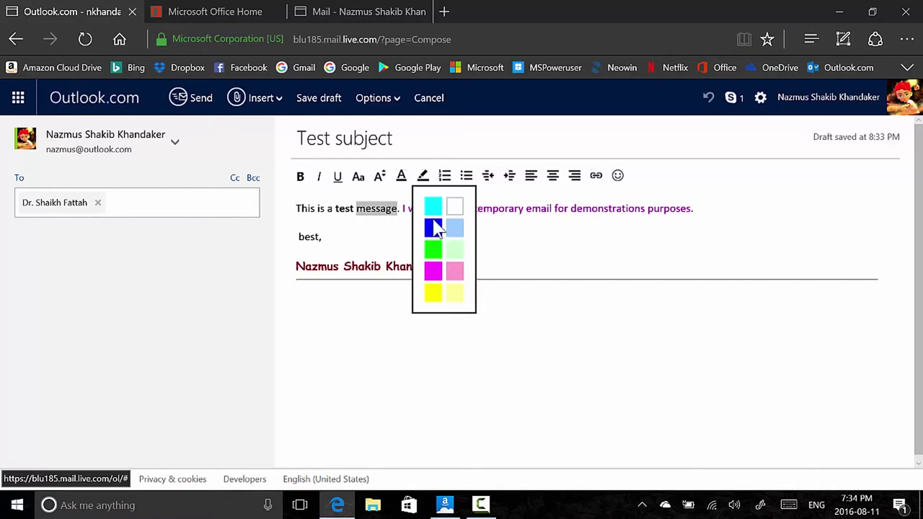
pyautogui.click(432, 293)
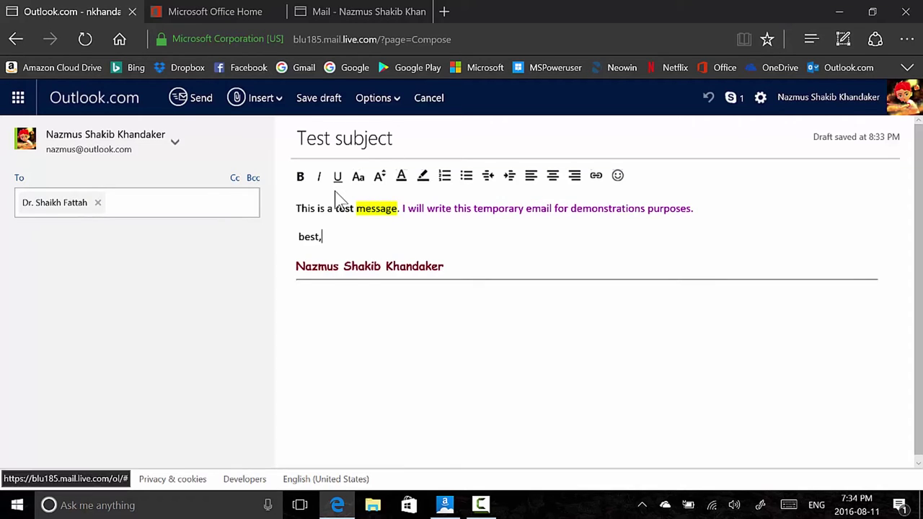
# Format the message paragraph as a numbered list
pyautogui.click(316, 206)
pyautogui.moveTo(315, 204); pyautogui.dragTo(435, 166)
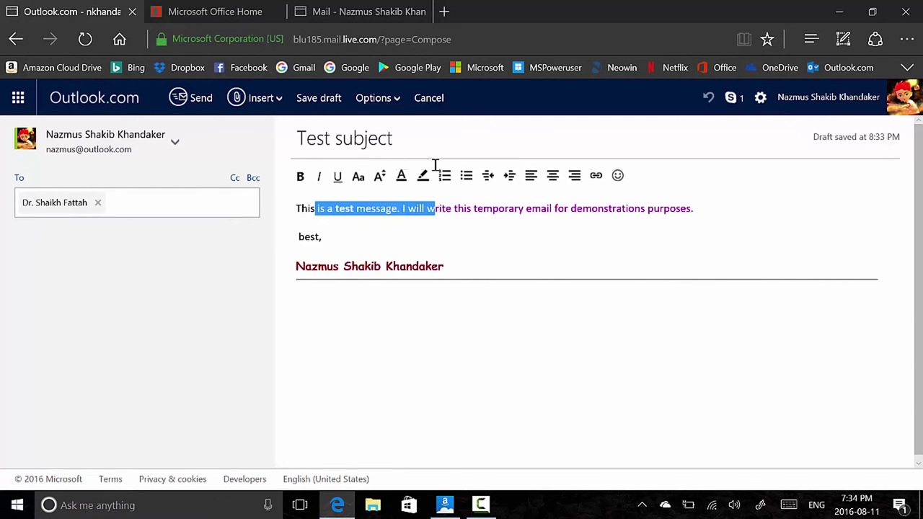
pyautogui.click(437, 202)
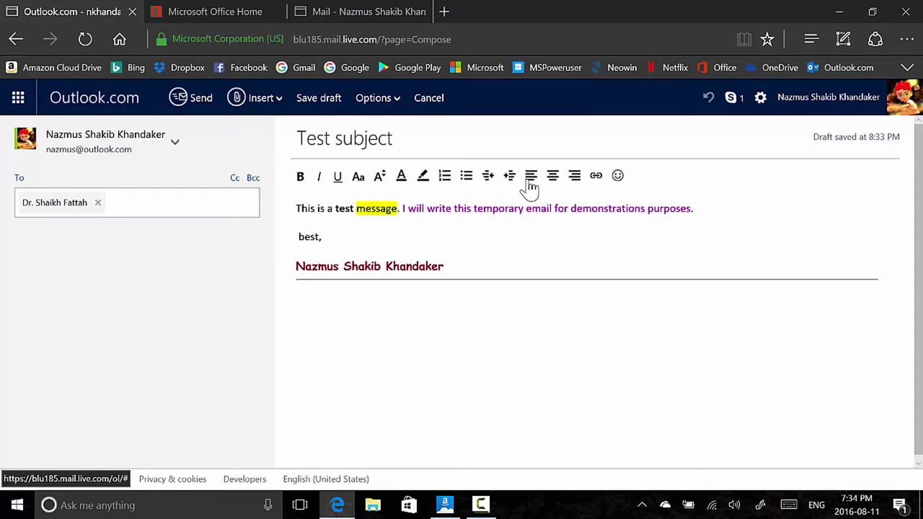
pyautogui.click(452, 180)
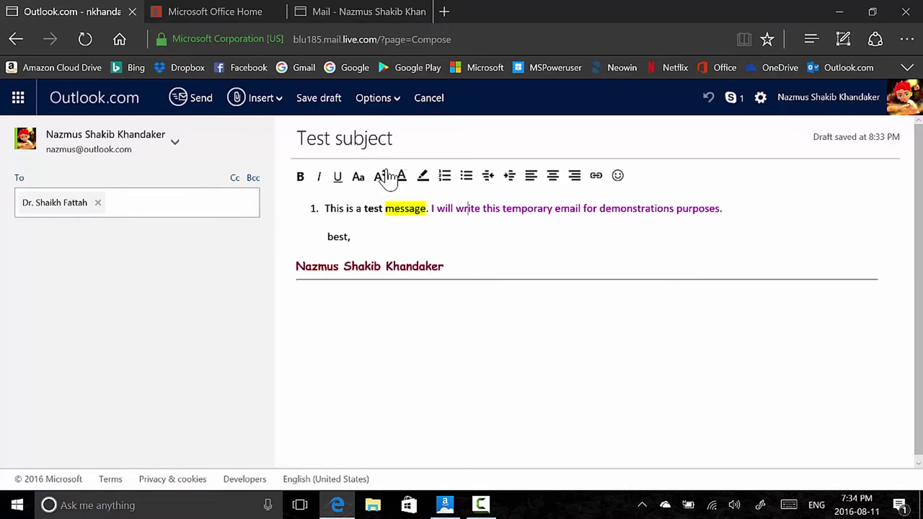
# Switch to Office 365 Outlook mail and start a new blank message
pyautogui.click(229, 10)
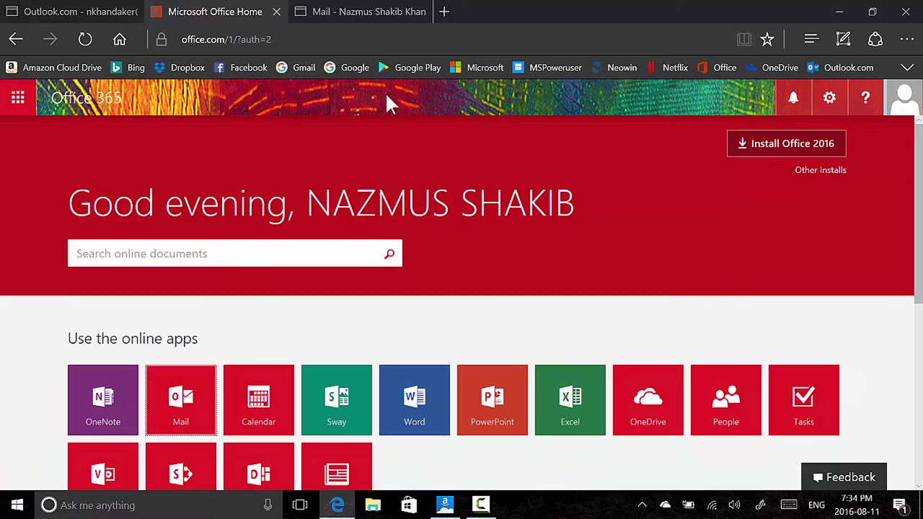
pyautogui.click(366, 11)
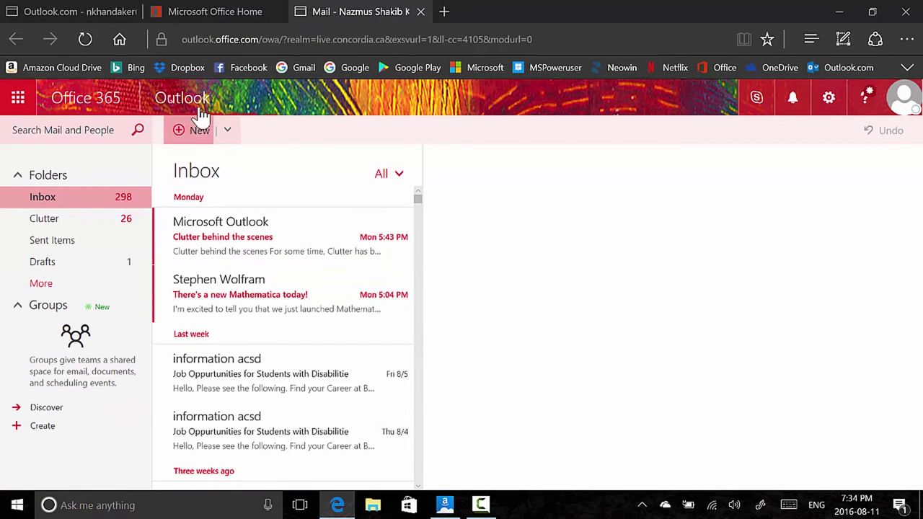
pyautogui.click(182, 141)
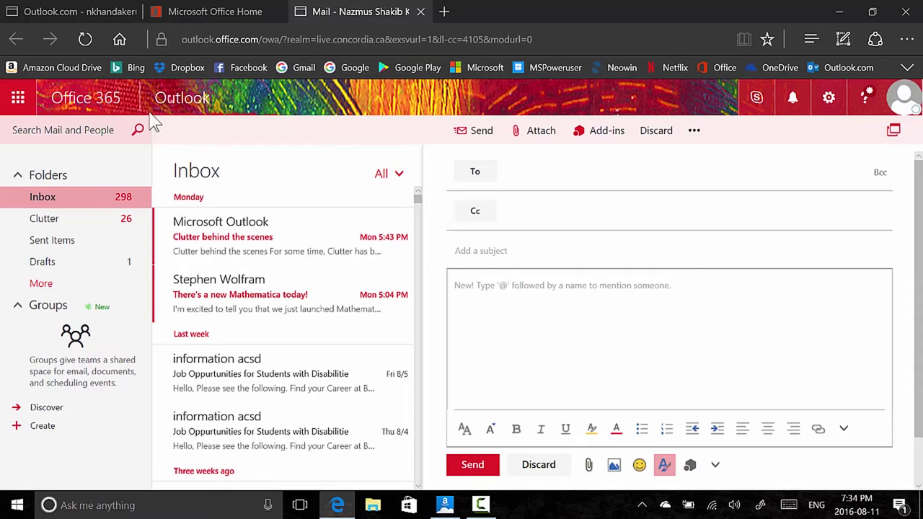
pyautogui.moveTo(83, 17)
pyautogui.click(588, 173)
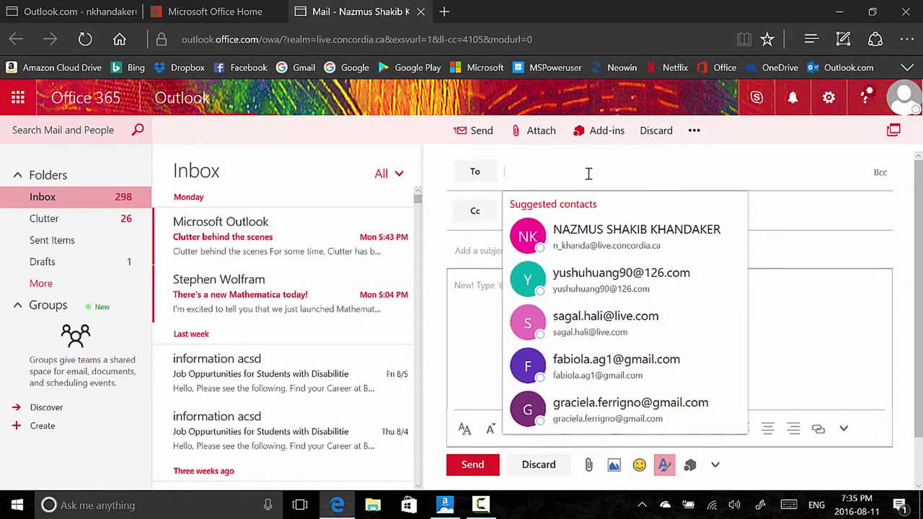
# Address the message to the first suggested contact with the subject 'Test subject'
pyautogui.click(578, 242)
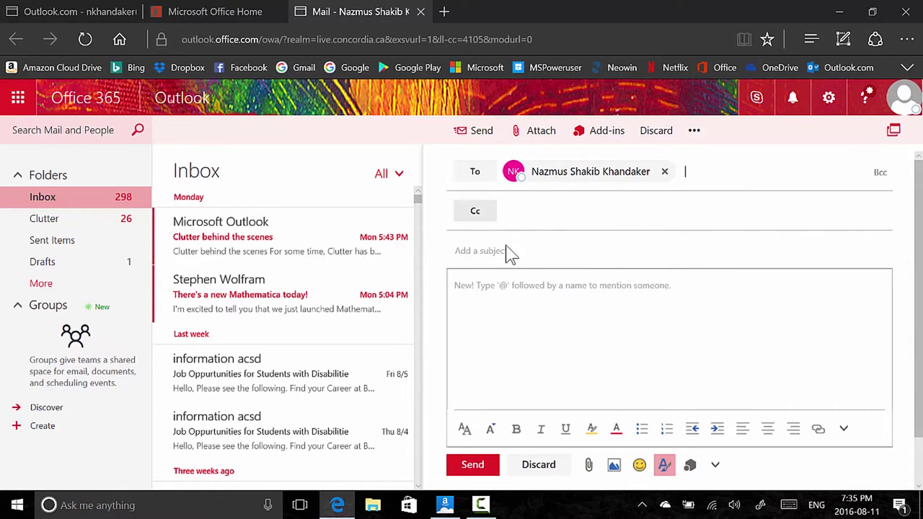
pyautogui.write('Test subject')
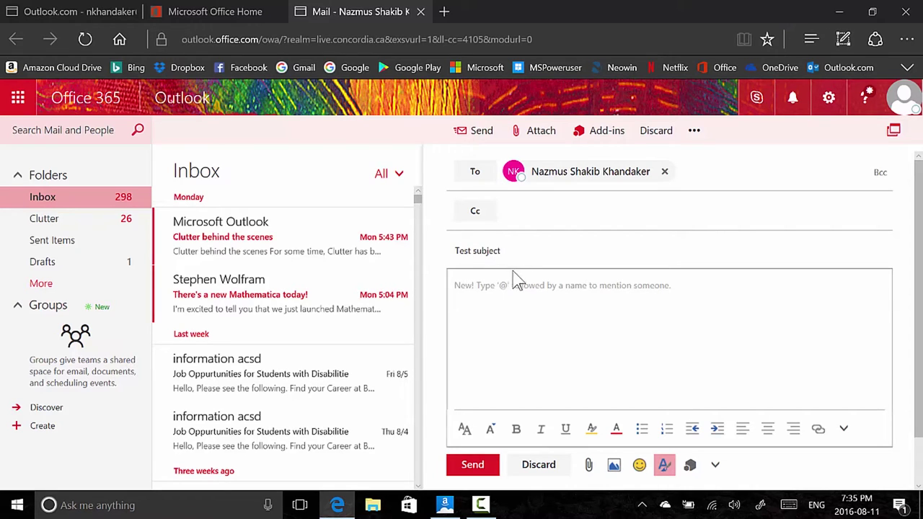
pyautogui.click(512, 282)
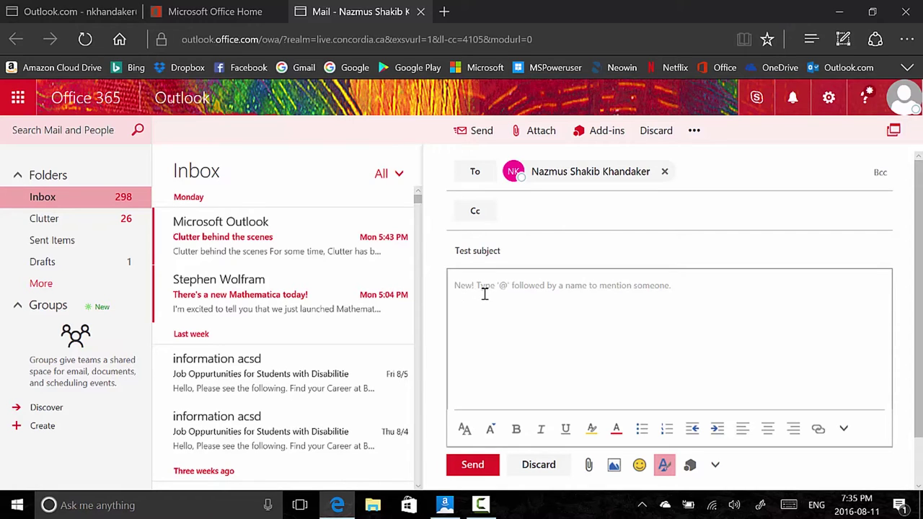
pyautogui.click(578, 306)
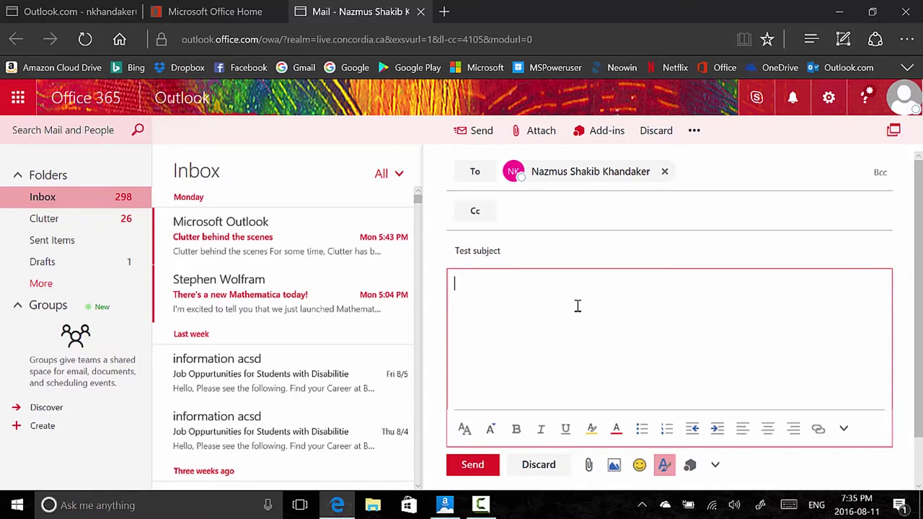
# Write 'This is a test email for' with an @-mention of the recipient, then 'This editor is much more advanced.'
pyautogui.write('This is a test email')
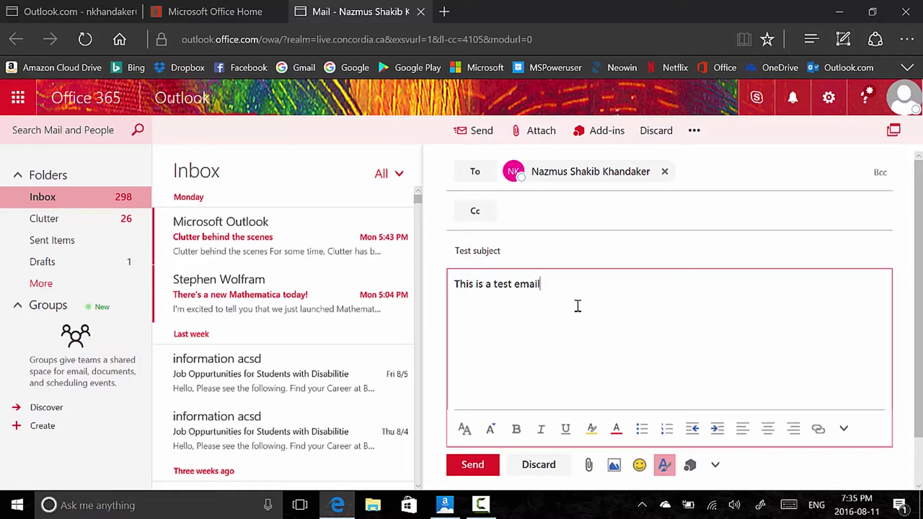
pyautogui.write(' for @')
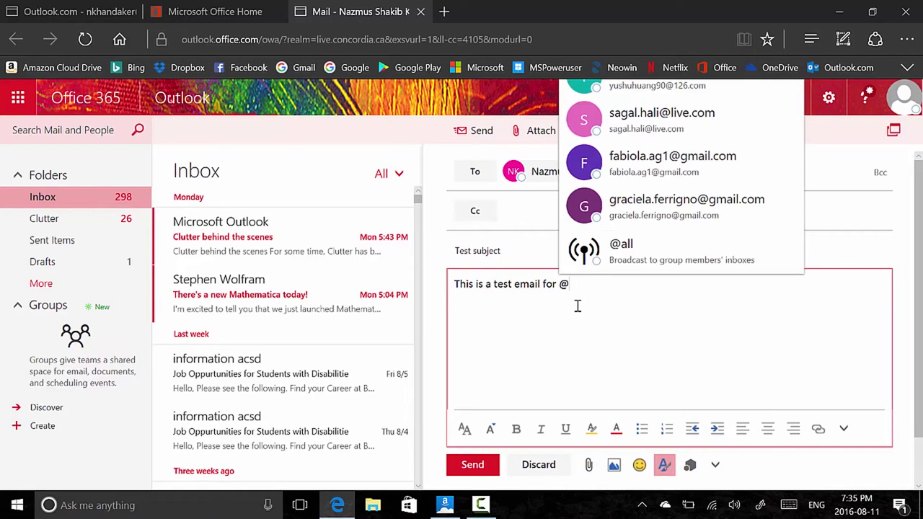
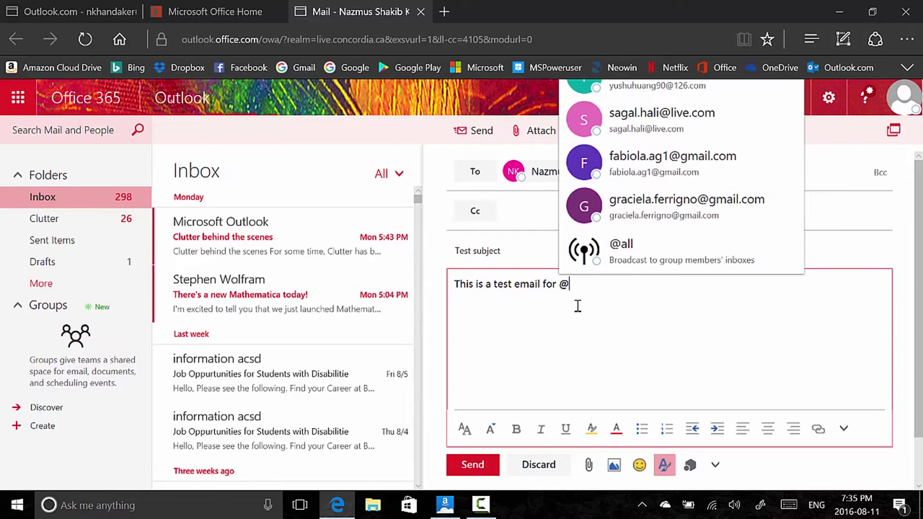
pyautogui.write('naz')
pyautogui.press('Return')
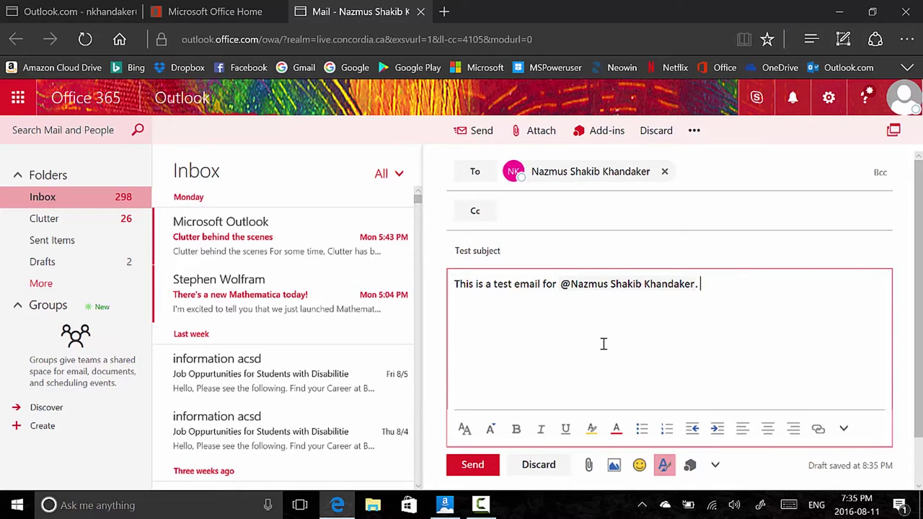
pyautogui.write('his editor is much more advanced.')
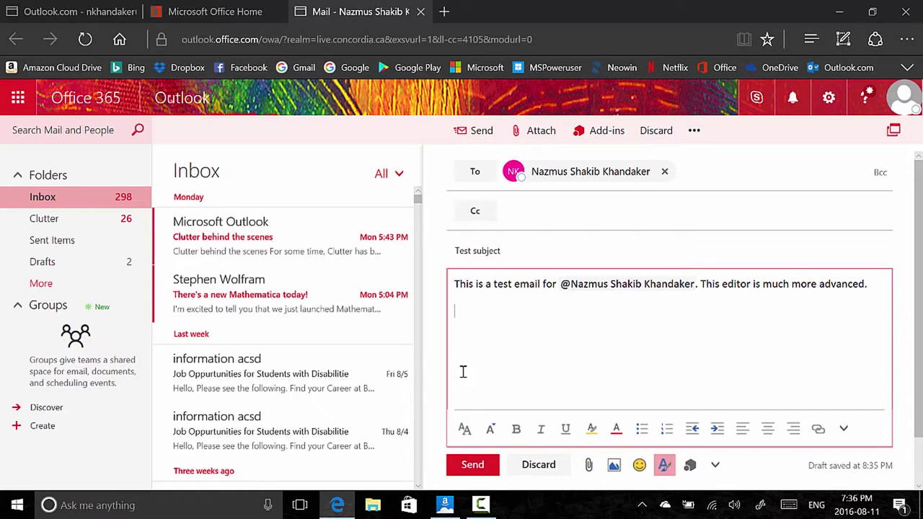
pyautogui.click(468, 429)
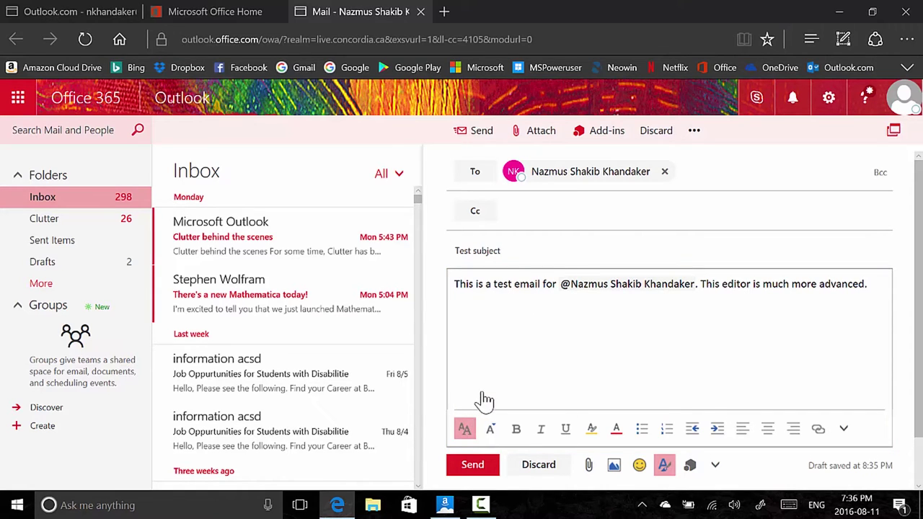
pyautogui.scroll(-3, 502, 362)
pyautogui.scroll(-5, 502, 363)
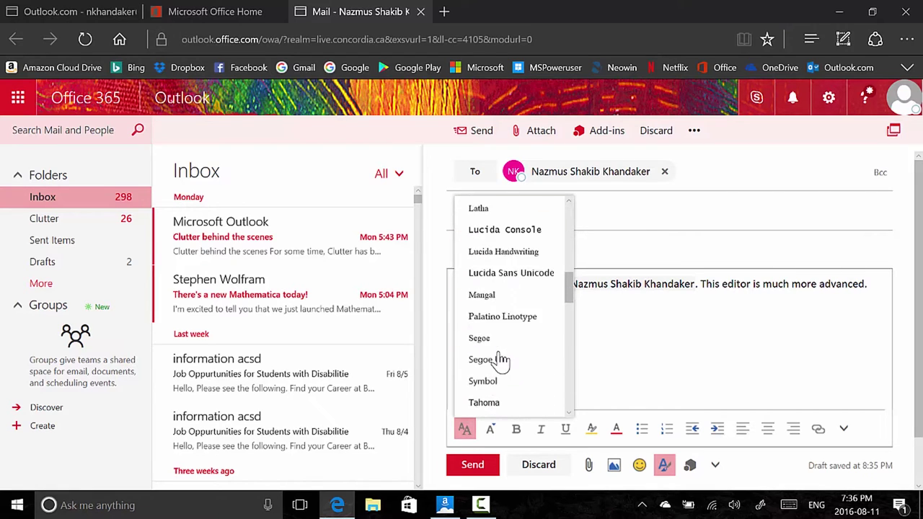
pyautogui.scroll(5, 503, 363)
pyautogui.scroll(4, 502, 363)
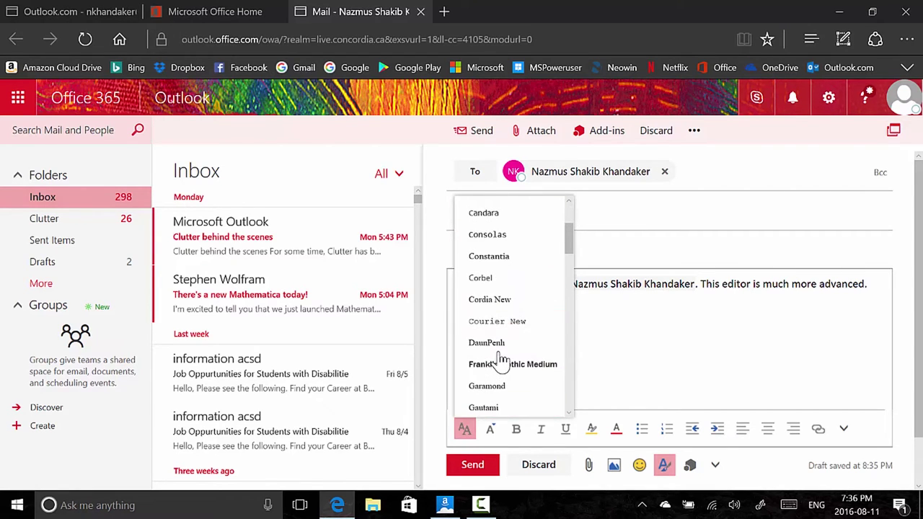
pyautogui.scroll(-8, 504, 383)
pyautogui.scroll(2, 506, 381)
pyautogui.scroll(7, 502, 378)
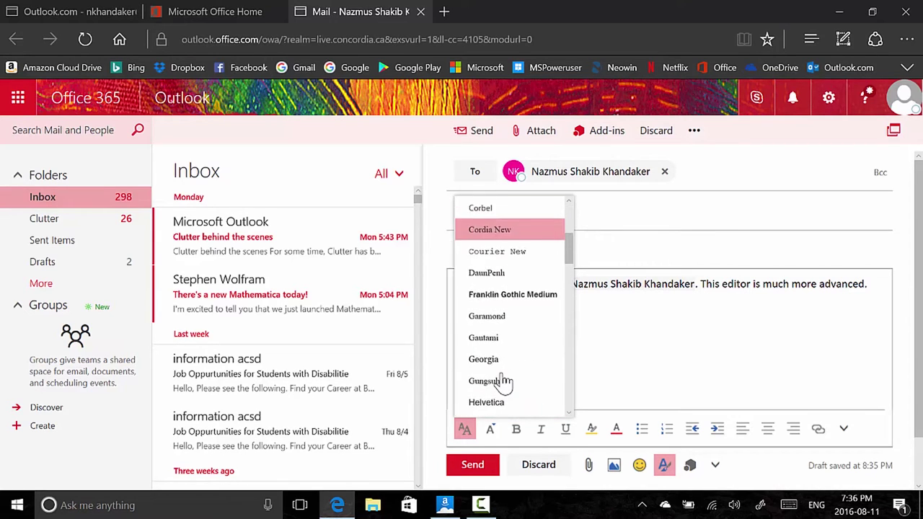
pyautogui.click(620, 320)
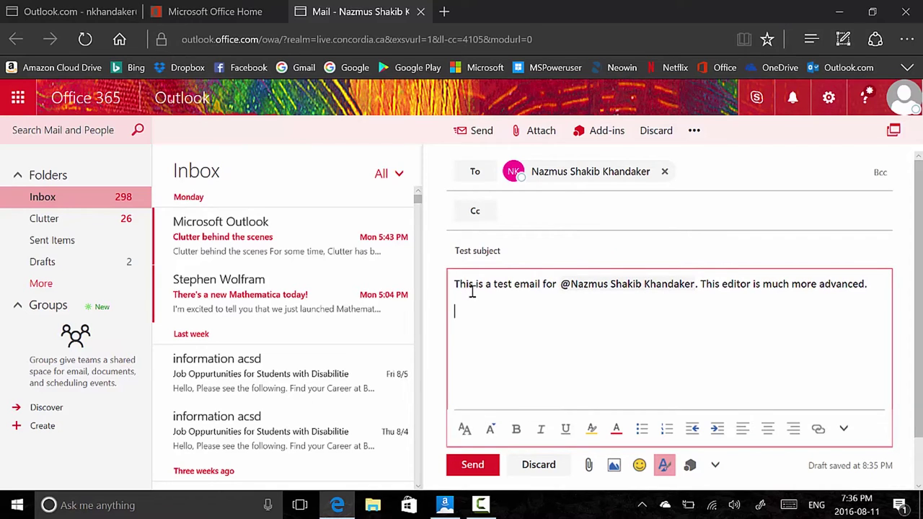
pyautogui.click(491, 431)
pyautogui.click(558, 333)
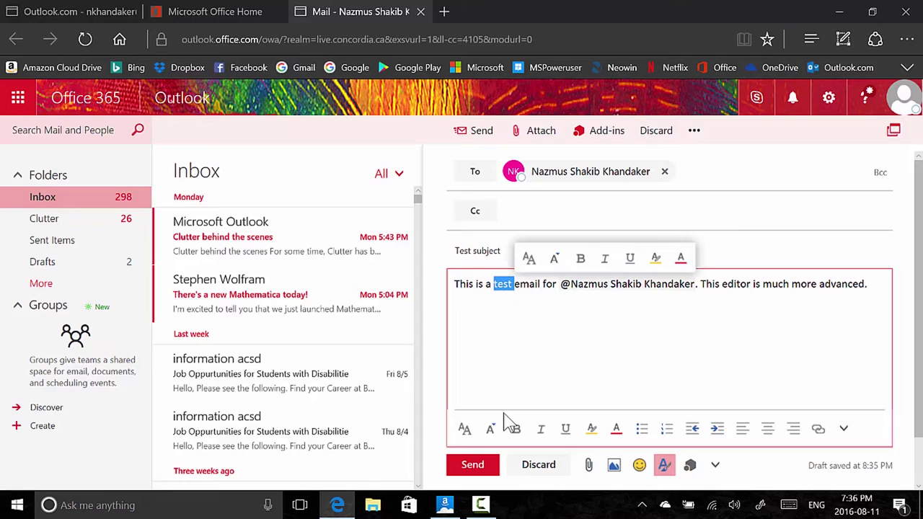
# Bold 'test', then select all body text, try a highlight and colour it purple
pyautogui.click(518, 432)
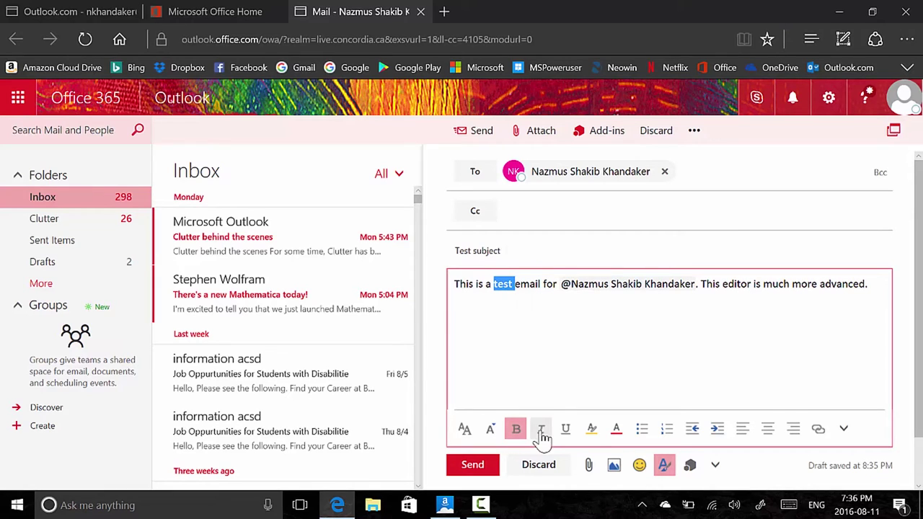
pyautogui.doubleClick(550, 284)
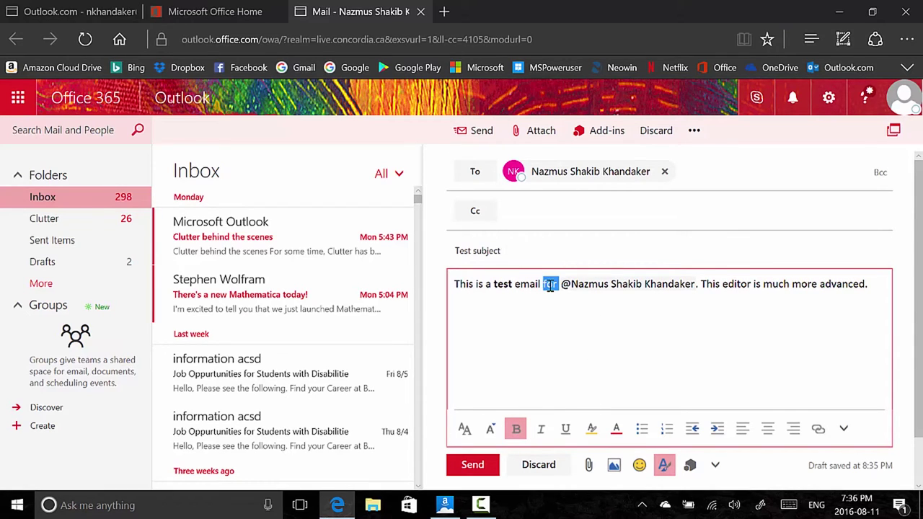
pyautogui.hotkey('ctrl', 'a')
pyautogui.click(592, 431)
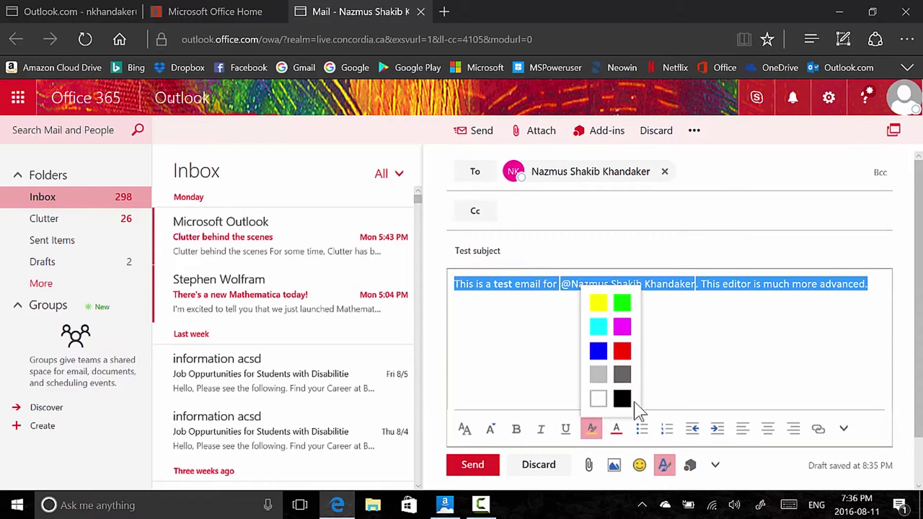
pyautogui.click(625, 331)
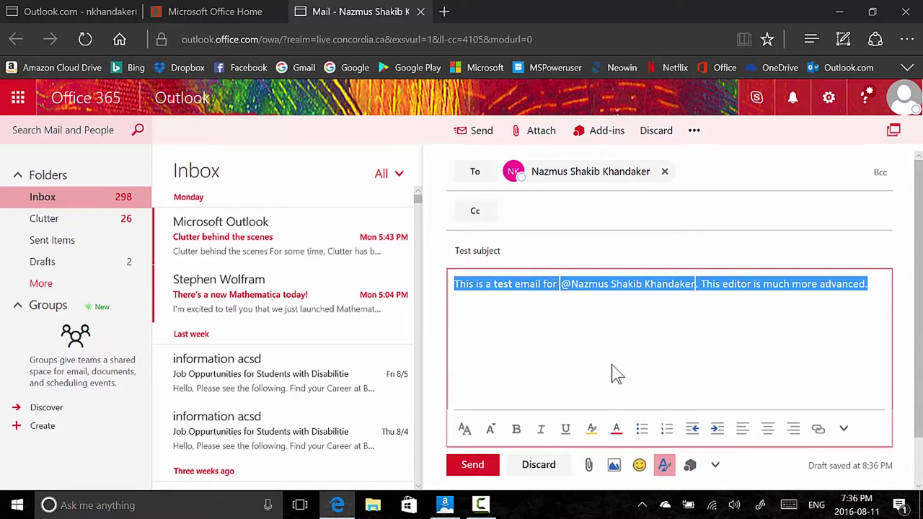
pyautogui.click(616, 429)
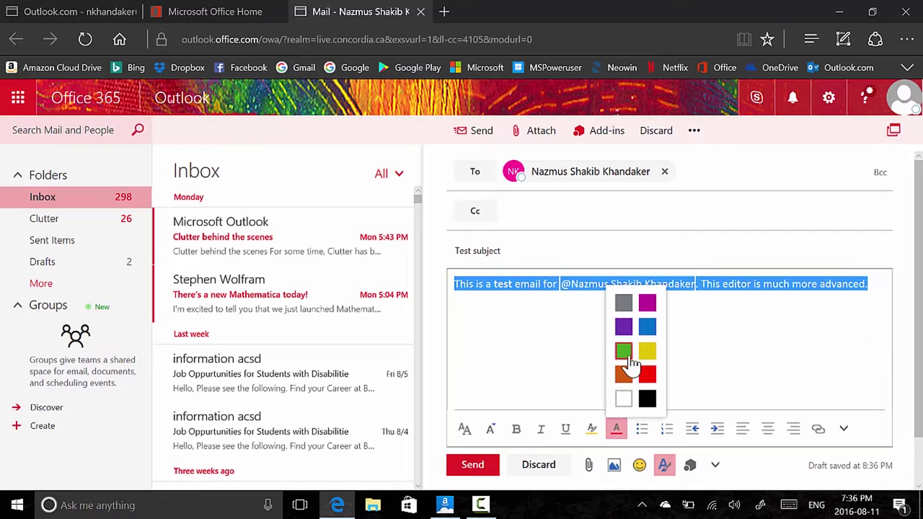
pyautogui.click(623, 328)
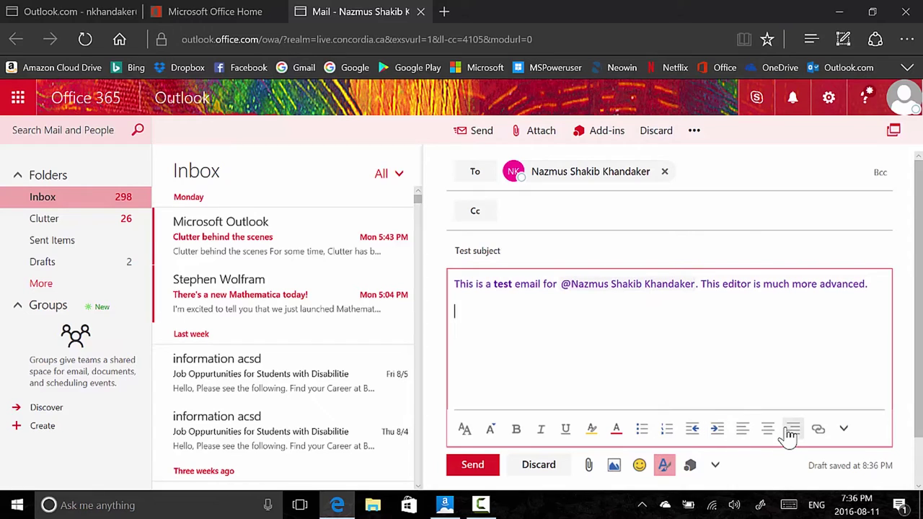
# Insert a four-column, three-row table below the body text
pyautogui.click(844, 431)
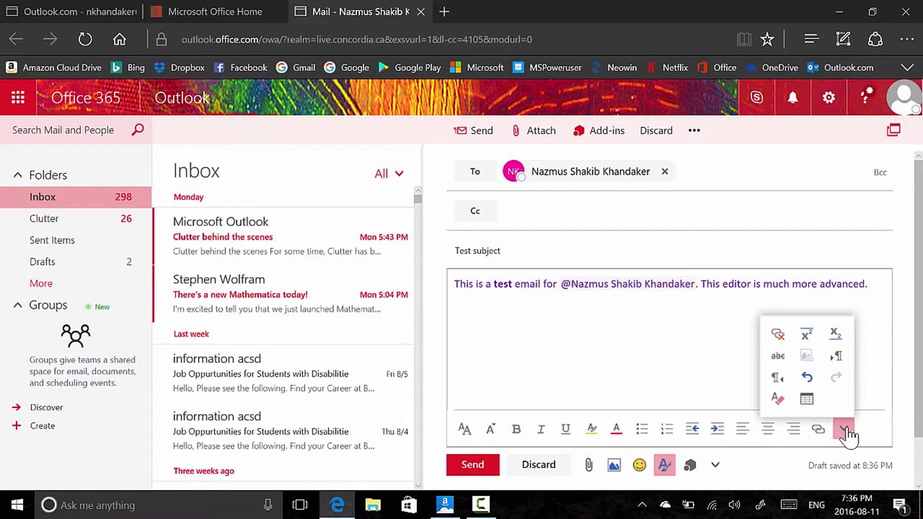
pyautogui.click(808, 401)
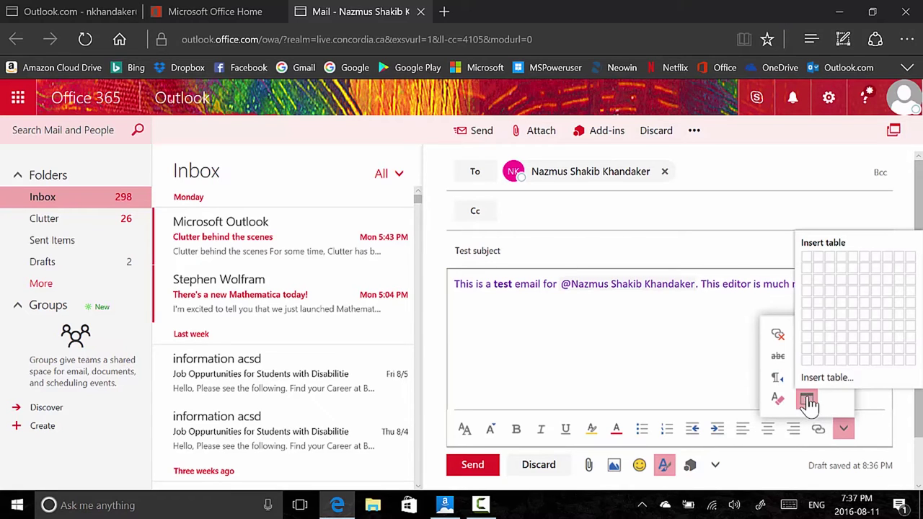
pyautogui.click(841, 279)
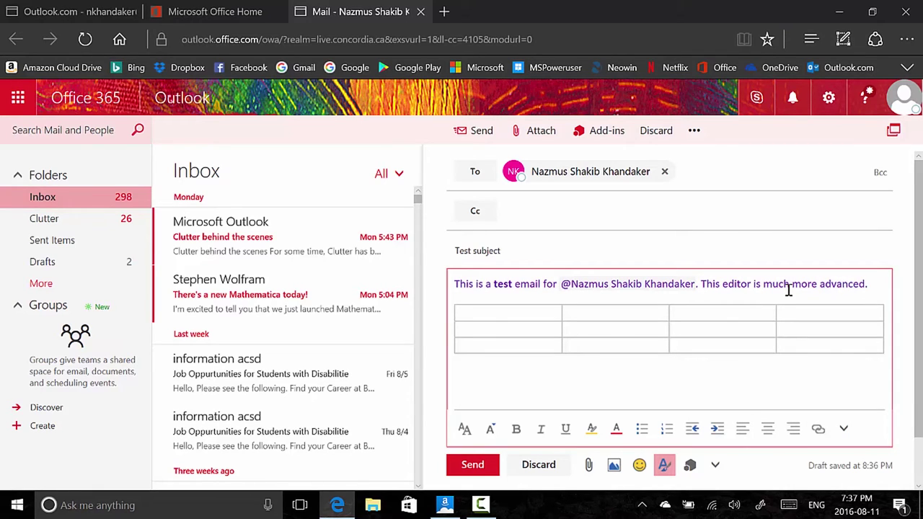
# Fill the table's first row with 'This', 'is', 'a', 'table'
pyautogui.write('Thisis')
pyautogui.hotkey('ctrl', 'Return')
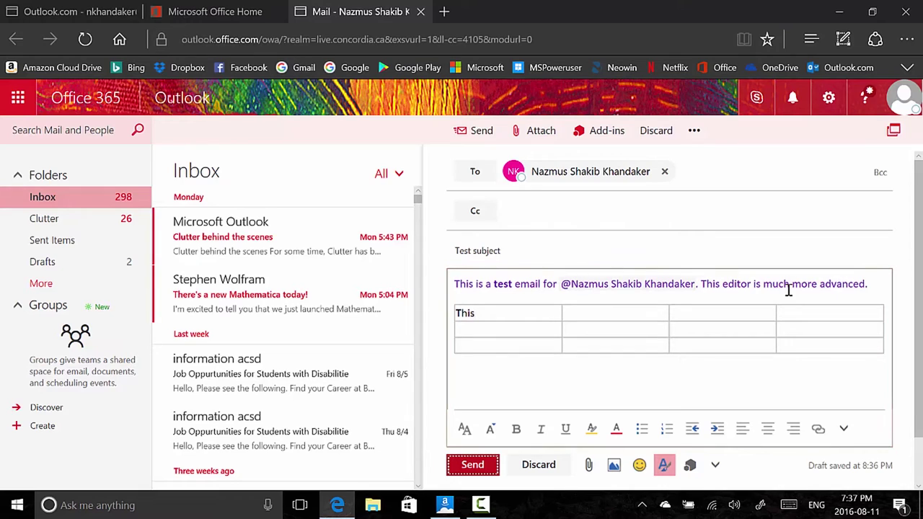
pyautogui.click(657, 317)
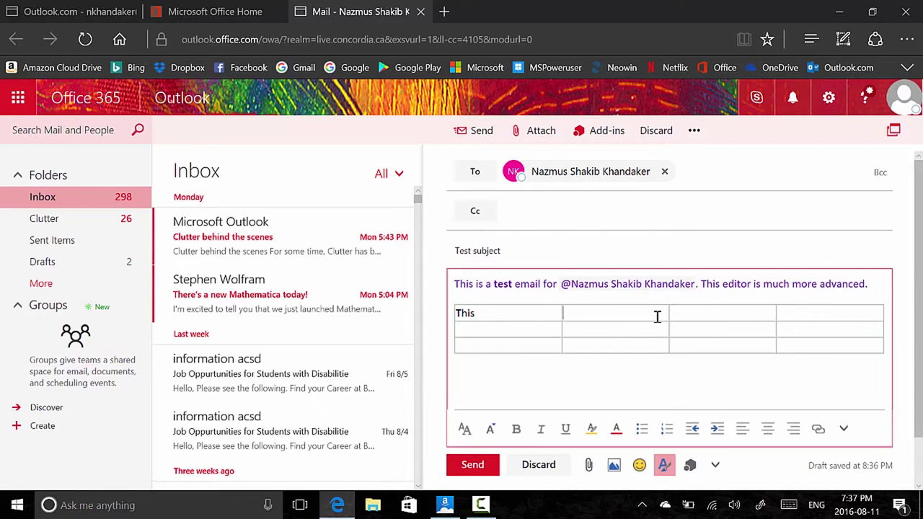
pyautogui.press('Tab')
pyautogui.click(657, 318)
pyautogui.write('f')
pyautogui.press('Tab')
pyautogui.click(797, 317)
pyautogui.click(843, 429)
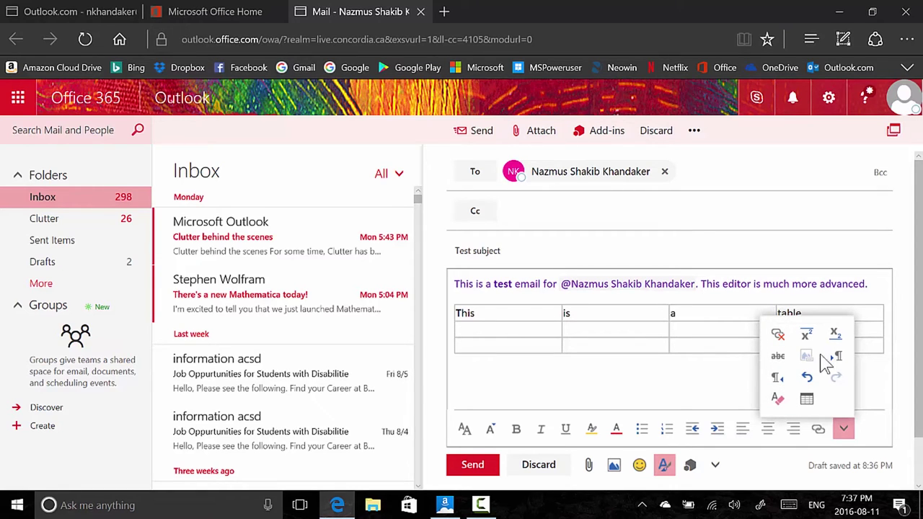
pyautogui.click(456, 368)
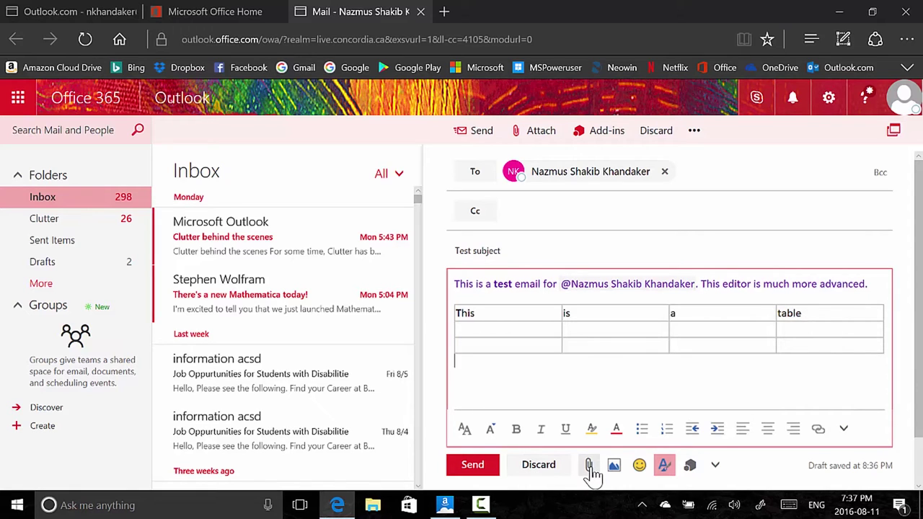
pyautogui.click(616, 467)
pyautogui.press('Escape')
pyautogui.press('Escape')
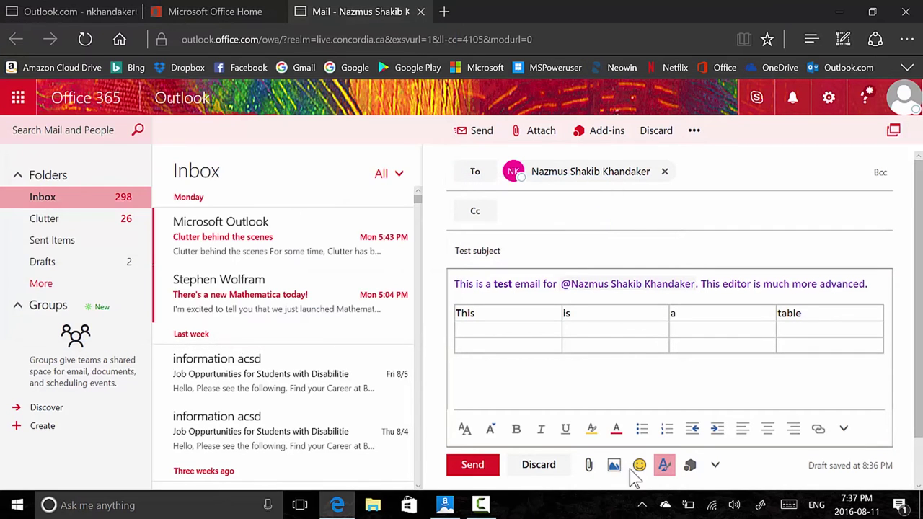
pyautogui.click(645, 470)
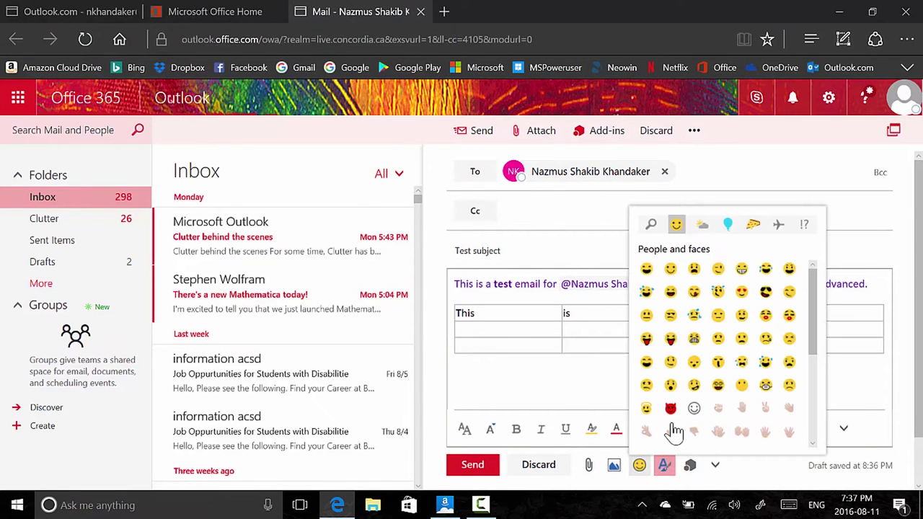
pyautogui.scroll(-2, 718, 379)
pyautogui.scroll(-1, 718, 378)
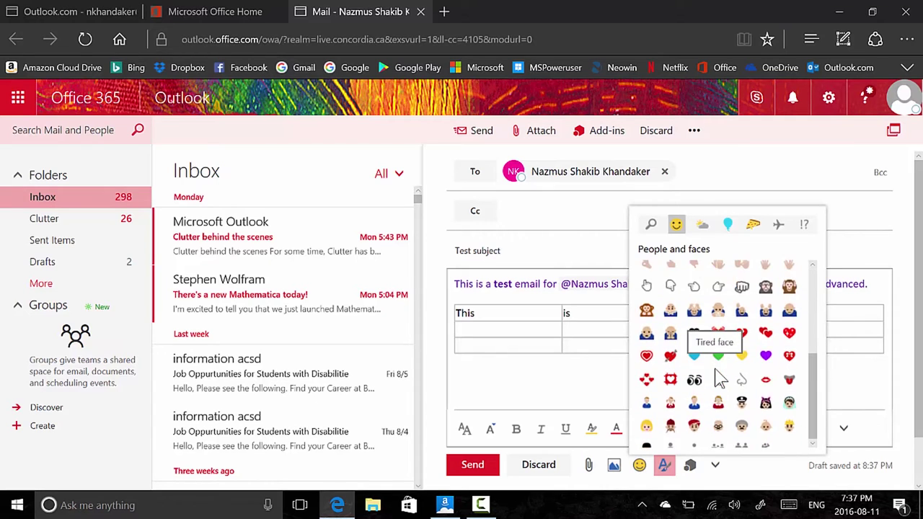
pyautogui.scroll(5, 714, 377)
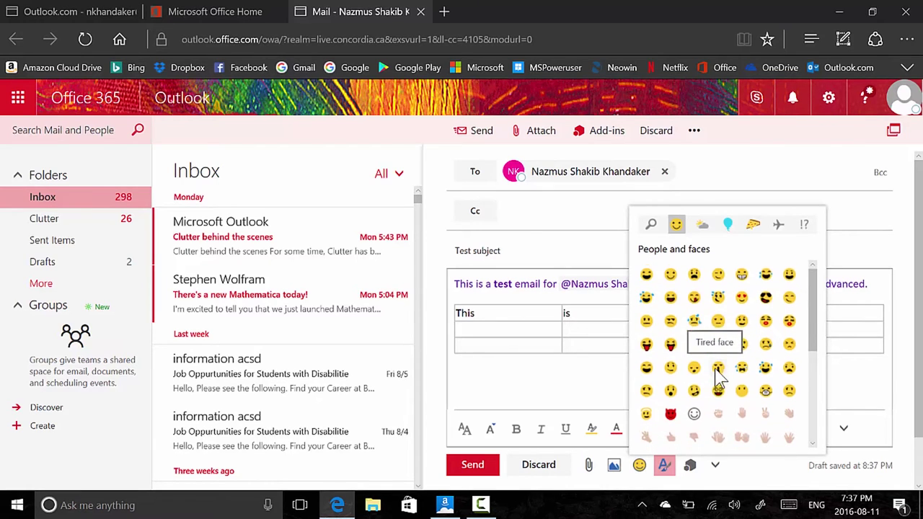
pyautogui.click(729, 229)
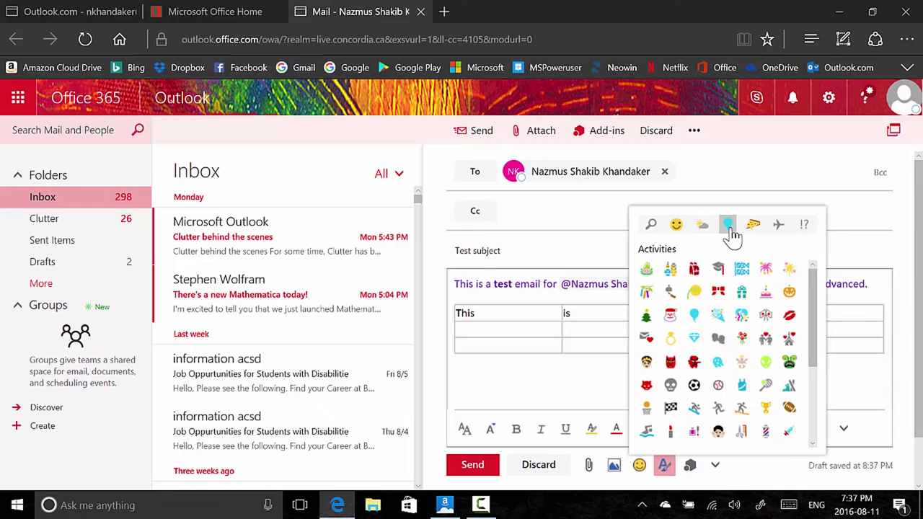
pyautogui.press('Escape')
pyautogui.click(689, 465)
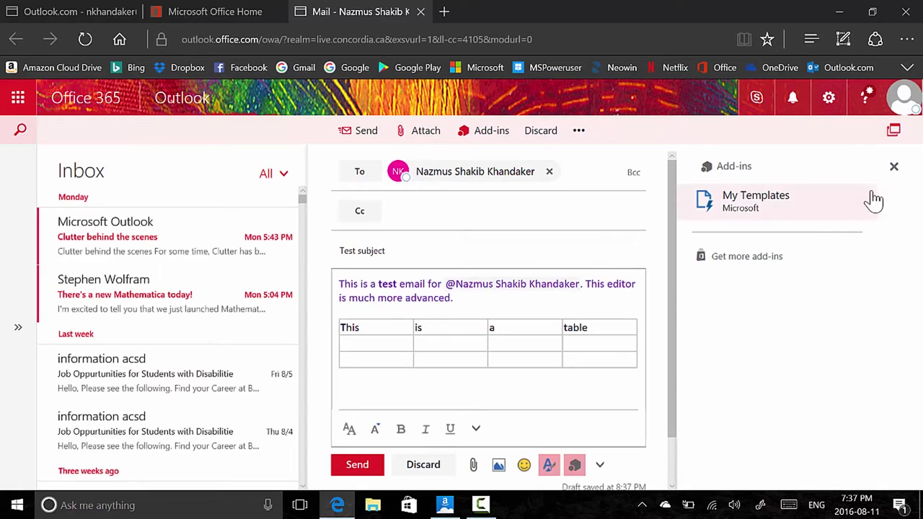
pyautogui.click(894, 168)
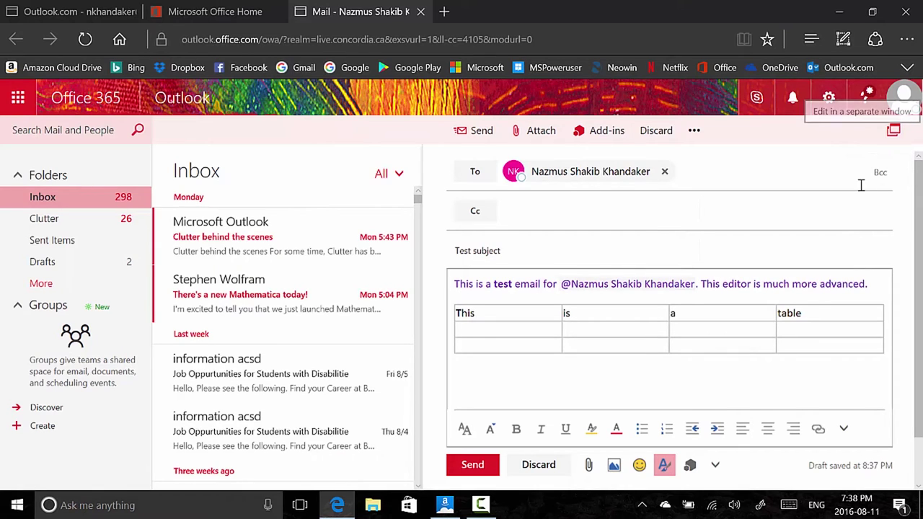
# Review Office 365's importance and message options without changes, then switch to the Outlook.com draft 'Test subject'
pyautogui.click(715, 469)
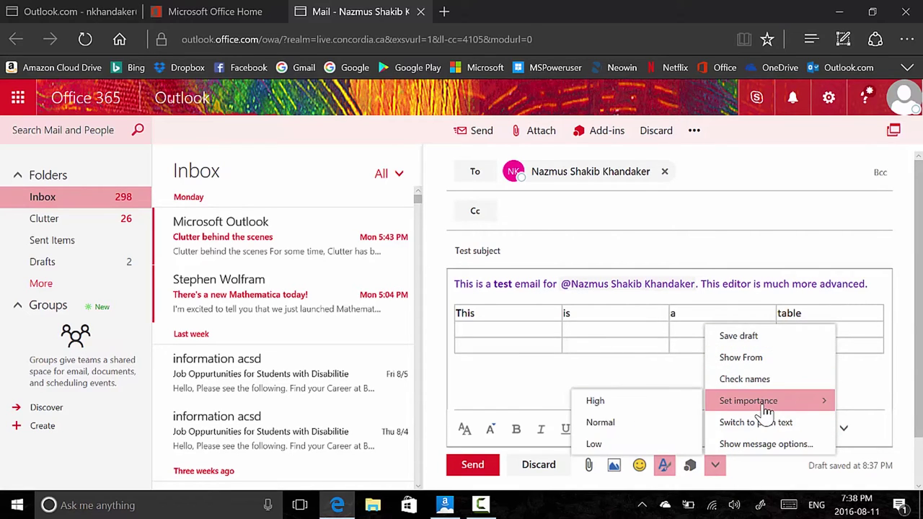
pyautogui.click(755, 476)
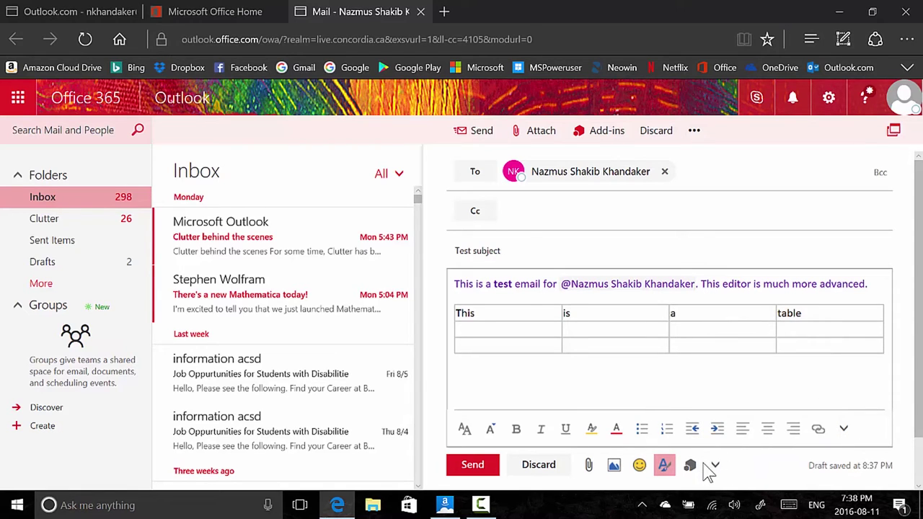
pyautogui.click(715, 466)
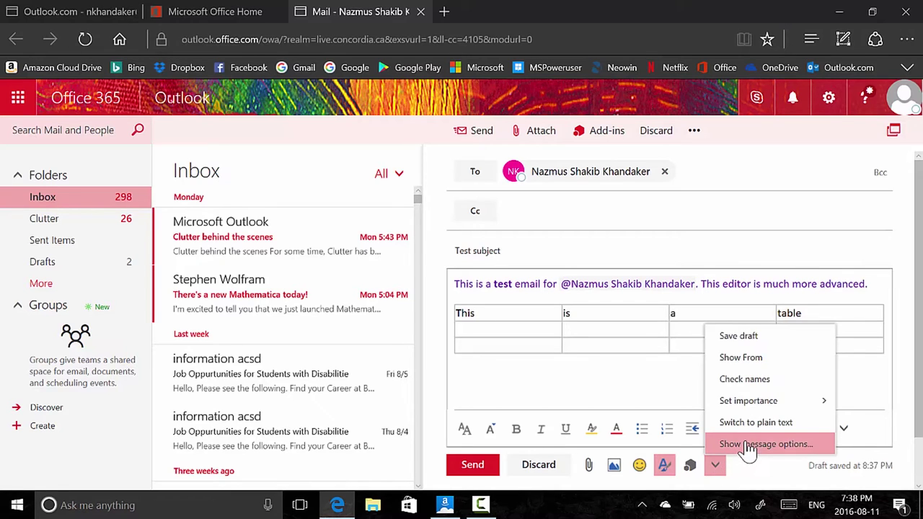
pyautogui.click(750, 447)
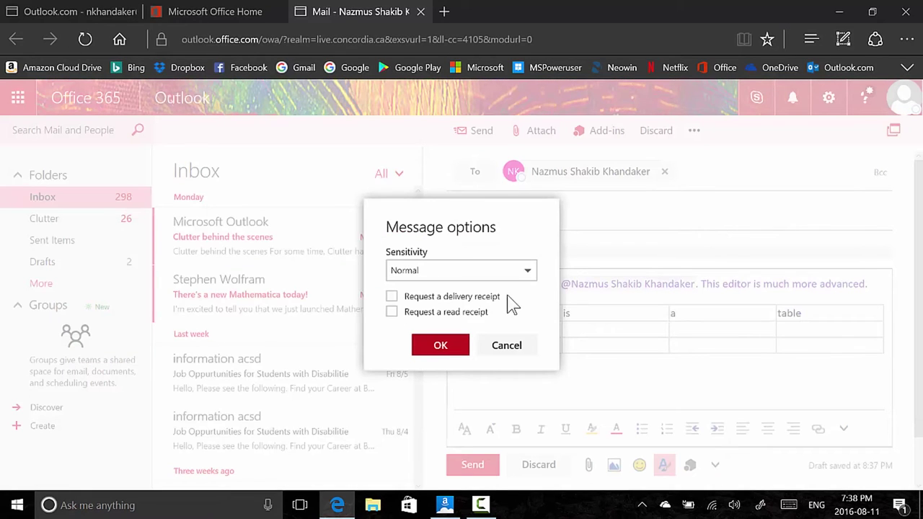
pyautogui.click(512, 345)
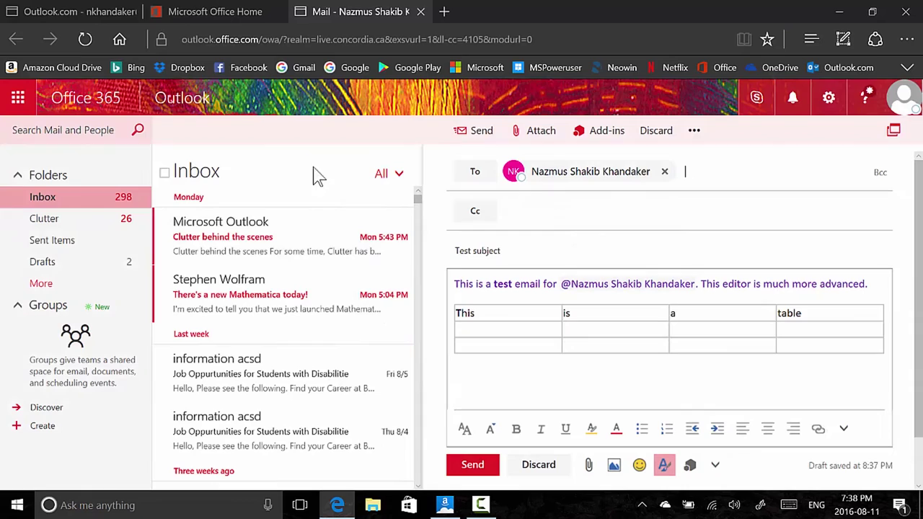
pyautogui.click(81, 10)
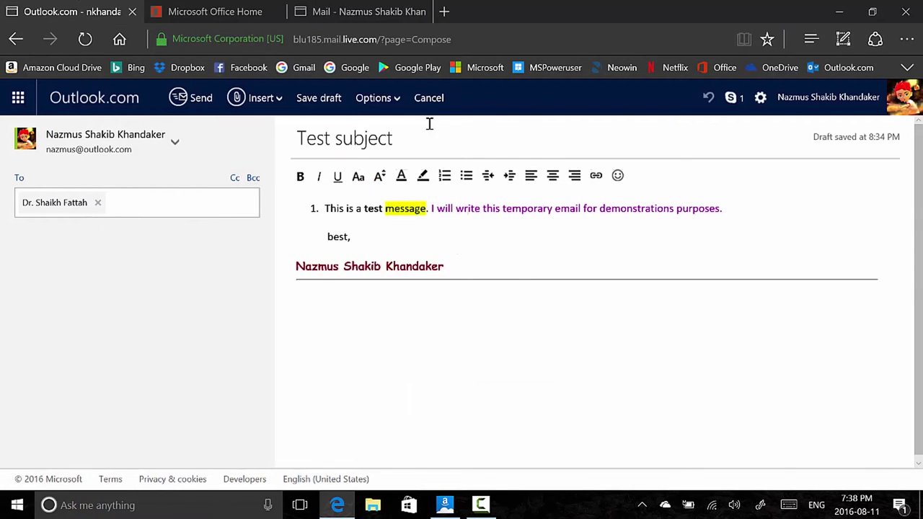
# Compare Outlook.com's format, priority and insert-file/picture menus, then return to the Office 365 draft
pyautogui.click(382, 105)
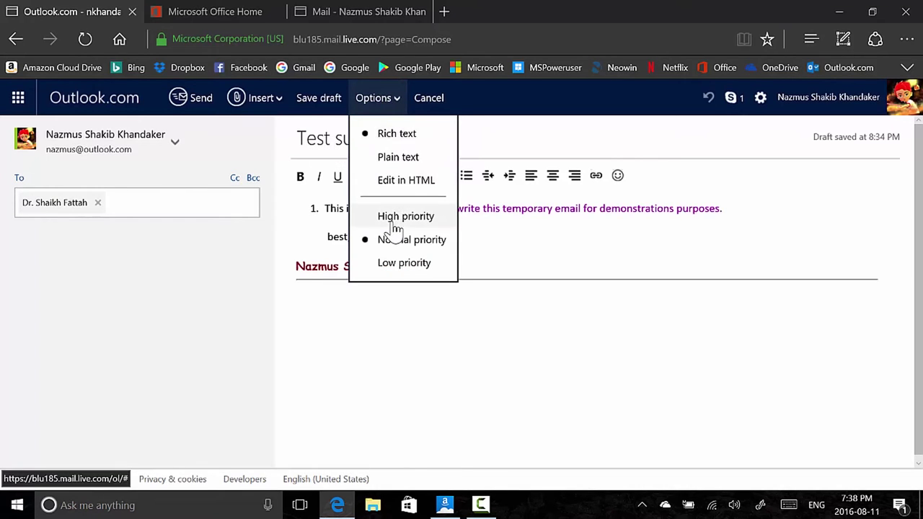
pyautogui.click(243, 115)
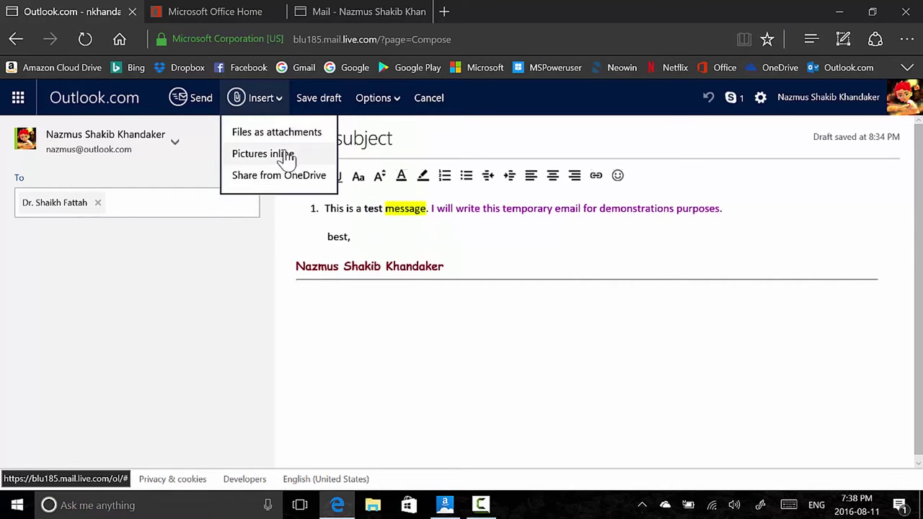
pyautogui.click(365, 12)
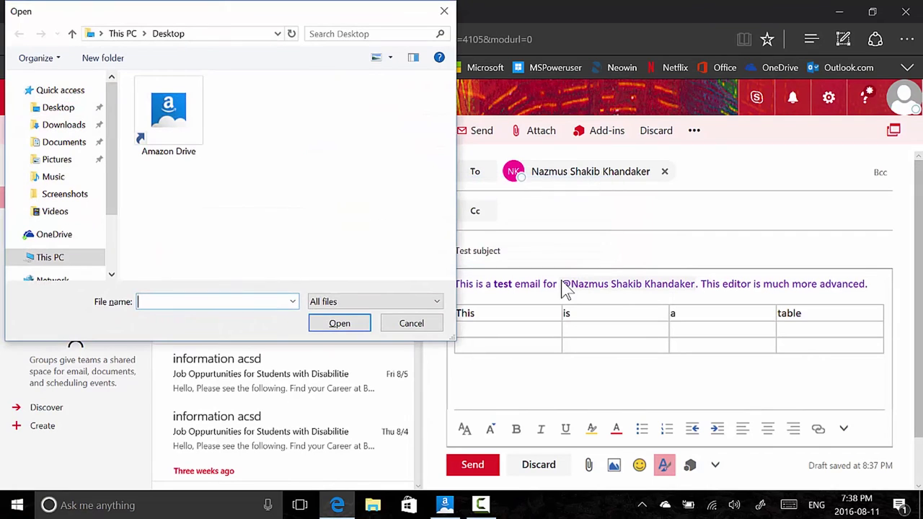
# Close the file-open window and cancel the OneDrive file picker without attaching anything
pyautogui.press('Escape')
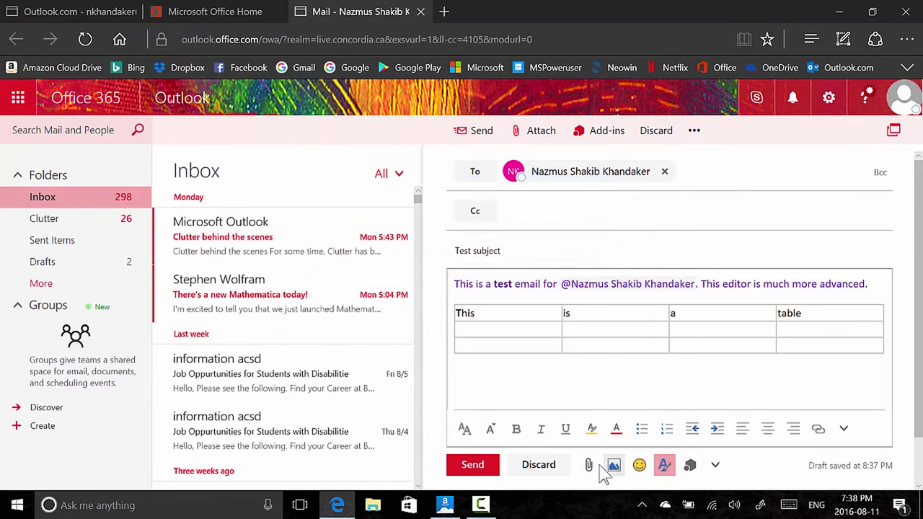
pyautogui.click(588, 466)
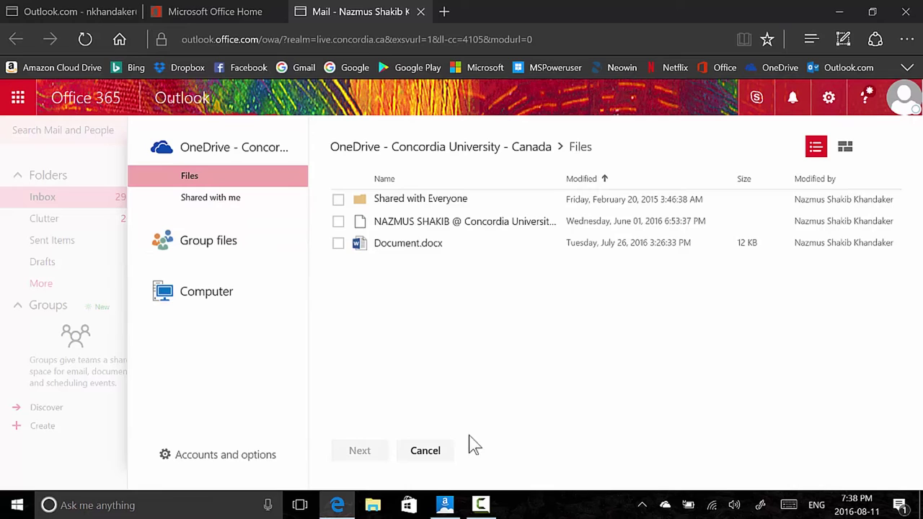
pyautogui.click(414, 457)
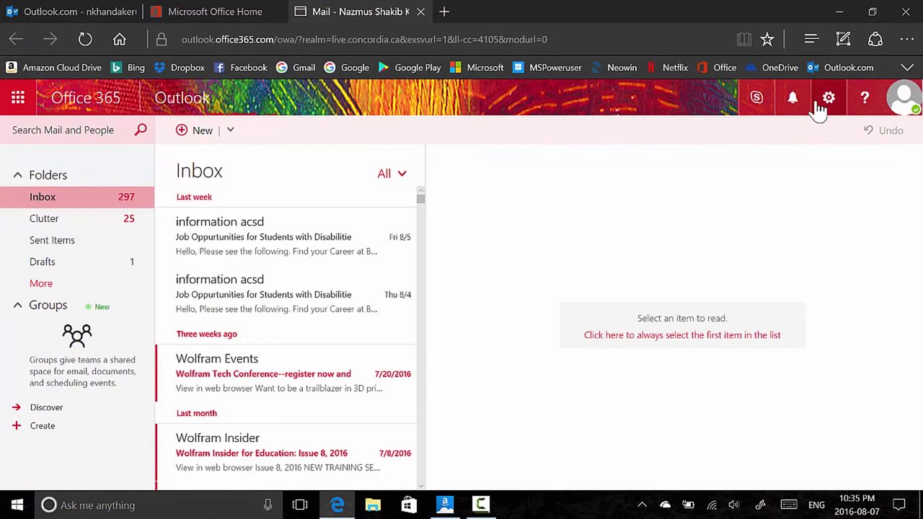
# Preview purple, maroon, lime, violet and light blue Outlook.com theme colours, keeping dark navy
pyautogui.click(826, 101)
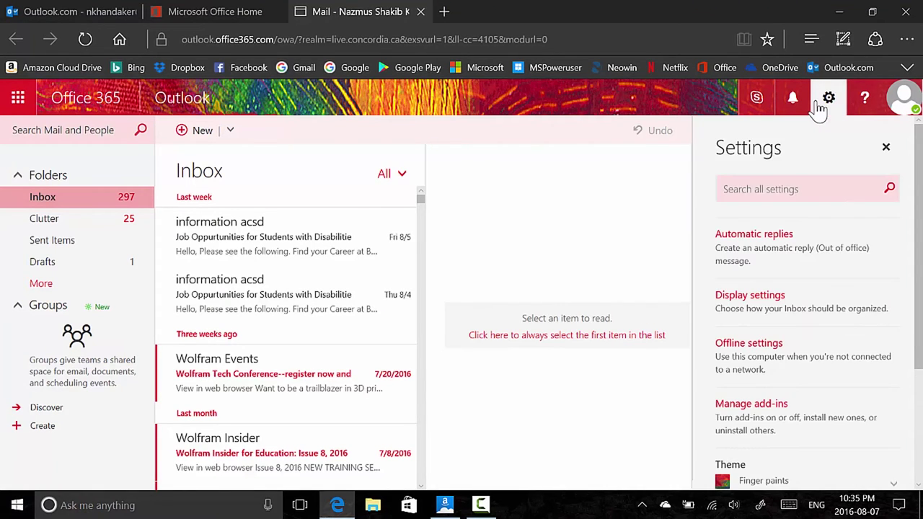
pyautogui.hotkey('ctrl', '1')
pyautogui.click(761, 99)
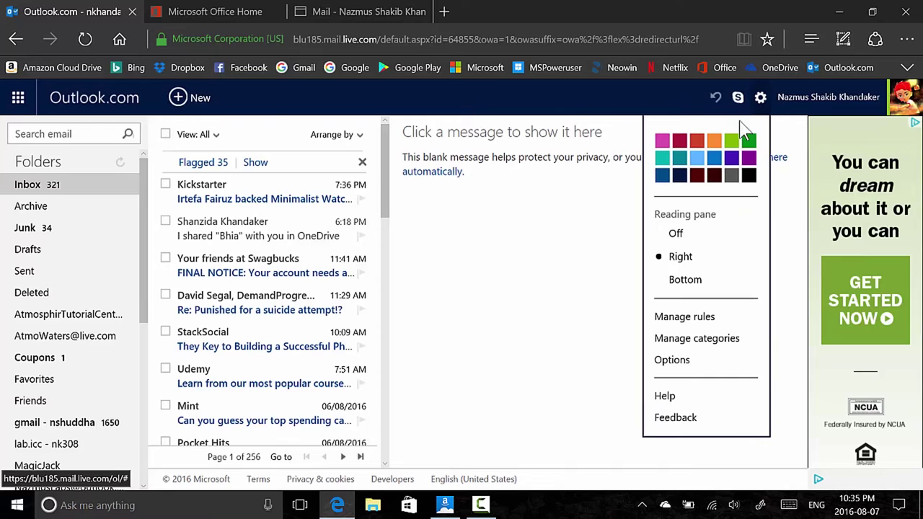
pyautogui.click(731, 175)
pyautogui.click(714, 175)
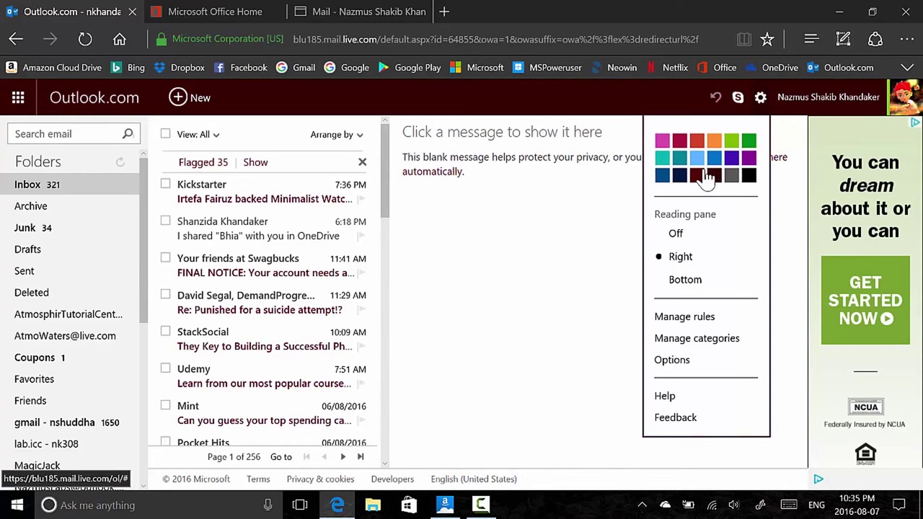
pyautogui.click(732, 142)
pyautogui.click(679, 175)
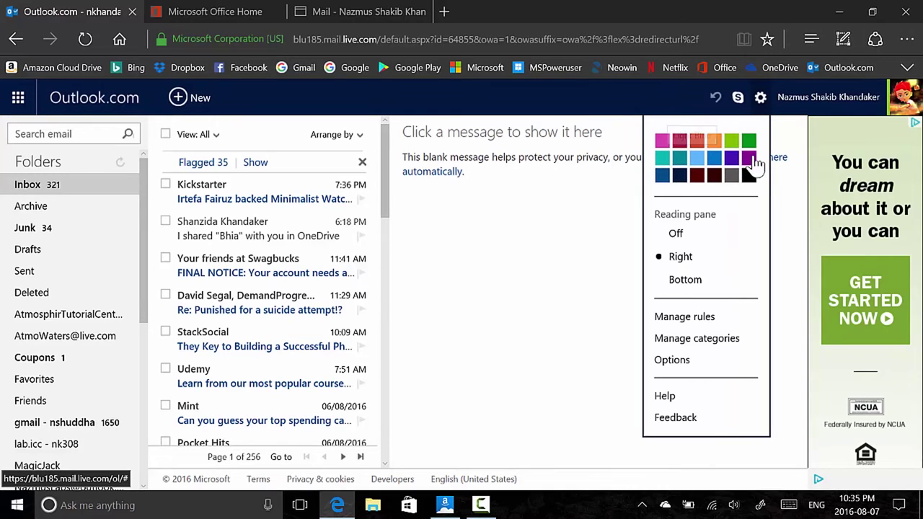
pyautogui.click(748, 159)
pyautogui.click(732, 160)
pyautogui.click(697, 159)
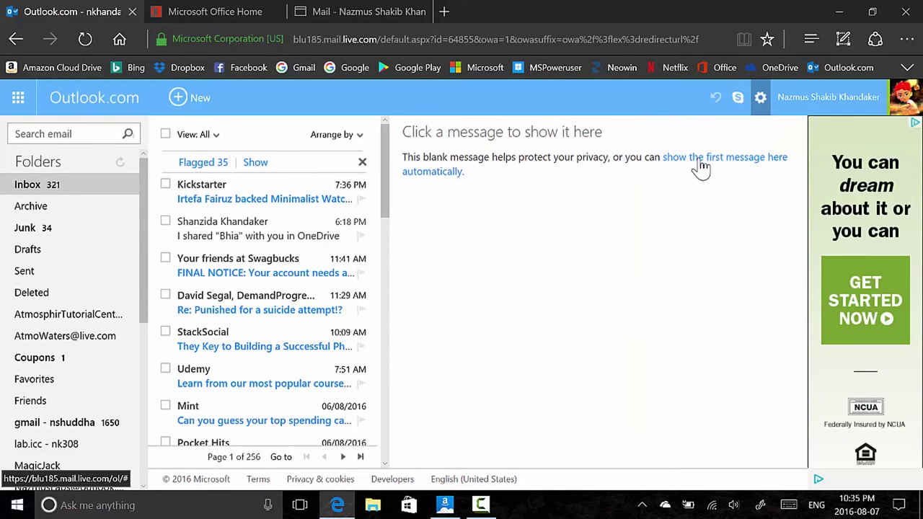
pyautogui.click(760, 98)
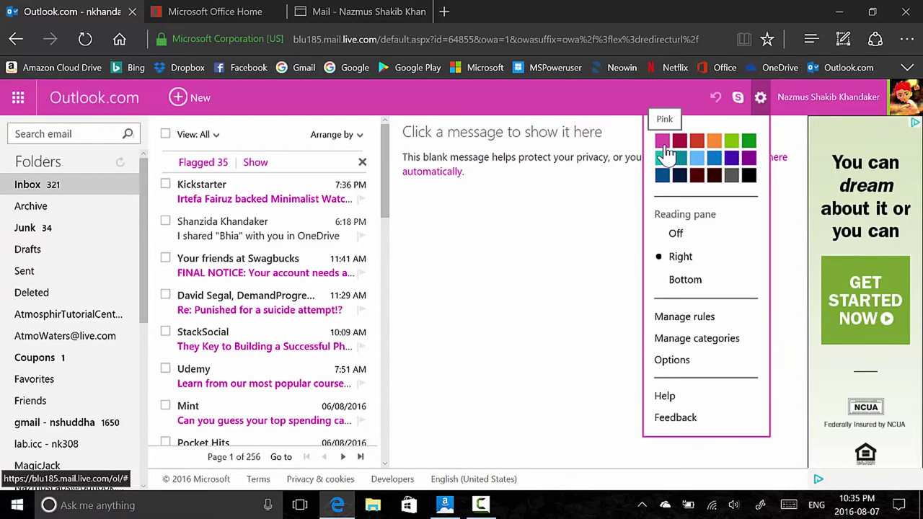
pyautogui.click(681, 181)
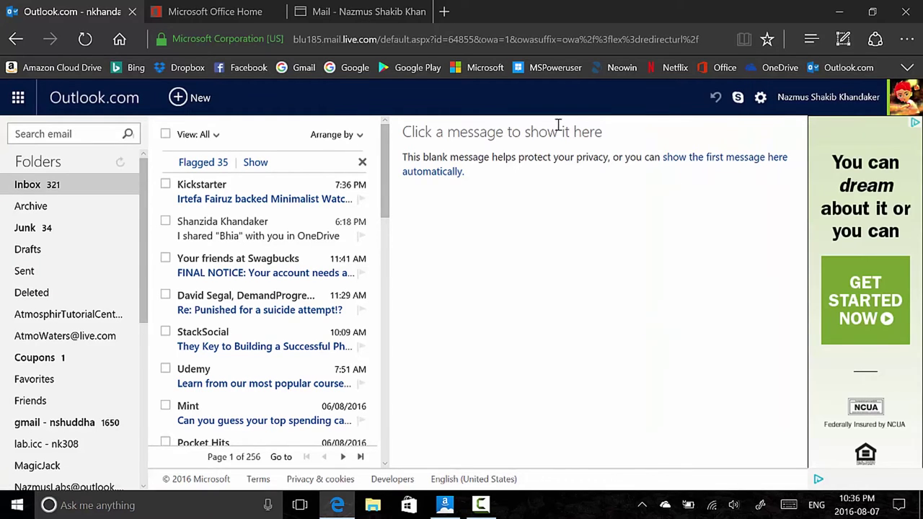
# Preview lime green, blue and magenta Office 365 themes, then apply navy and close Settings
pyautogui.click(427, 12)
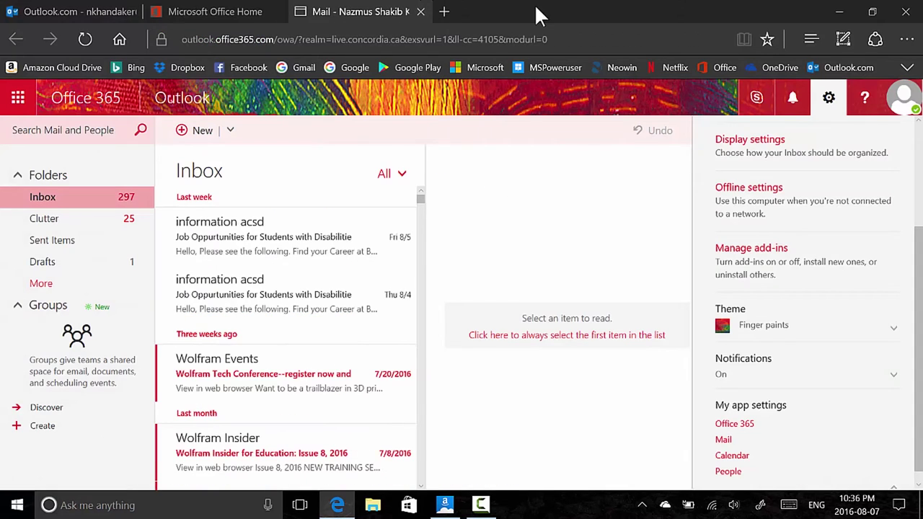
pyautogui.click(763, 329)
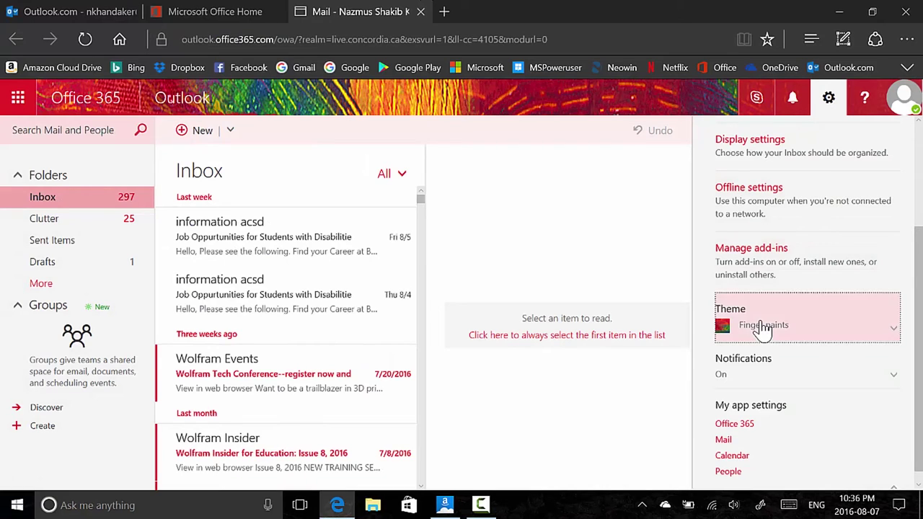
pyautogui.scroll(-2, 789, 354)
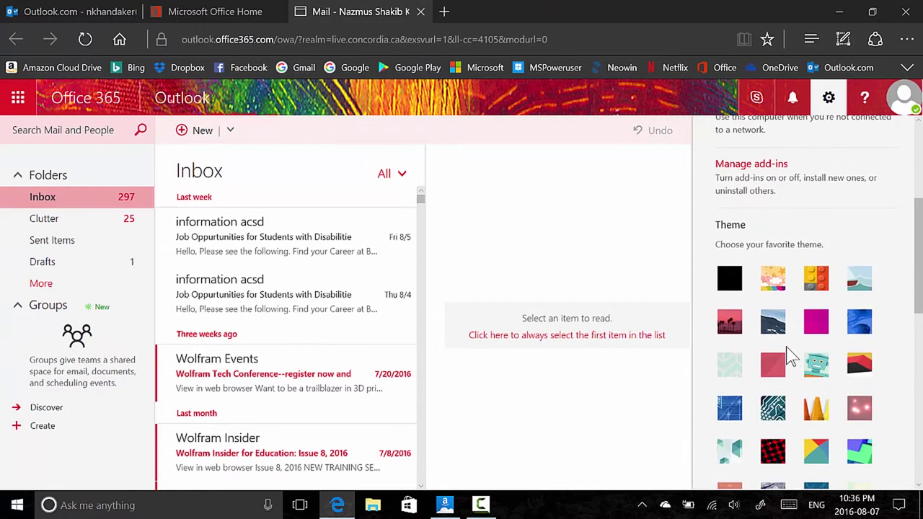
pyautogui.scroll(-8, 789, 354)
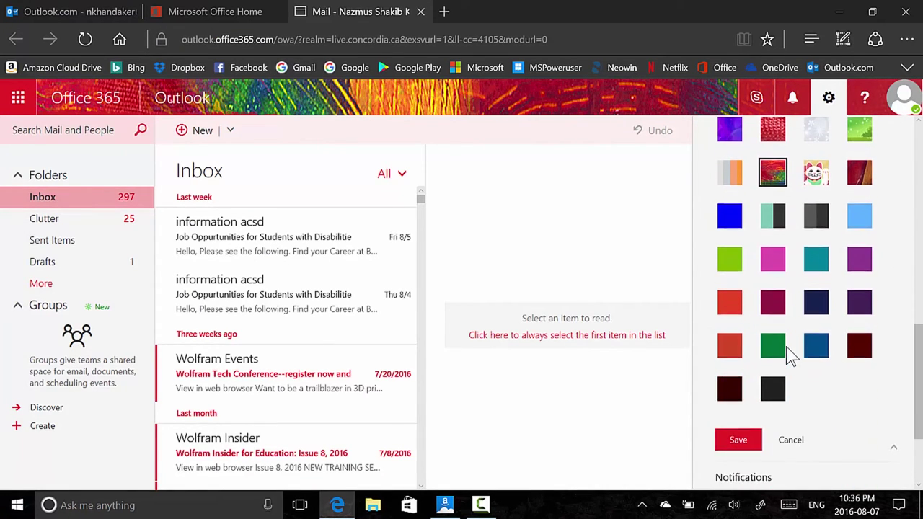
pyautogui.click(827, 312)
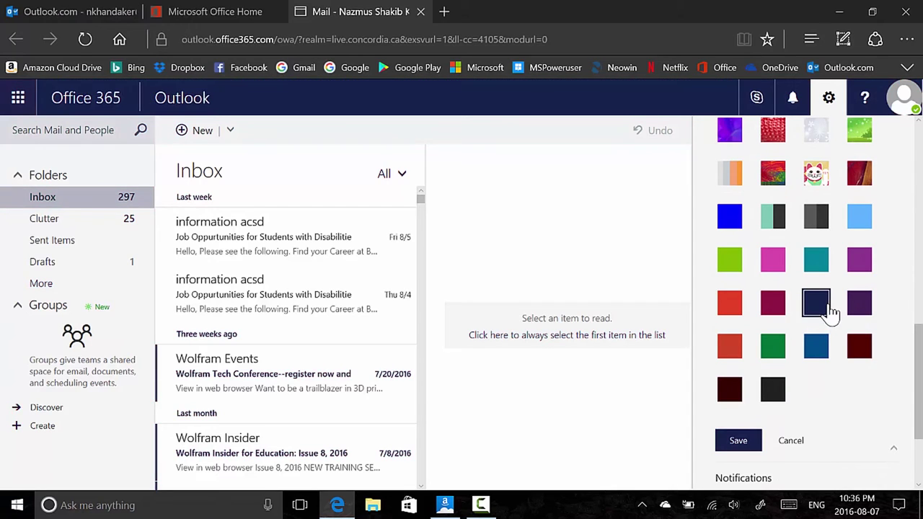
pyautogui.click(728, 259)
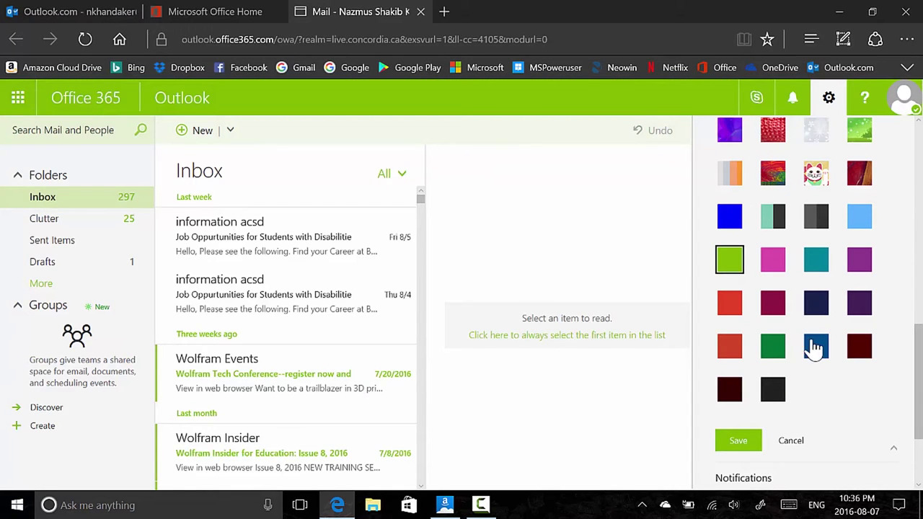
pyautogui.click(815, 346)
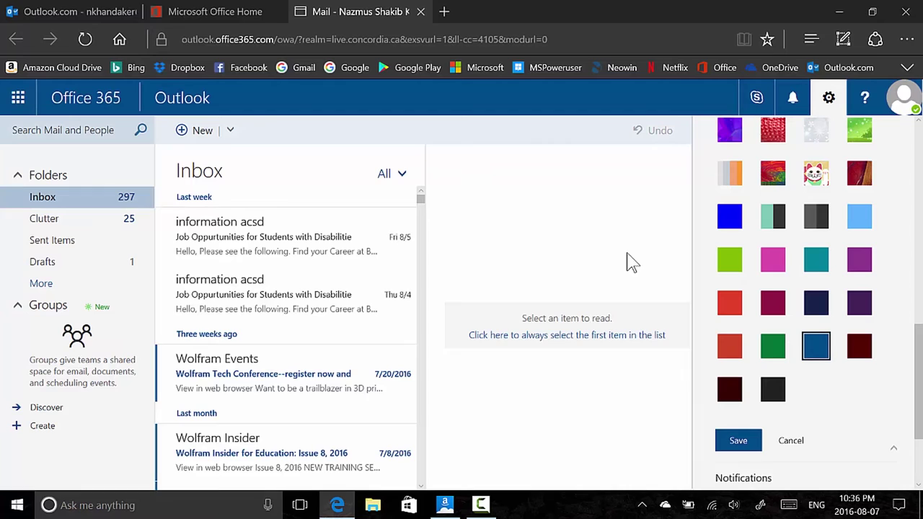
pyautogui.click(770, 270)
pyautogui.click(815, 303)
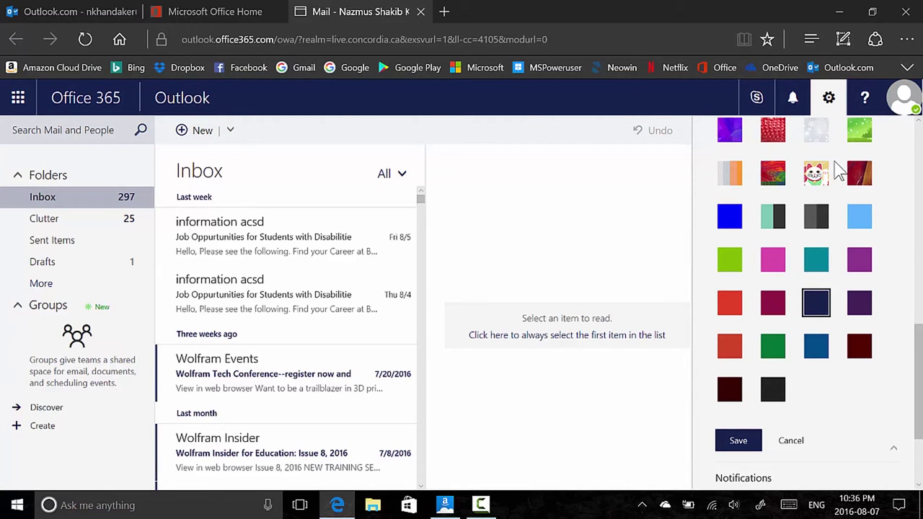
pyautogui.click(827, 99)
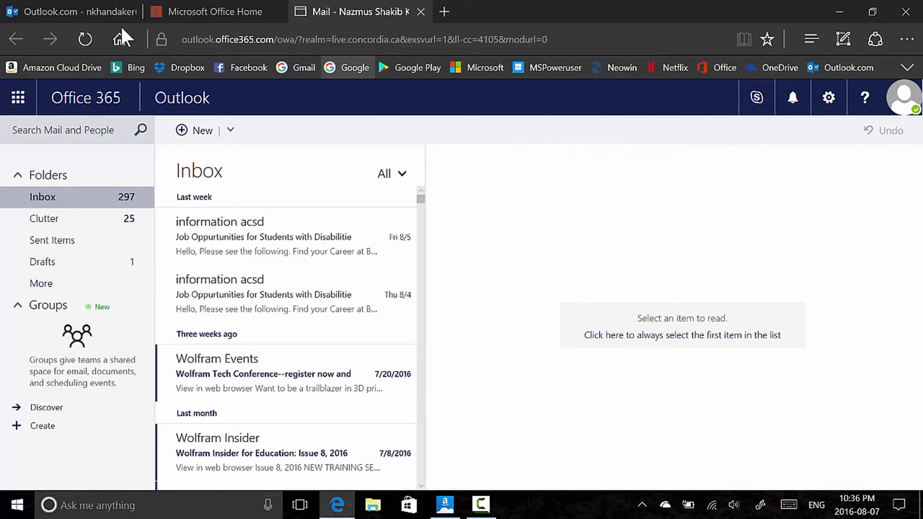
# Toggle between the Outlook.com and Office 365 mail tabs, ending on Outlook.com
pyautogui.click(72, 11)
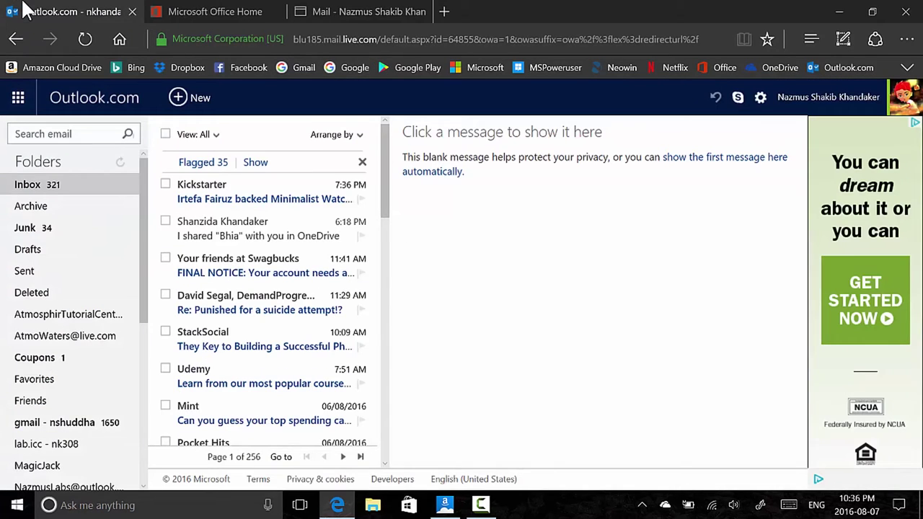
pyautogui.click(375, 10)
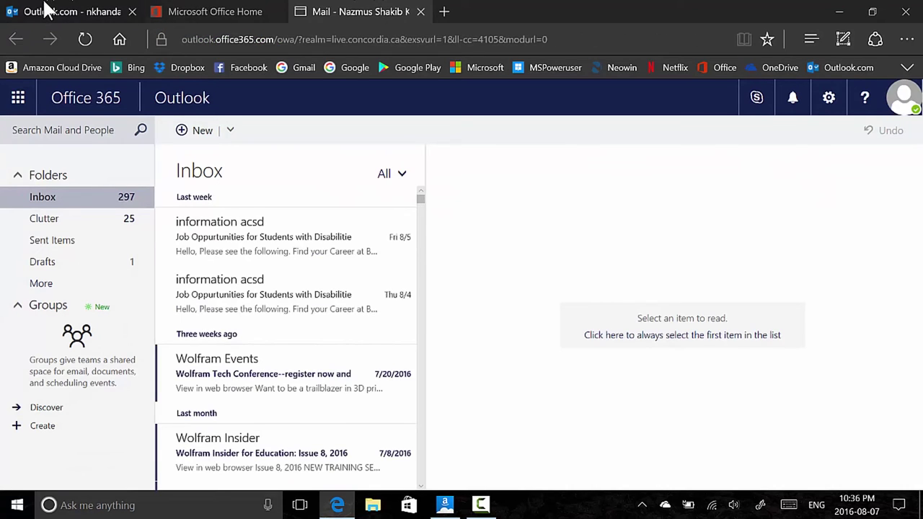
pyautogui.click(48, 10)
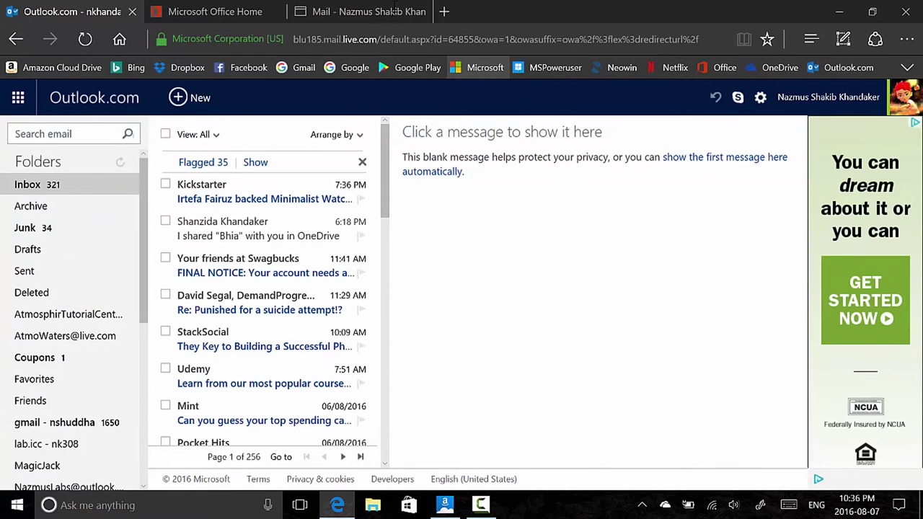
pyautogui.click(393, 12)
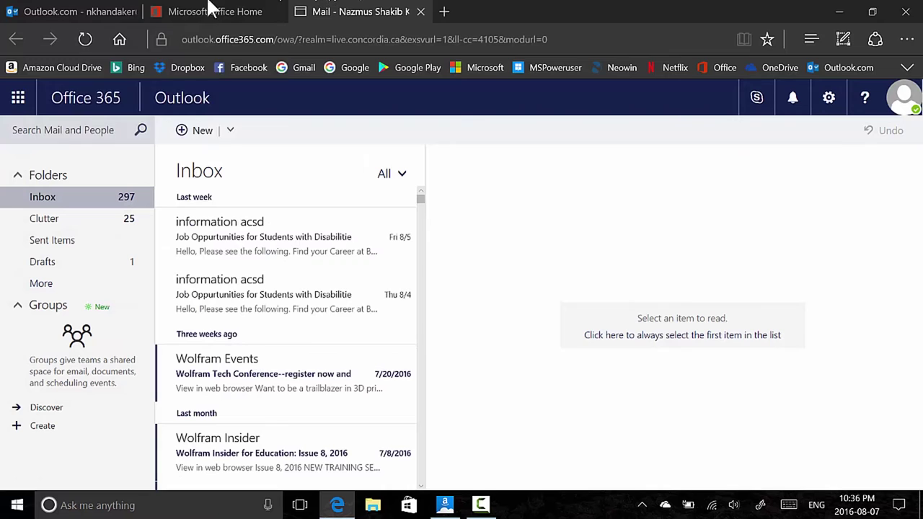
pyautogui.click(45, 10)
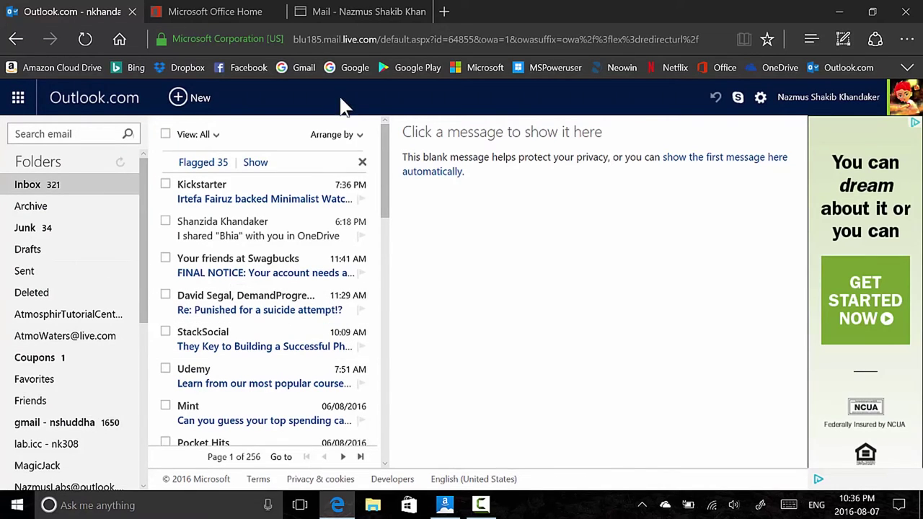
# Read the Kickstarter minimalist watches message, then return to the Office 365 mail tab
pyautogui.click(251, 195)
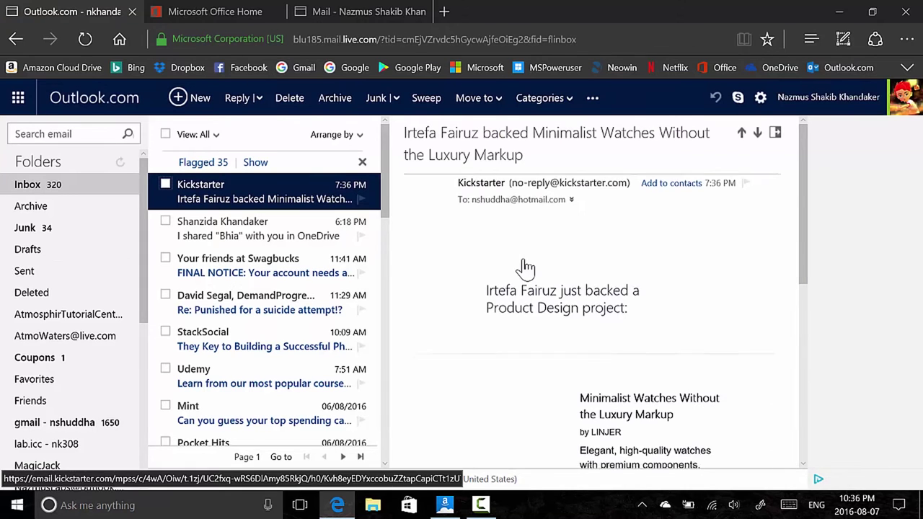
pyautogui.scroll(-3, 526, 266)
pyautogui.scroll(3, 526, 267)
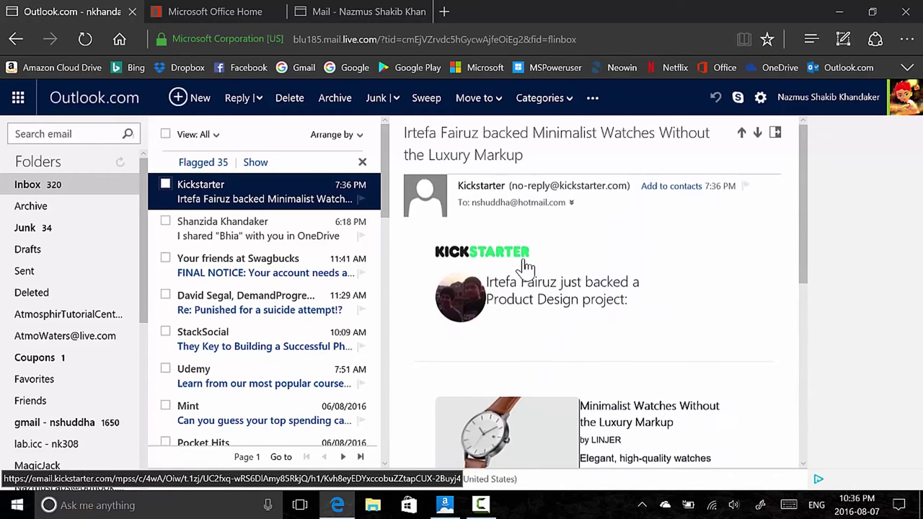
pyautogui.scroll(-3, 526, 267)
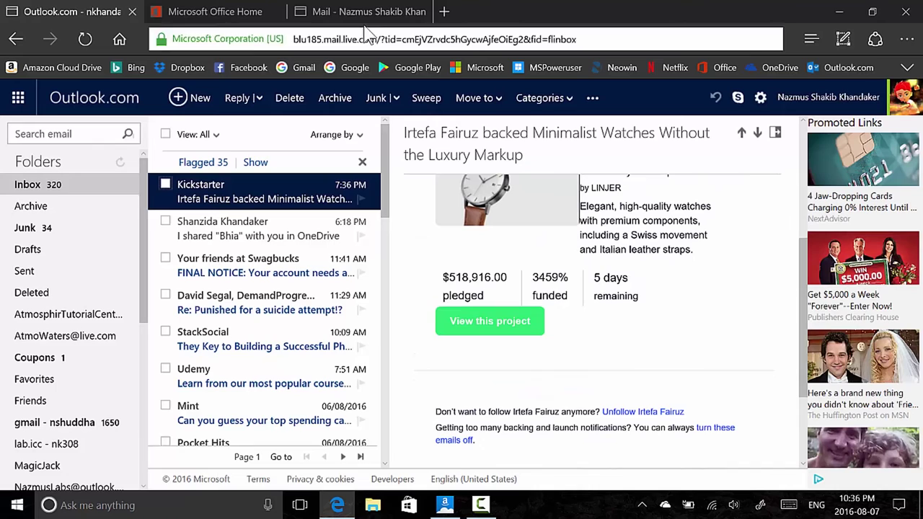
pyautogui.click(367, 10)
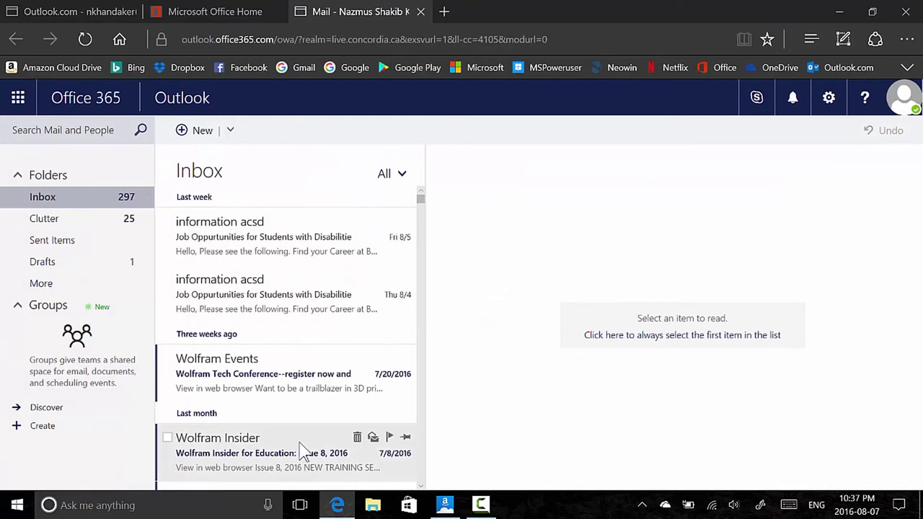
# Select and deselect all inbox conversations, then open and scroll through the Wolfram Events message
pyautogui.click(168, 175)
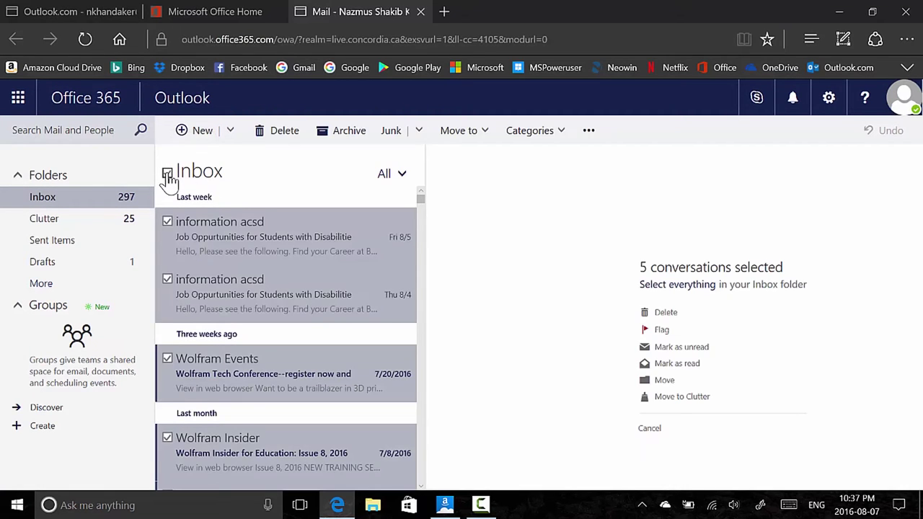
pyautogui.click(167, 175)
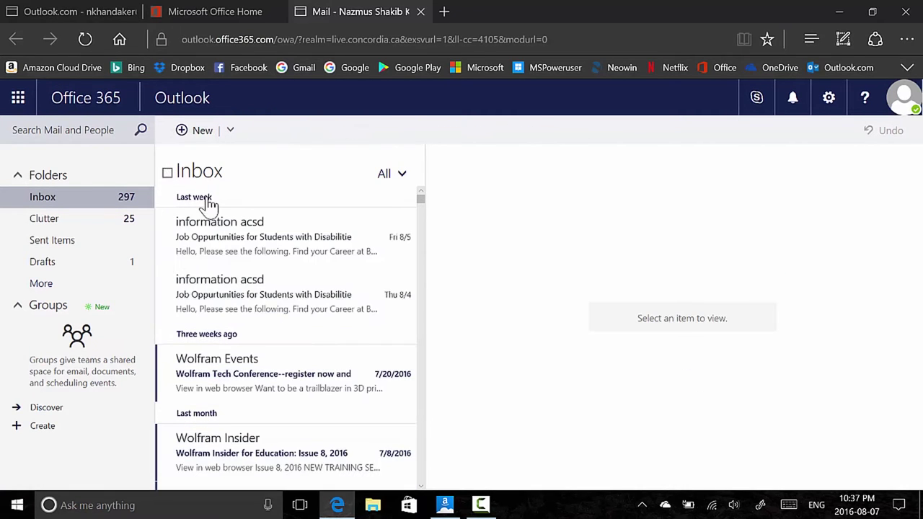
pyautogui.click(249, 377)
pyautogui.scroll(-7, 679, 295)
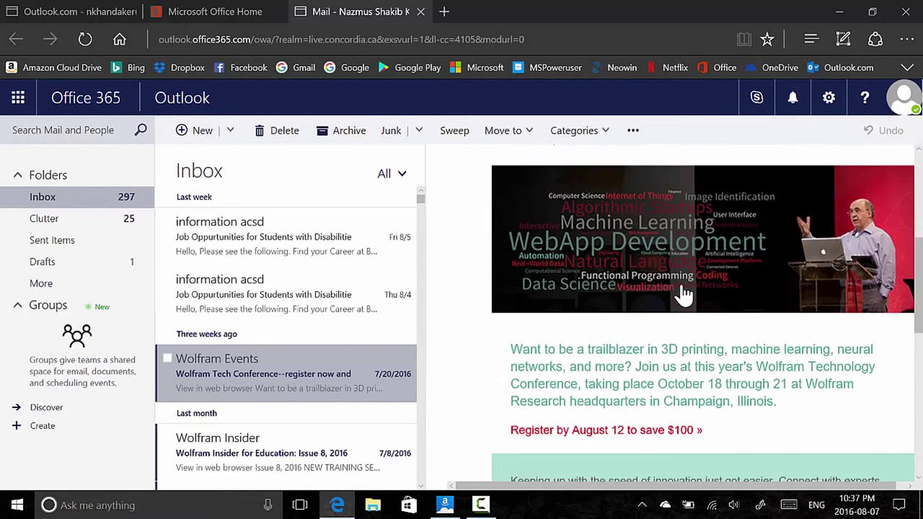
pyautogui.scroll(-2, 681, 293)
pyautogui.scroll(10, 680, 295)
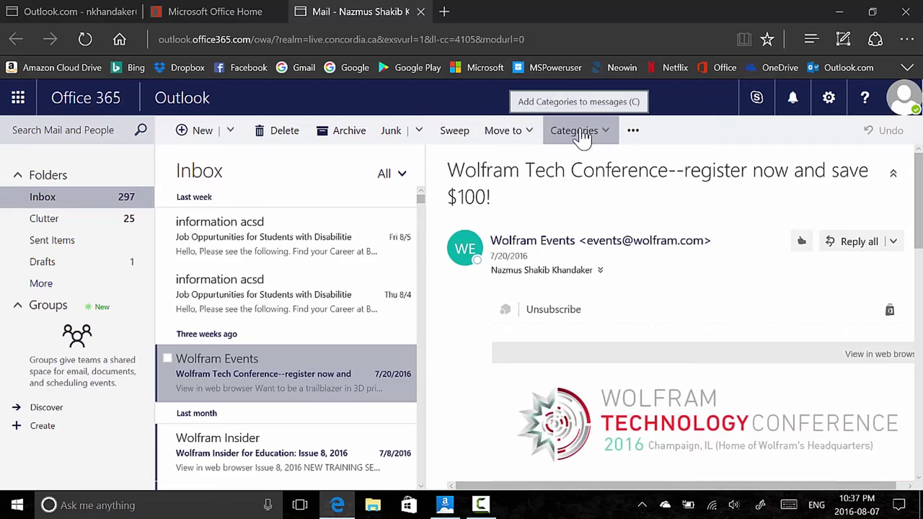
# Pin and unpin the Wolfram Events conversation, then flag it and mark the flag complete
pyautogui.click(632, 130)
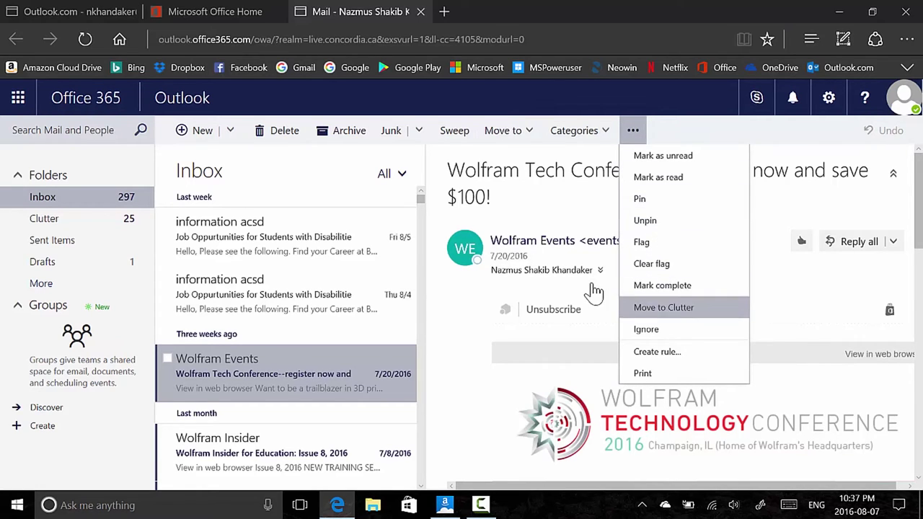
pyautogui.click(472, 354)
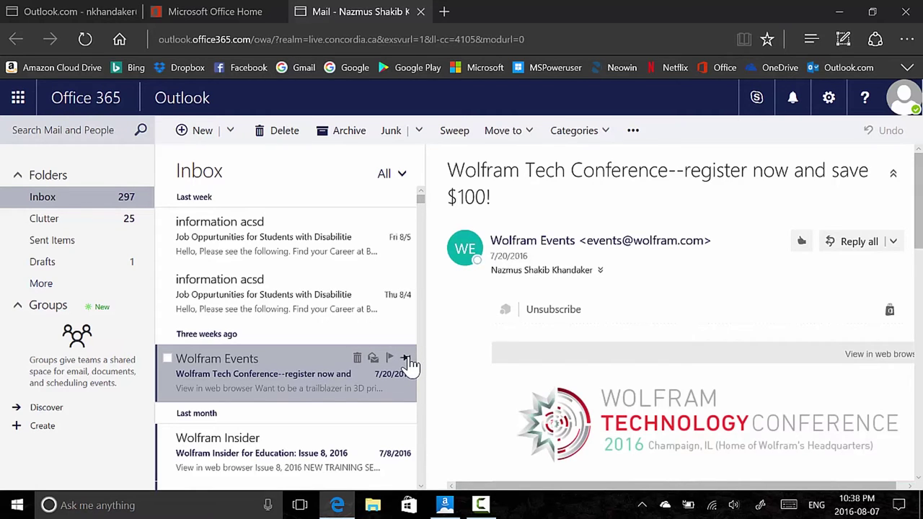
pyautogui.click(406, 358)
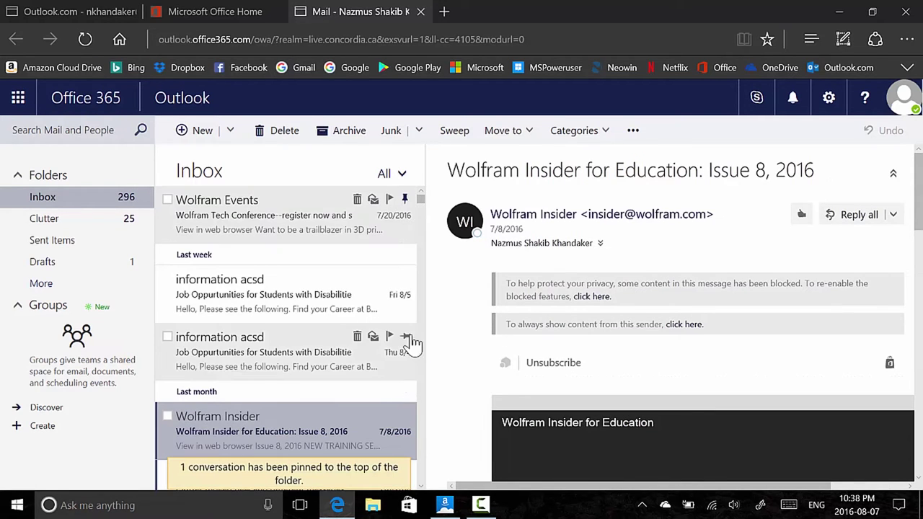
pyautogui.click(408, 201)
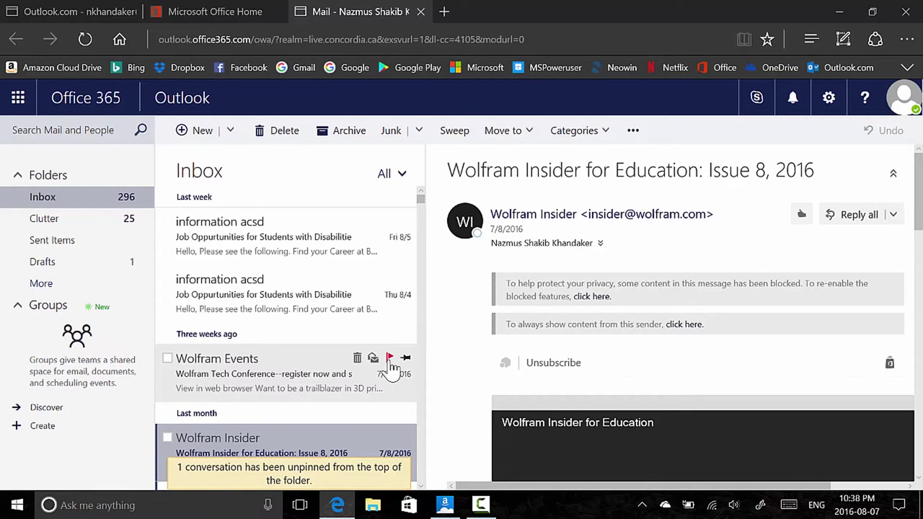
pyautogui.click(389, 359)
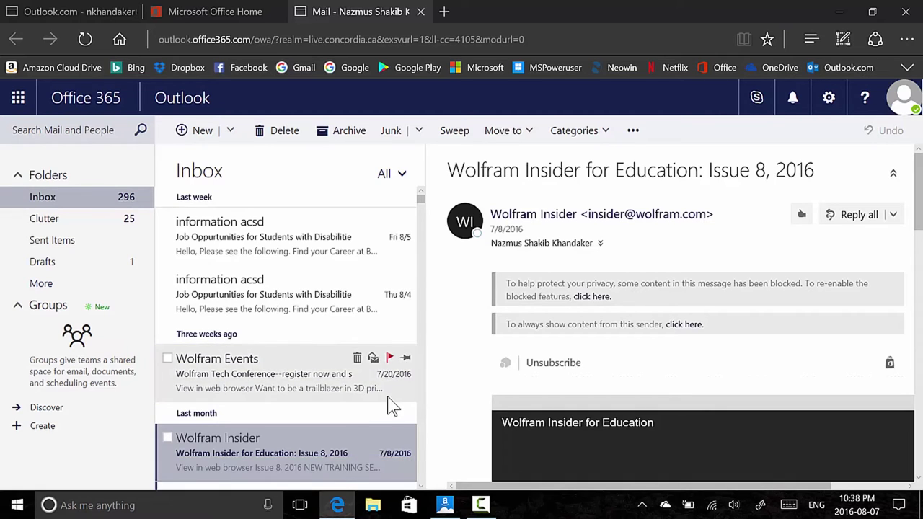
pyautogui.click(393, 359)
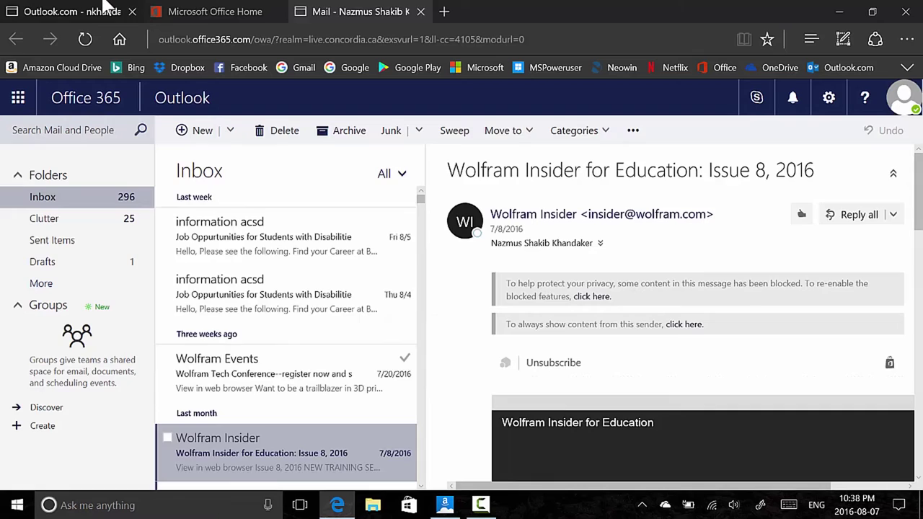
pyautogui.click(106, 7)
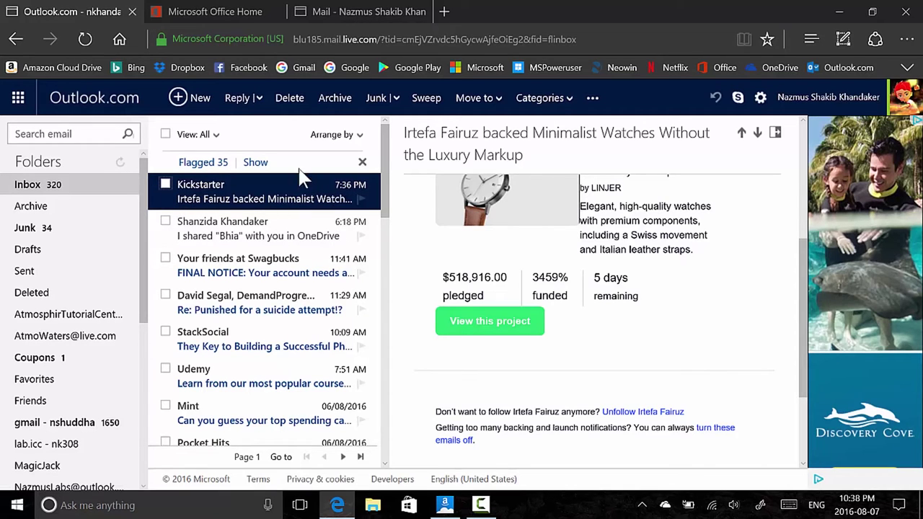
pyautogui.click(360, 9)
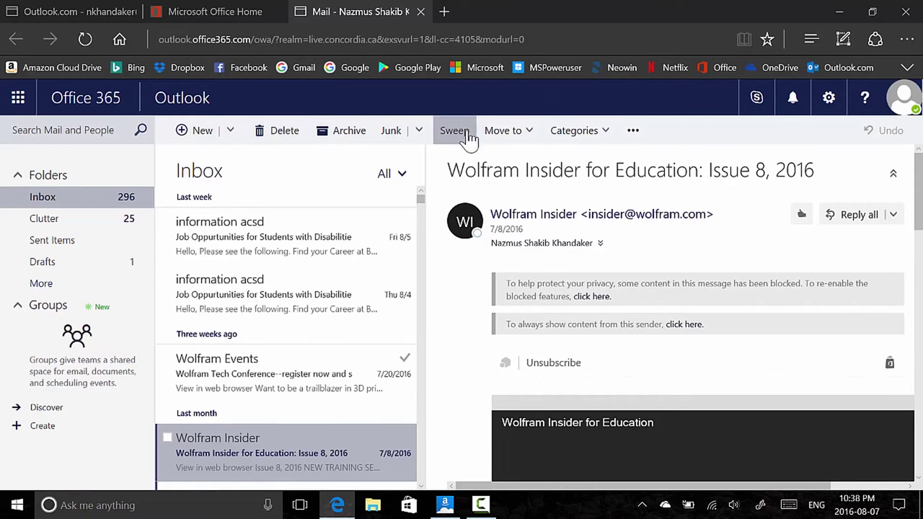
pyautogui.click(58, 10)
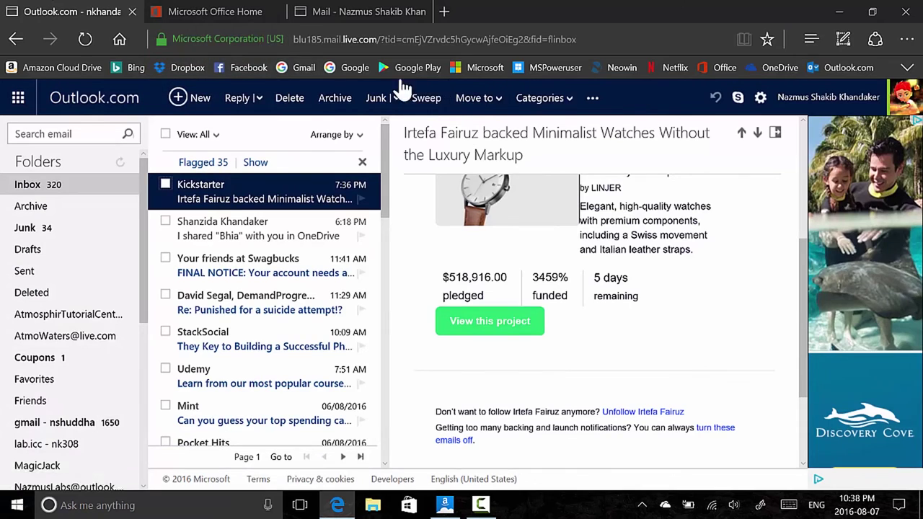
pyautogui.click(320, 15)
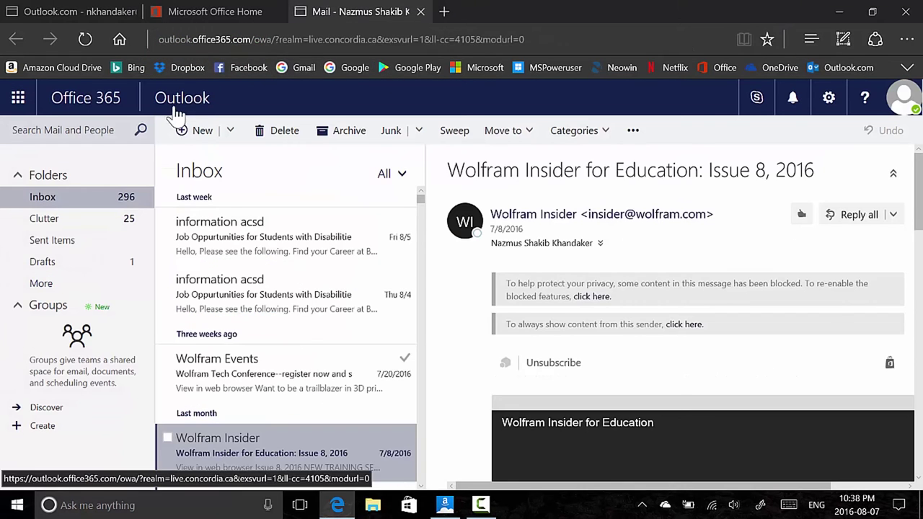
pyautogui.click(92, 10)
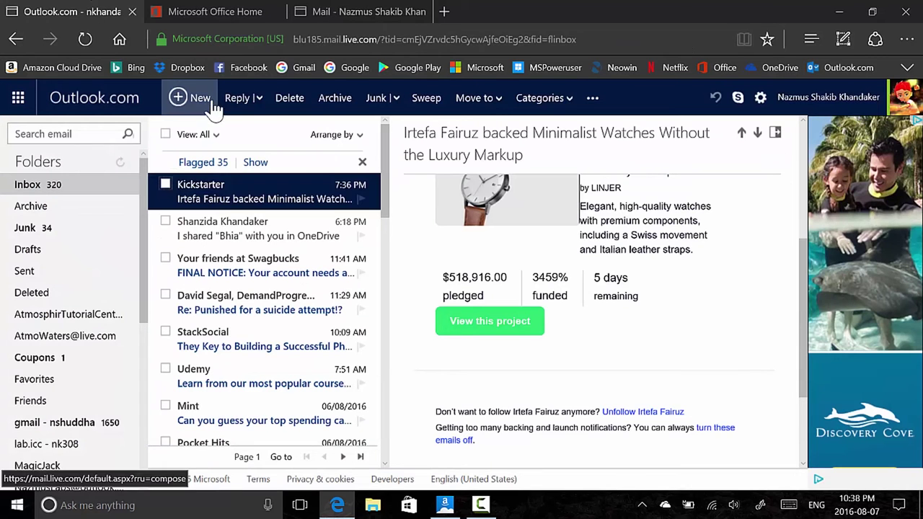
pyautogui.click(261, 101)
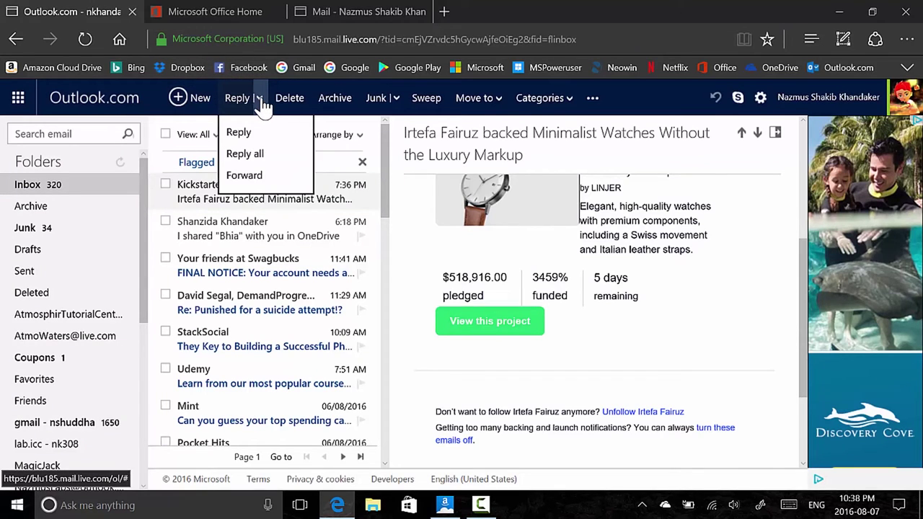
pyautogui.click(261, 101)
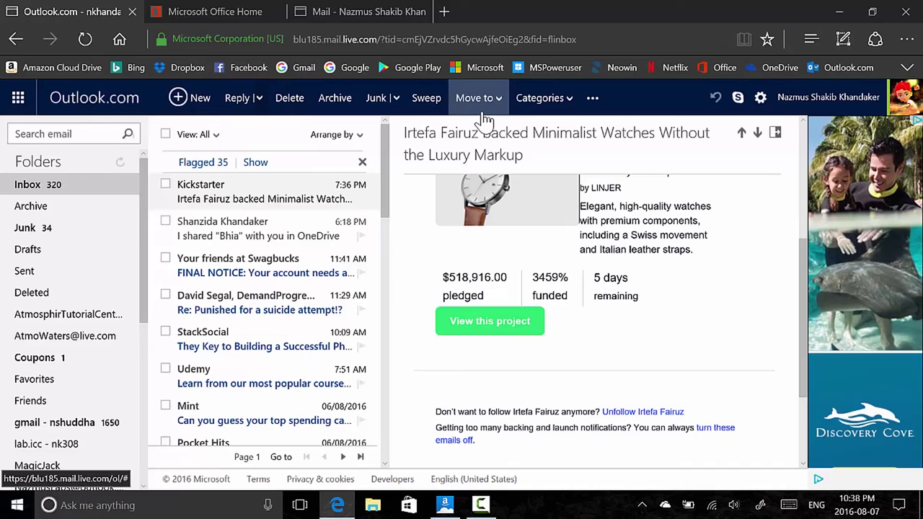
pyautogui.click(591, 101)
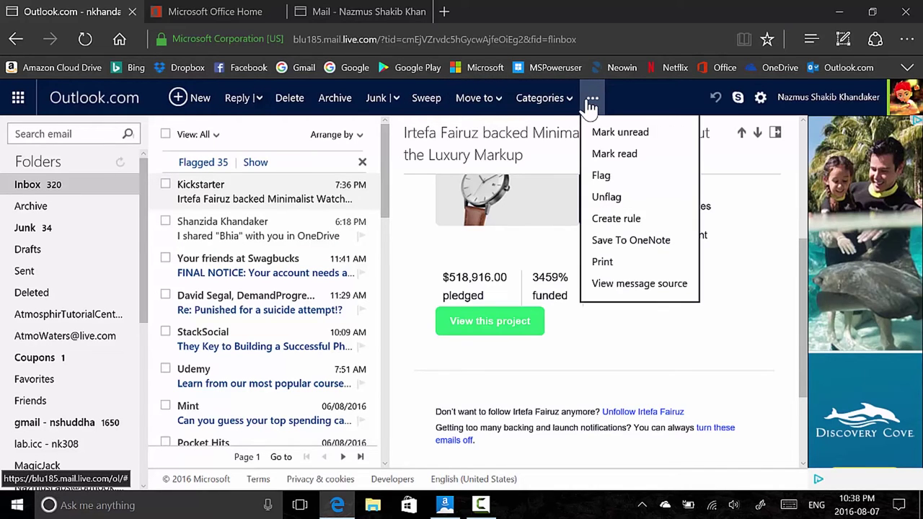
pyautogui.click(637, 382)
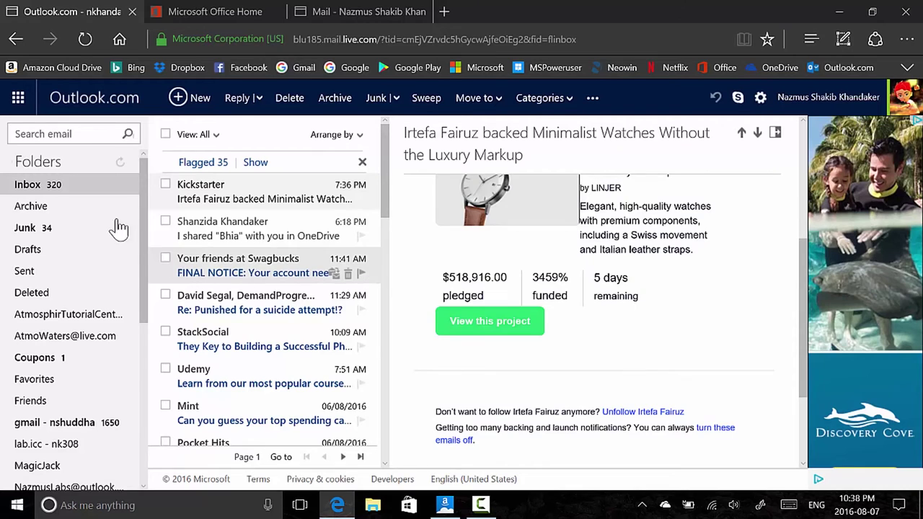
pyautogui.click(343, 10)
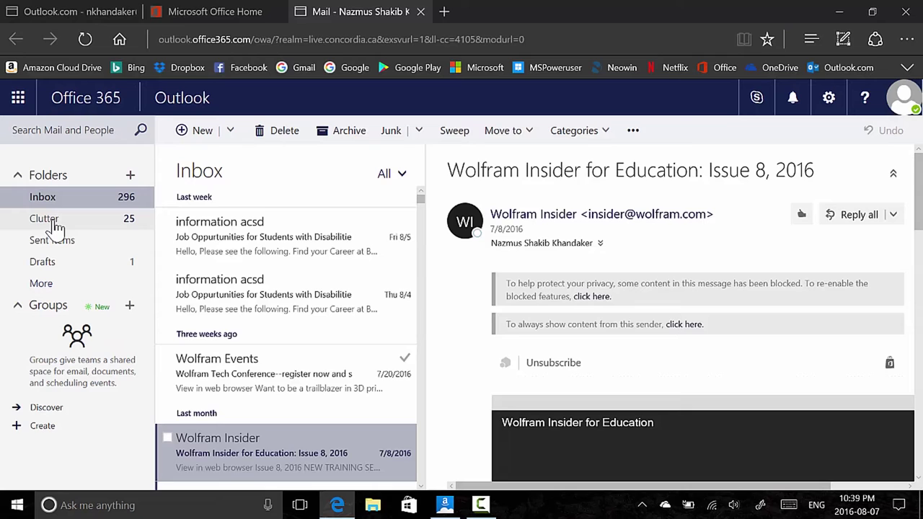
pyautogui.click(54, 225)
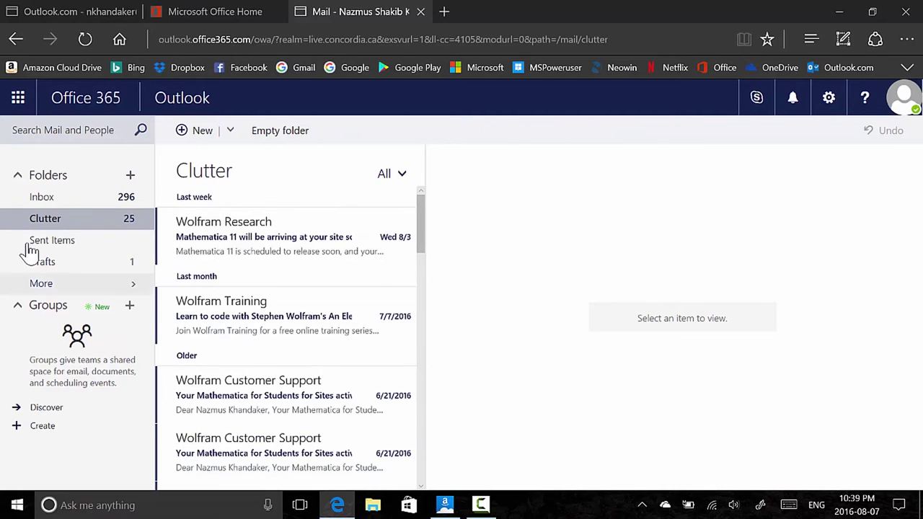
pyautogui.click(37, 199)
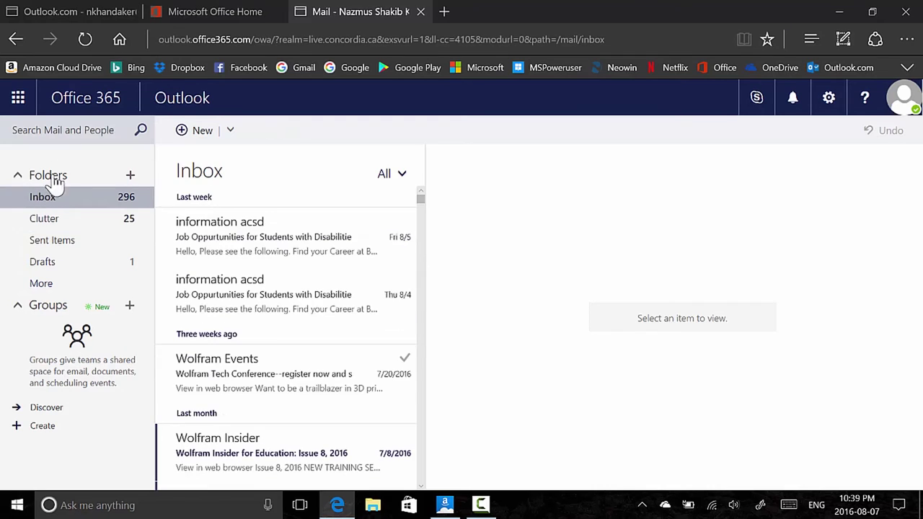
pyautogui.click(49, 10)
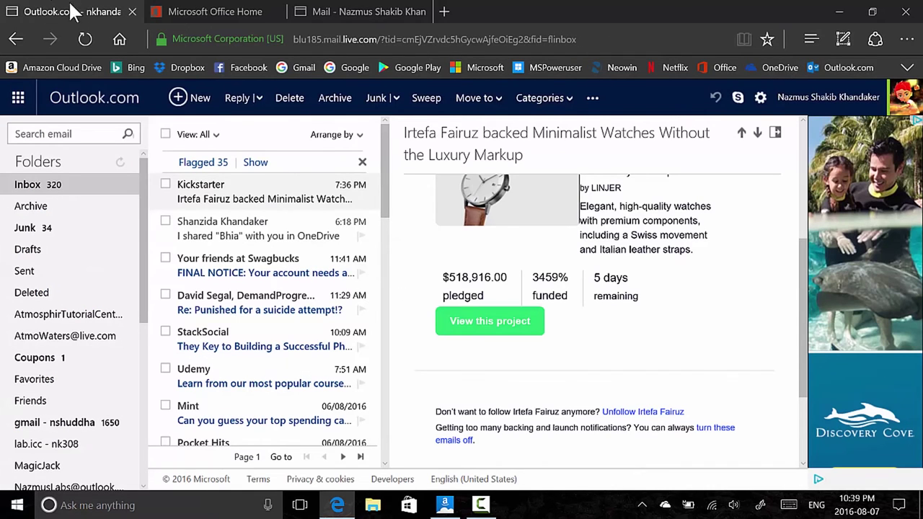
pyautogui.click(326, 7)
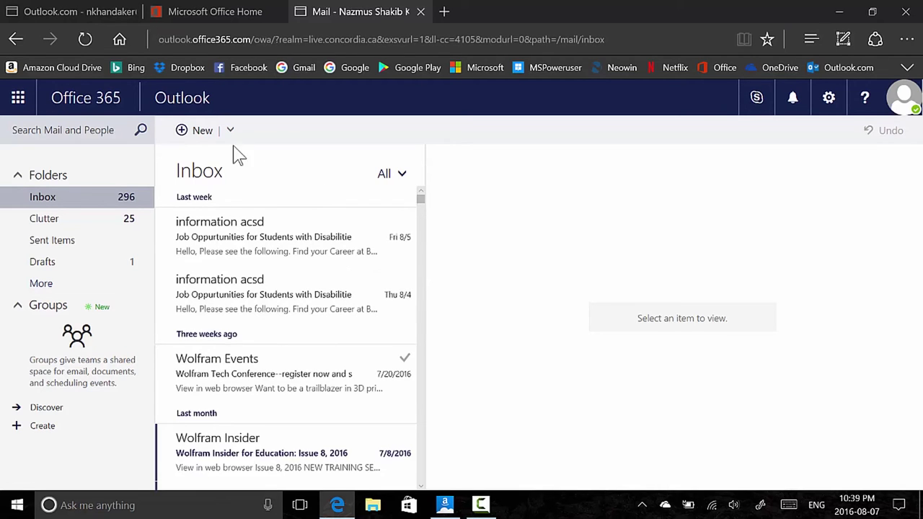
pyautogui.moveTo(98, 8)
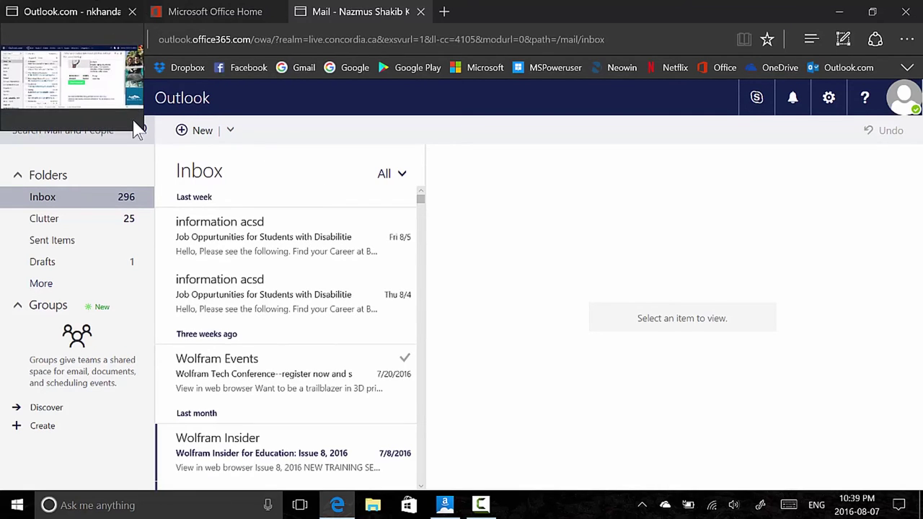
pyautogui.click(75, 11)
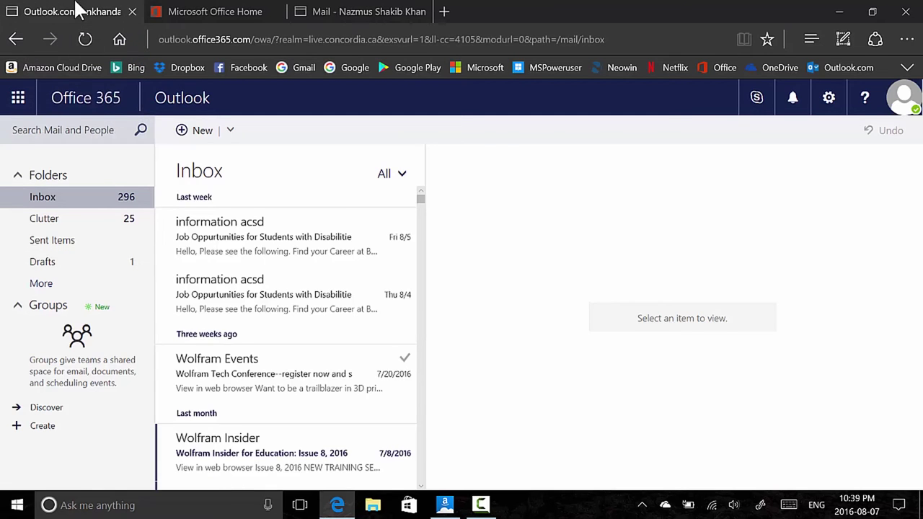
pyautogui.click(368, 9)
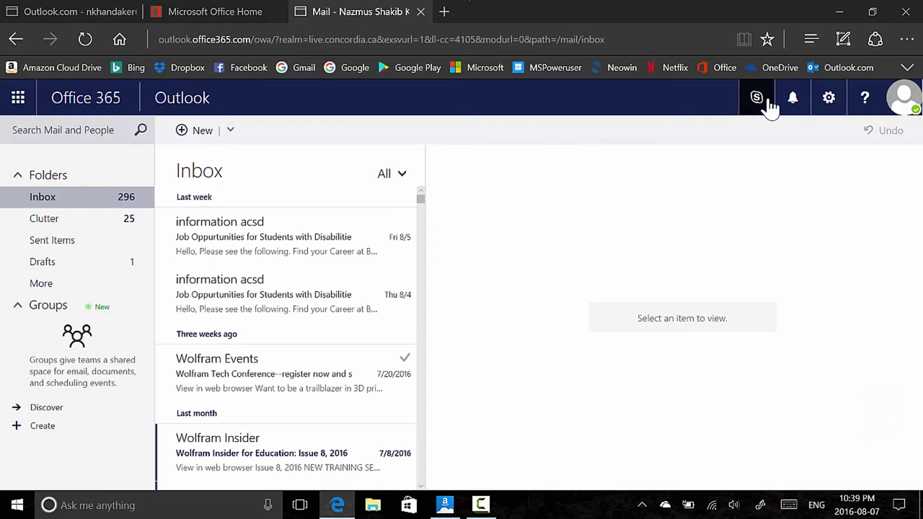
pyautogui.click(770, 106)
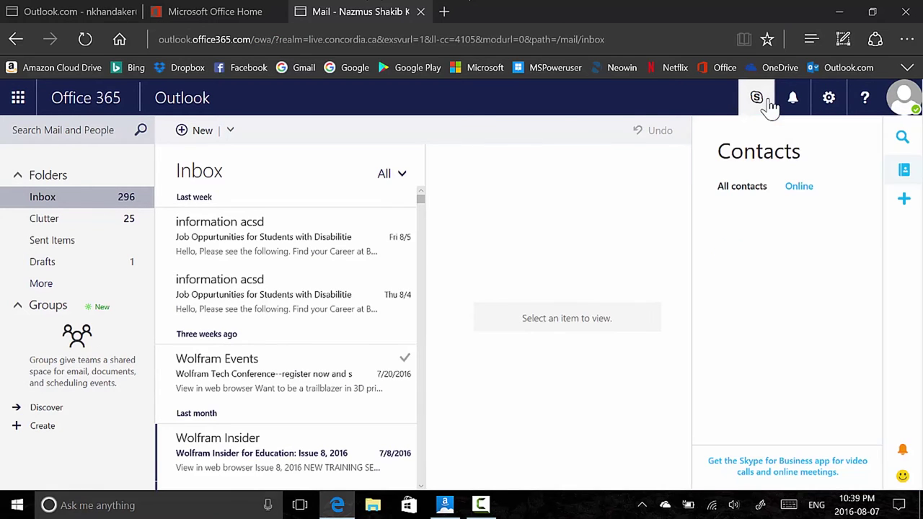
pyautogui.click(70, 10)
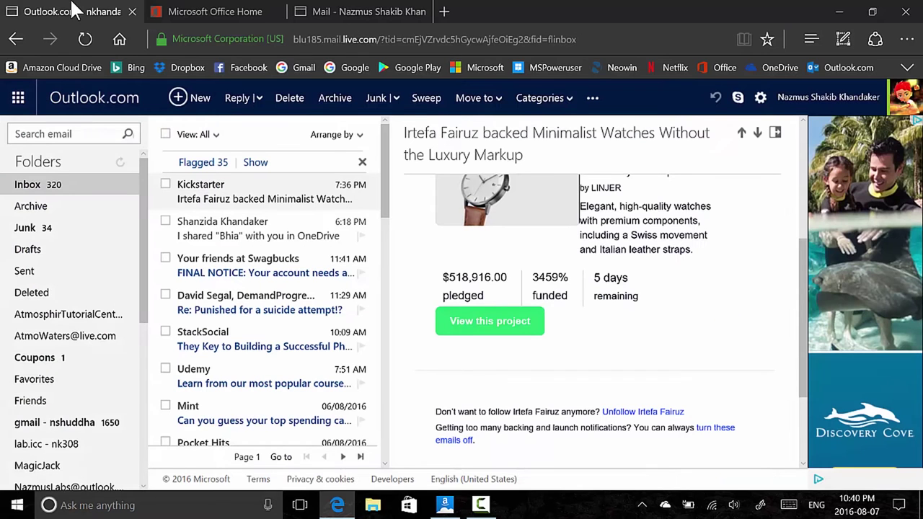
pyautogui.click(738, 100)
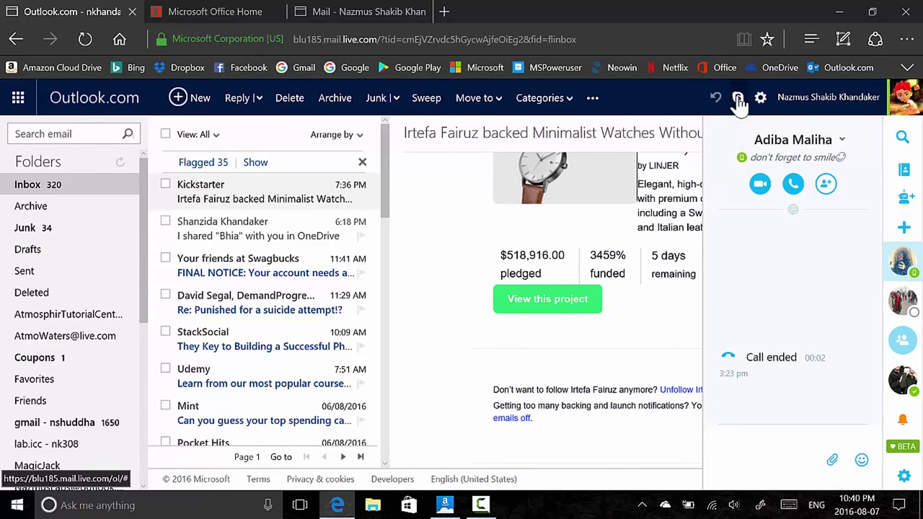
pyautogui.click(738, 101)
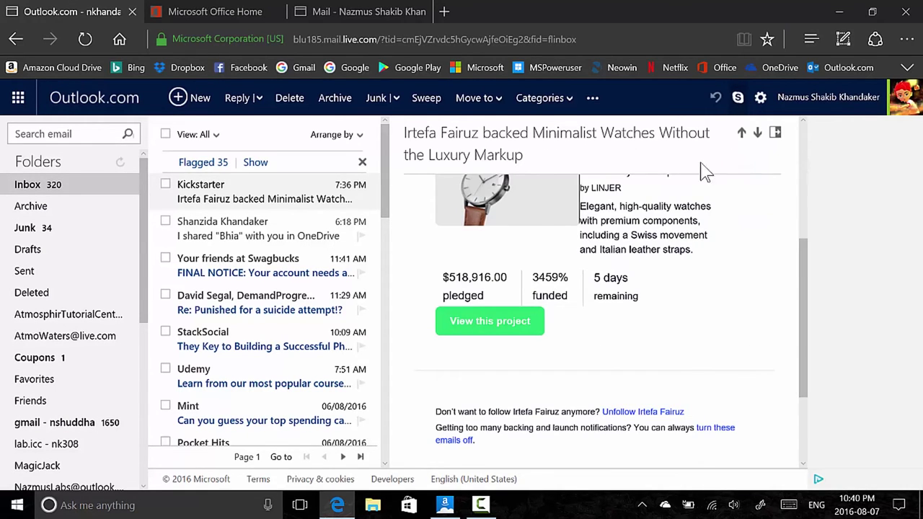
pyautogui.click(883, 105)
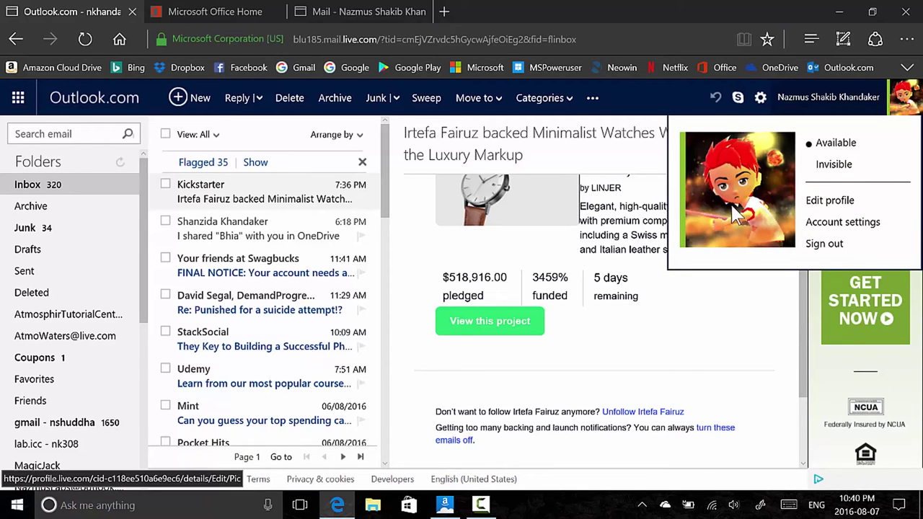
pyautogui.click(721, 357)
pyautogui.click(353, 12)
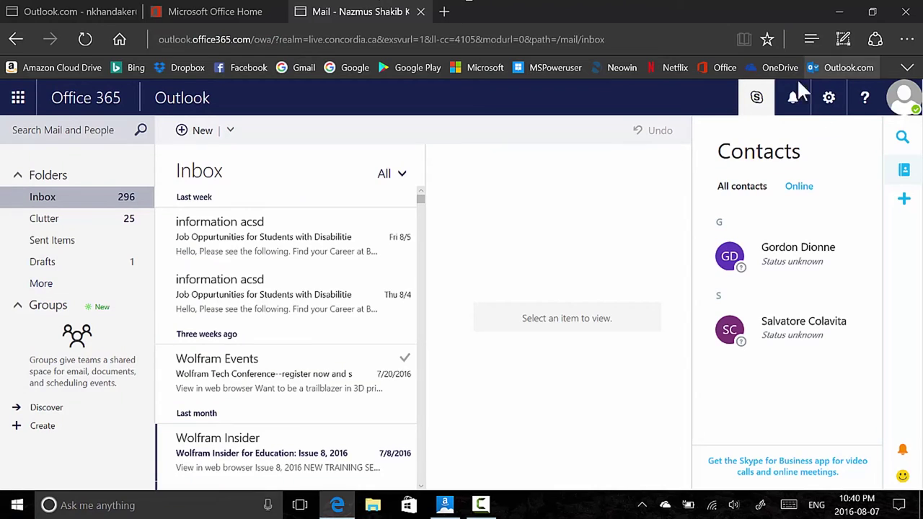
pyautogui.click(754, 99)
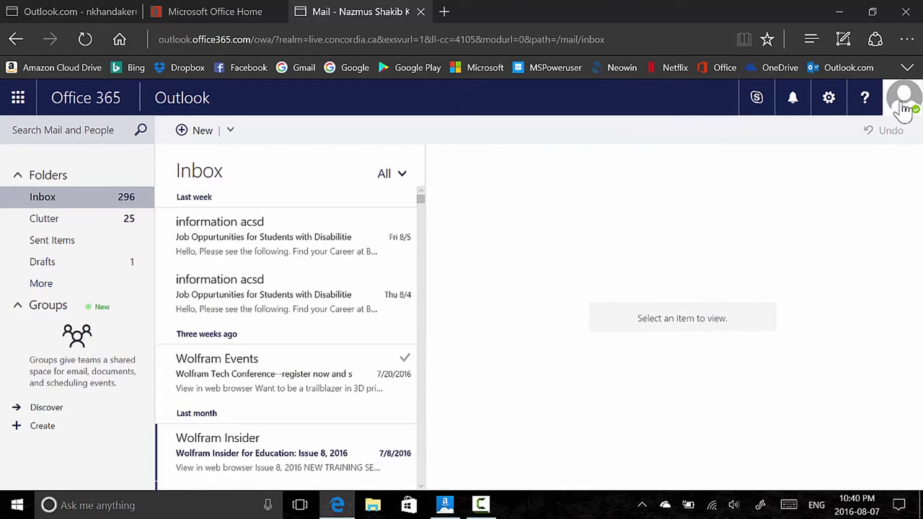
# Glance at the account status and Help panes, then open Notifications showing nothing new
pyautogui.click(903, 108)
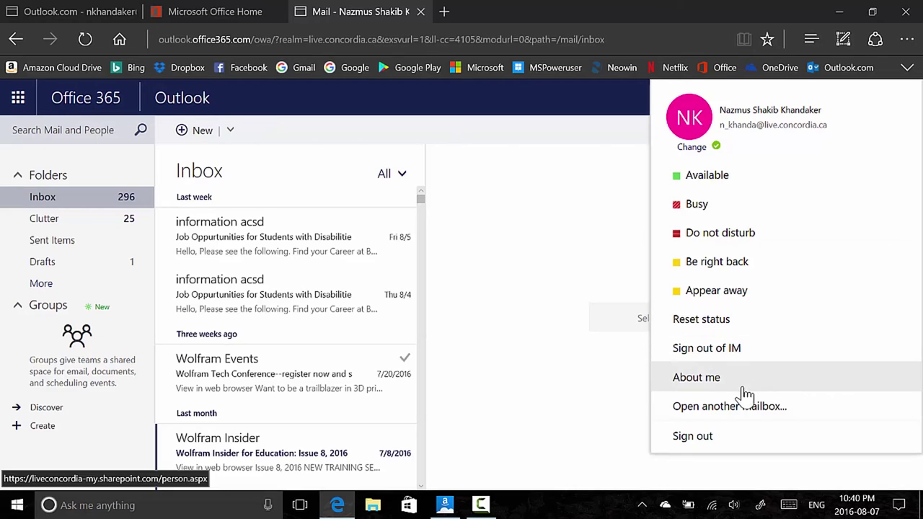
pyautogui.click(607, 238)
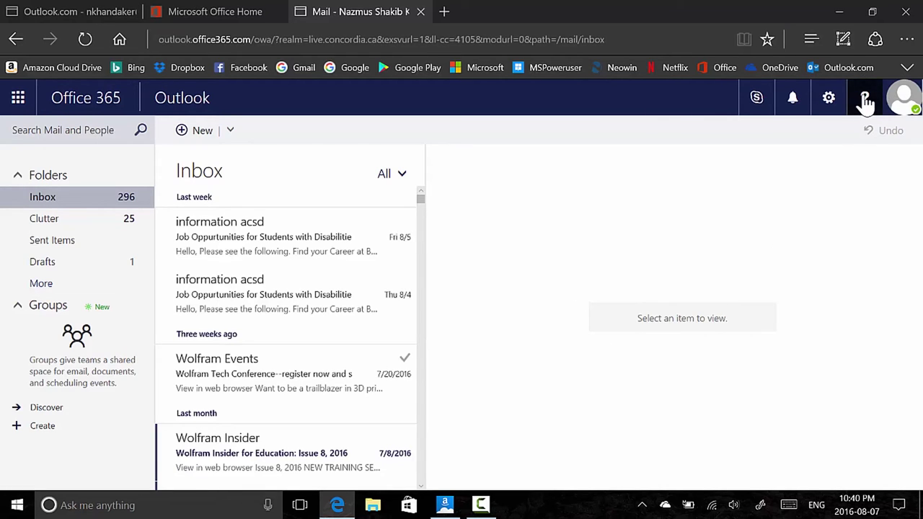
pyautogui.click(865, 103)
pyautogui.click(865, 103)
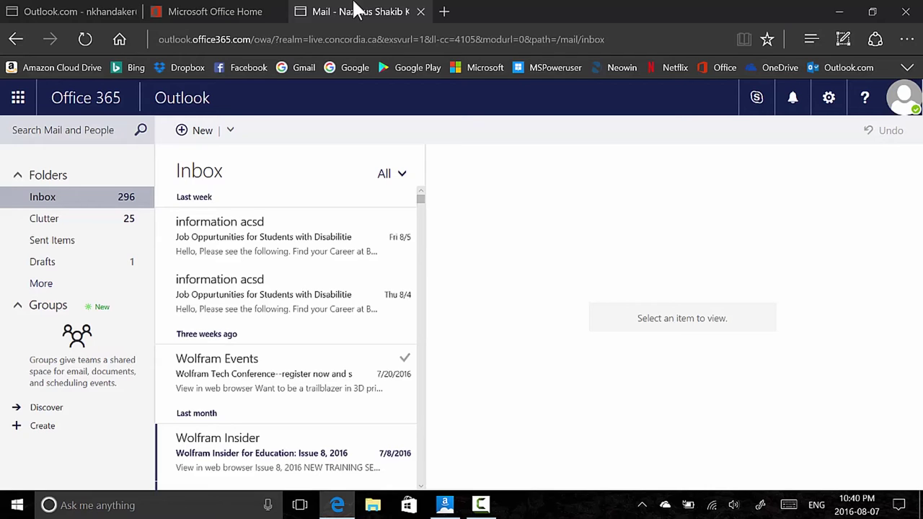
pyautogui.click(793, 101)
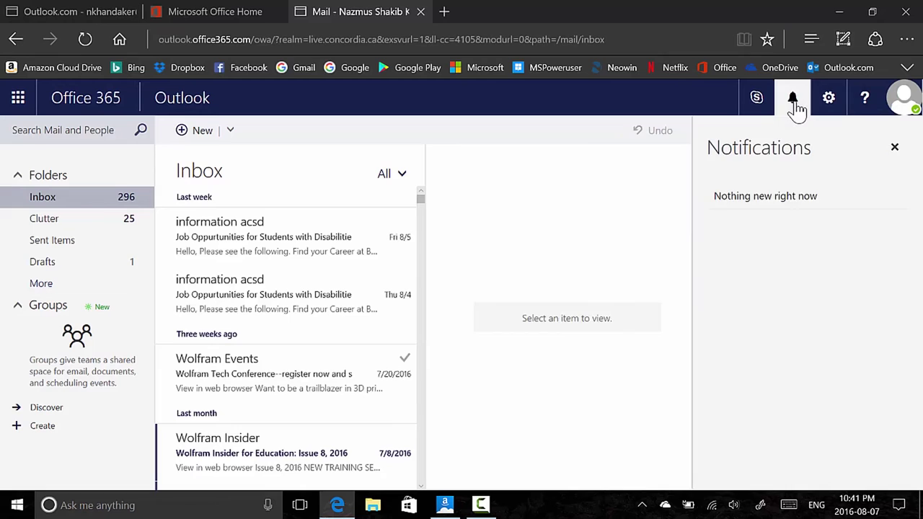
# Close Notifications, open Settings, discard the unsaved theme change and expand the theme list
pyautogui.click(795, 106)
pyautogui.click(828, 101)
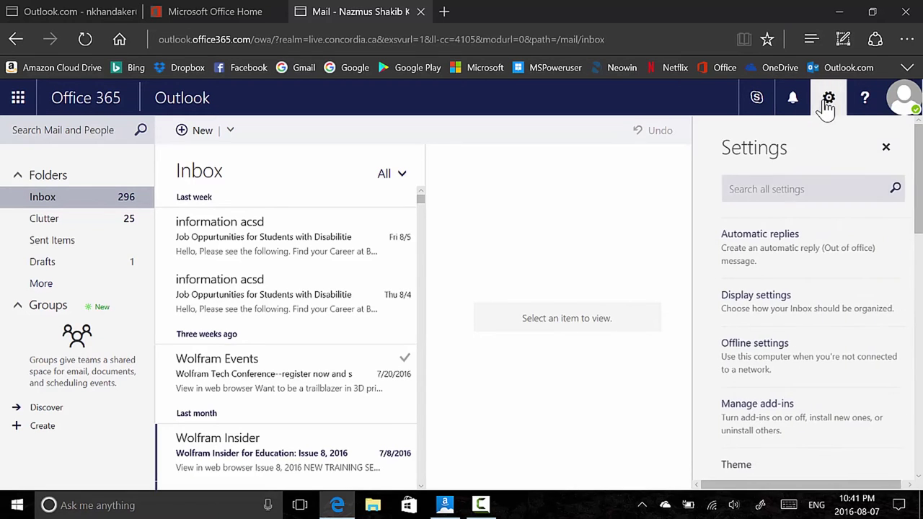
pyautogui.scroll(-5, 796, 207)
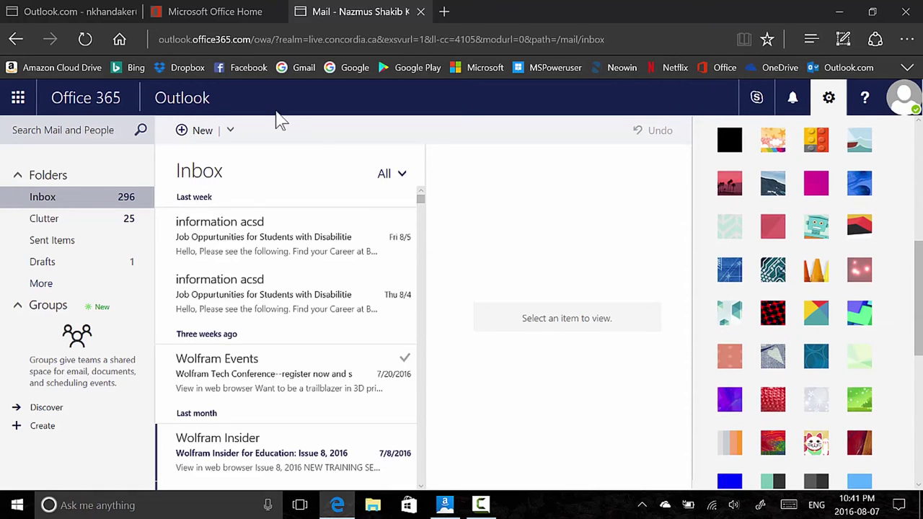
pyautogui.click(834, 103)
pyautogui.click(839, 103)
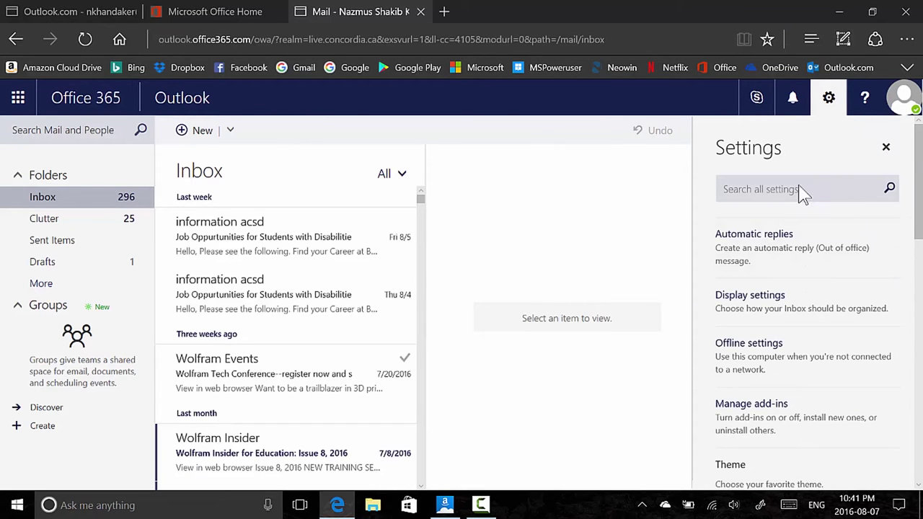
pyautogui.scroll(-6, 813, 220)
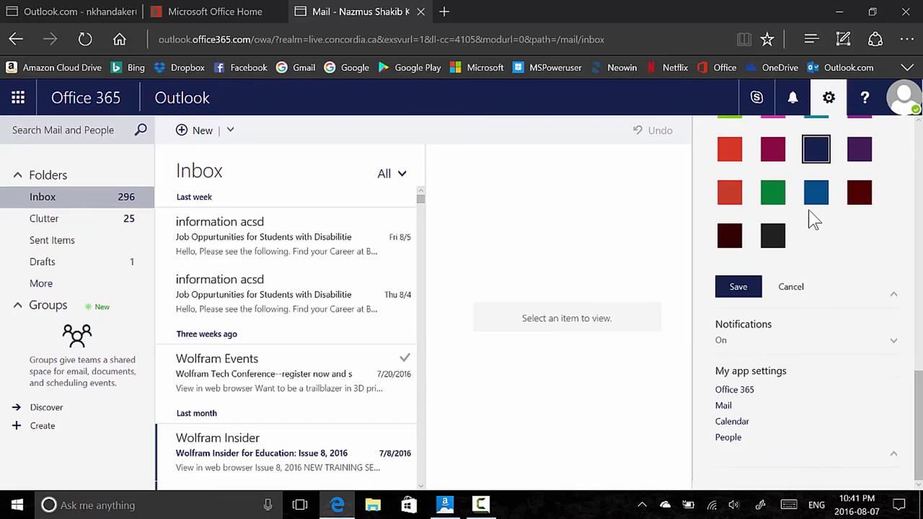
pyautogui.click(791, 308)
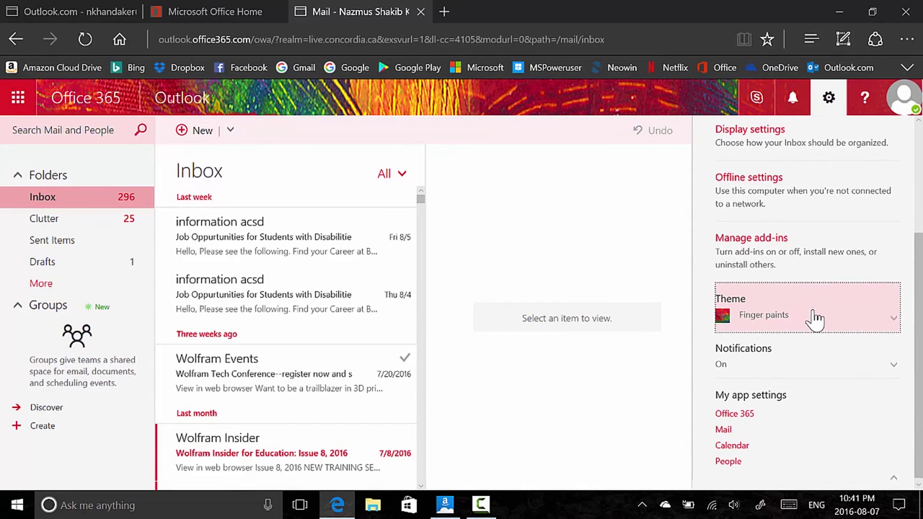
pyautogui.click(815, 320)
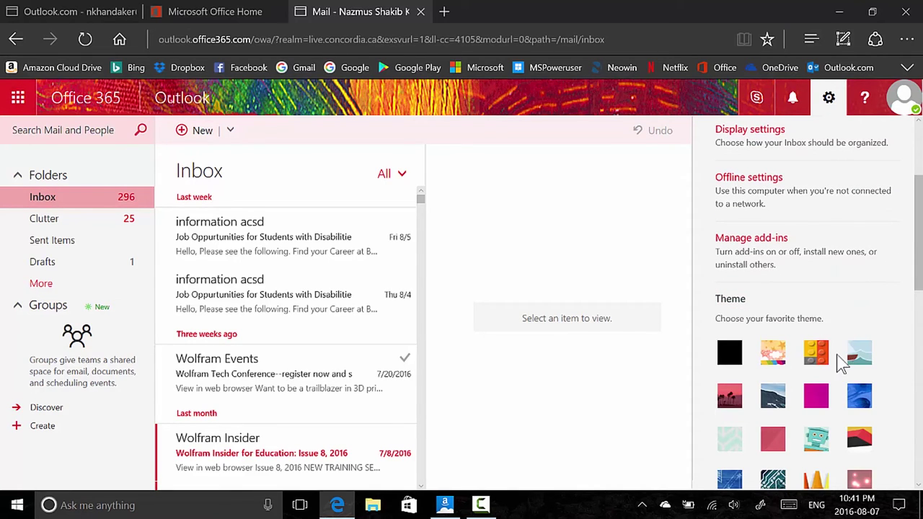
# Try sea-whale, magenta, circuit-board, blueprint, cubes, bricks and boat themes, finishing on orange flowery
pyautogui.click(873, 371)
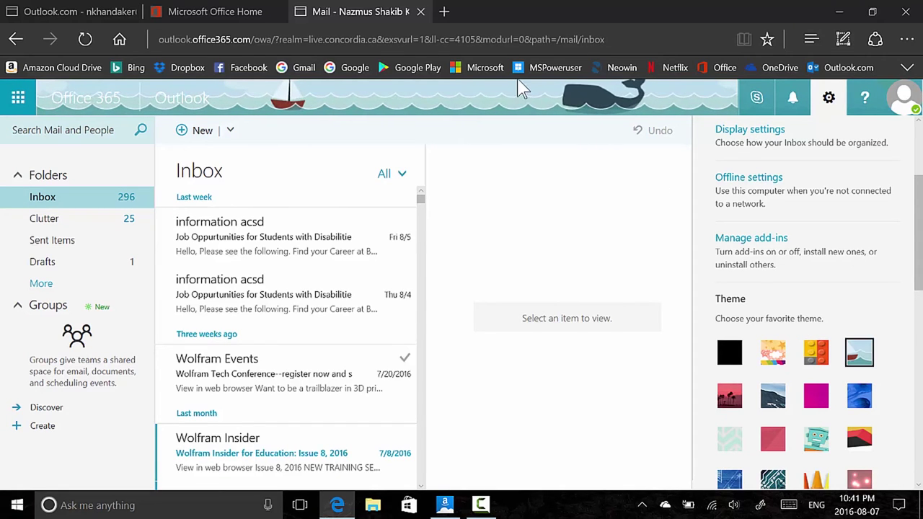
pyautogui.click(814, 405)
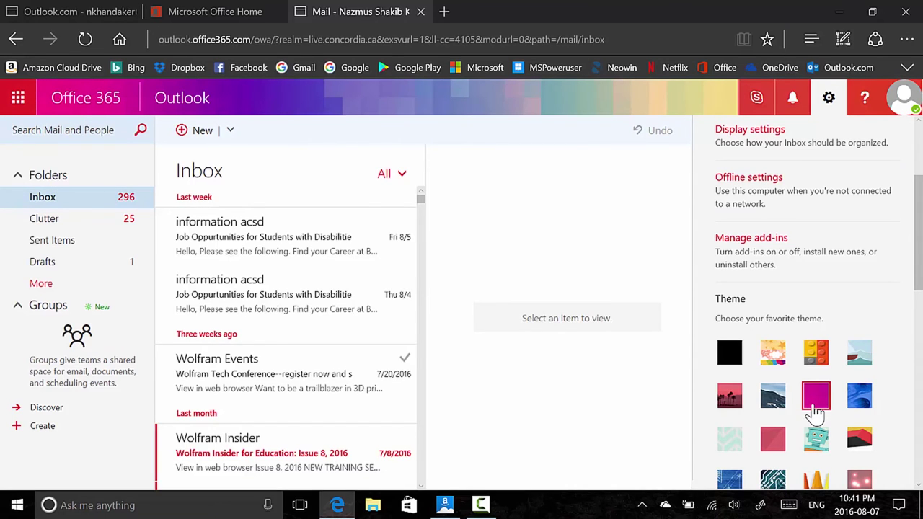
pyautogui.scroll(-2, 815, 411)
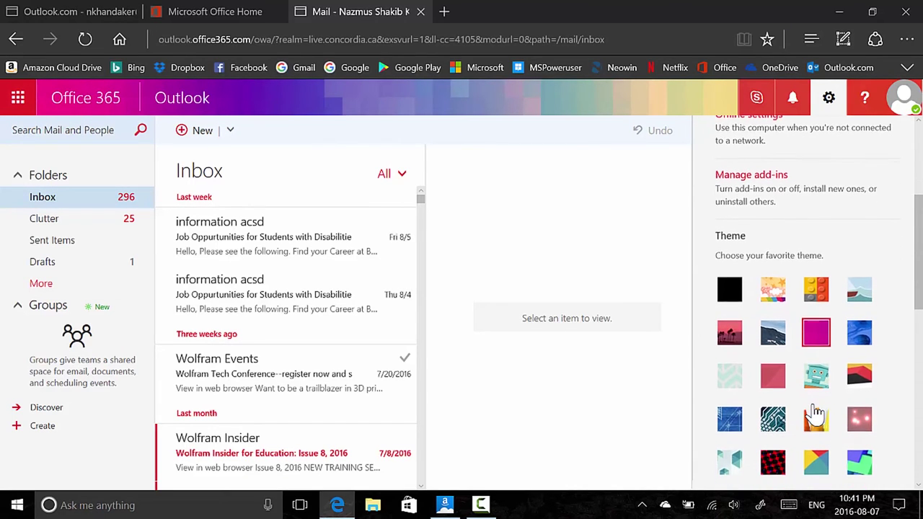
pyautogui.click(771, 418)
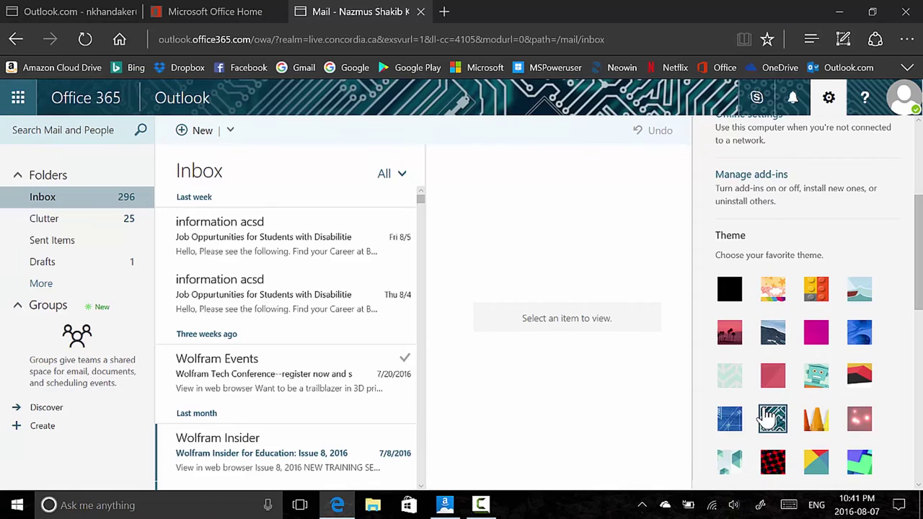
pyautogui.click(720, 425)
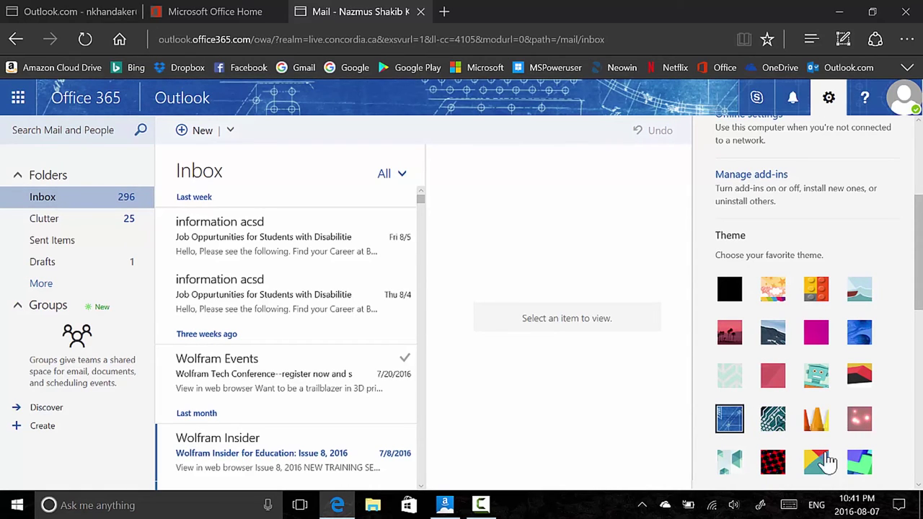
pyautogui.click(853, 470)
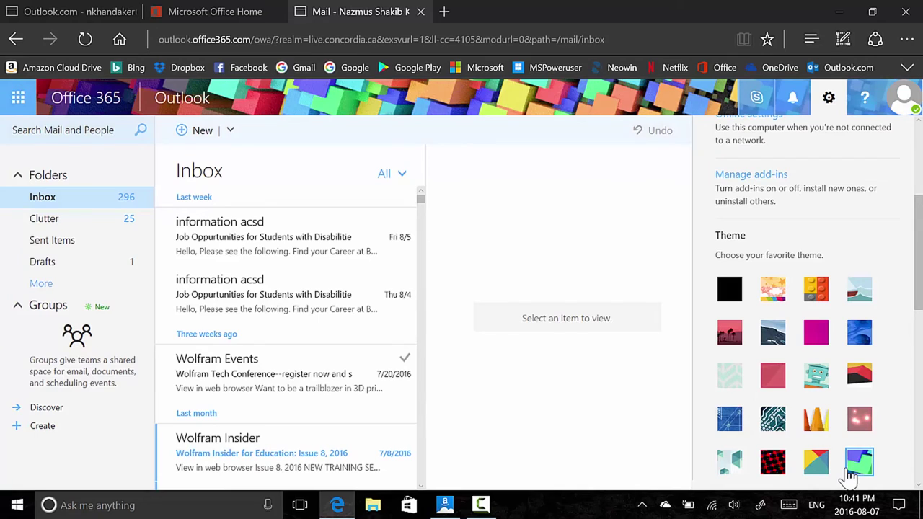
pyautogui.click(826, 304)
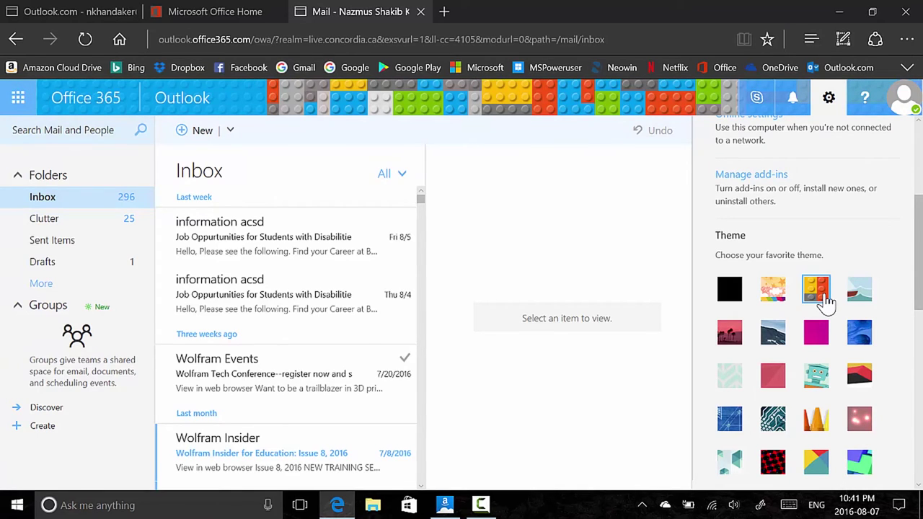
pyautogui.click(858, 298)
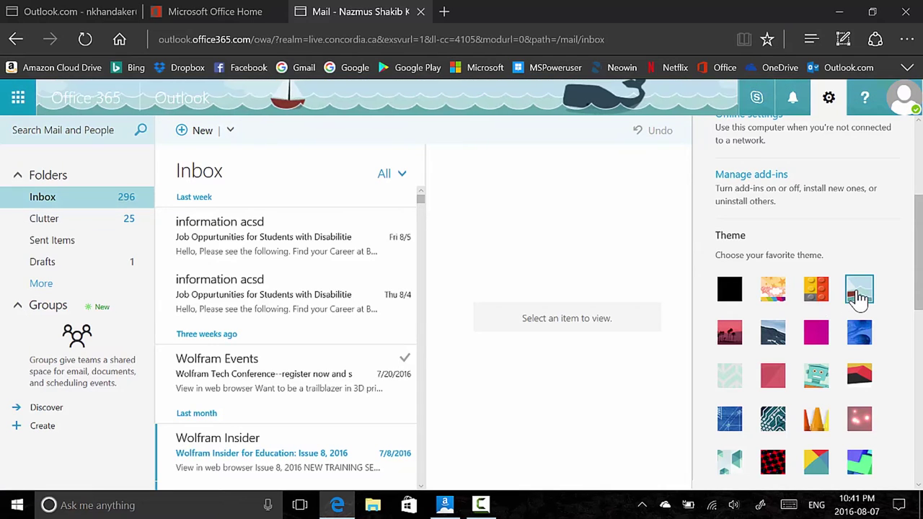
pyautogui.click(777, 289)
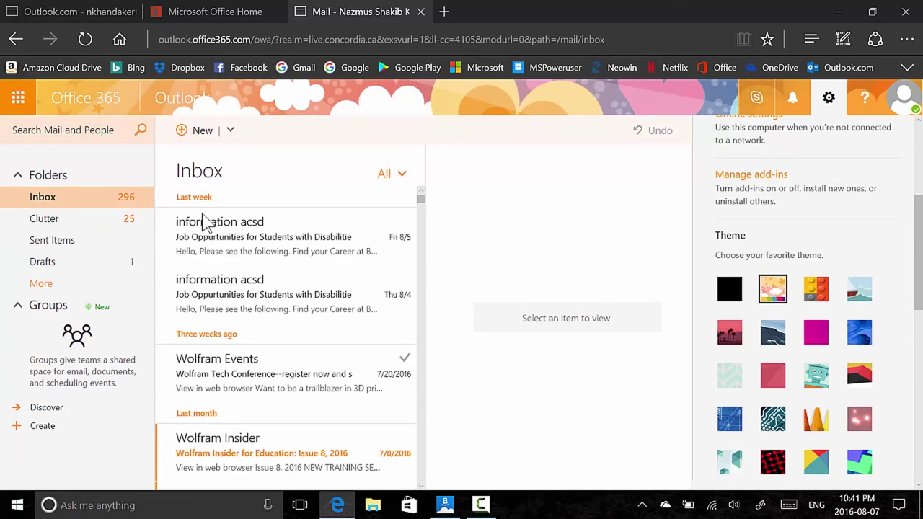
pyautogui.click(398, 180)
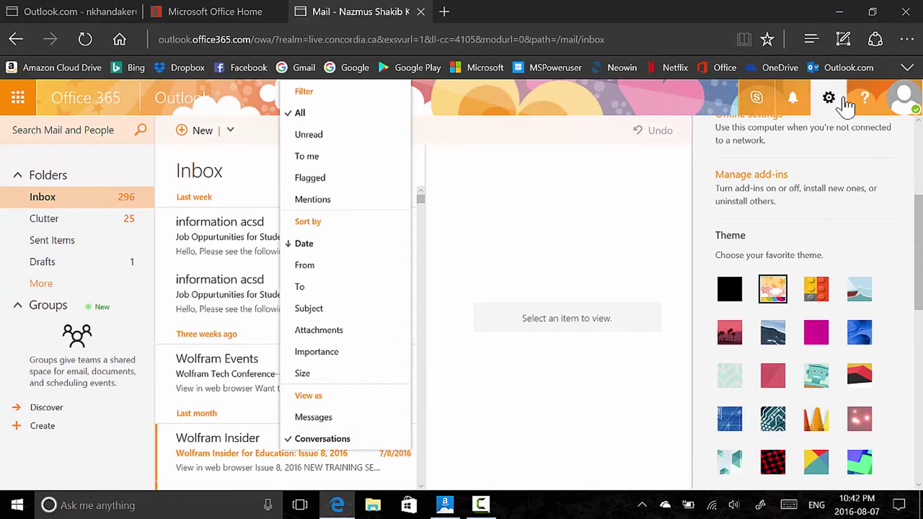
pyautogui.click(791, 242)
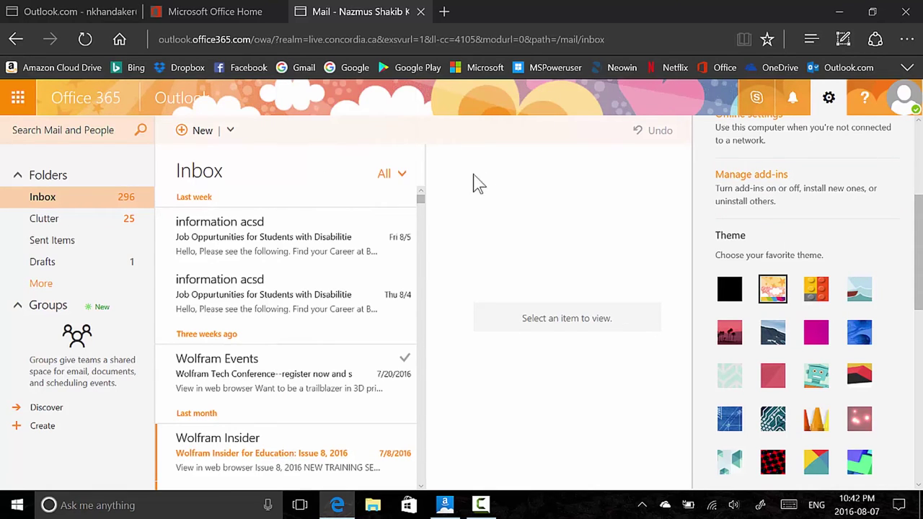
pyautogui.click(72, 12)
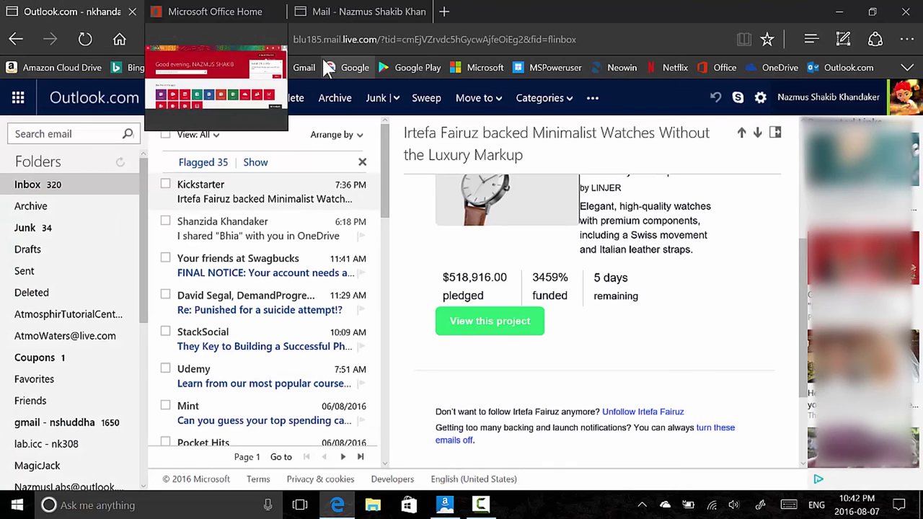
pyautogui.click(333, 137)
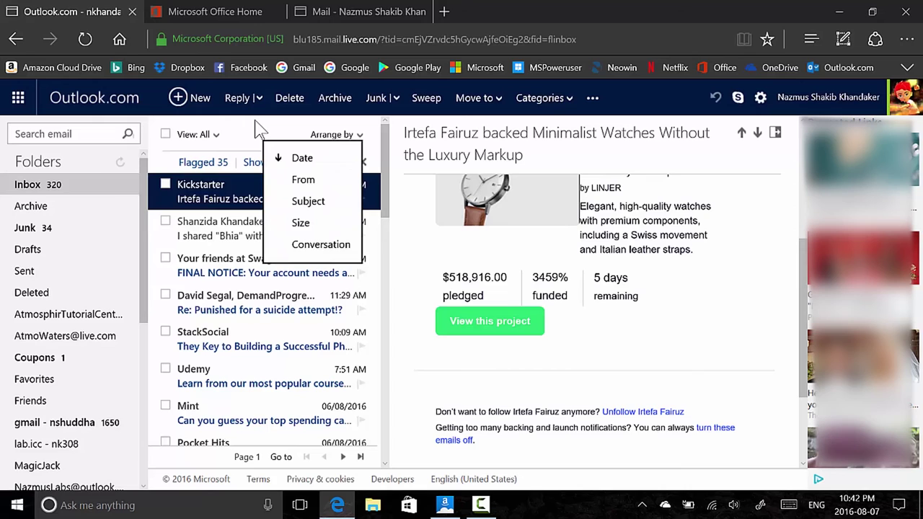
pyautogui.click(324, 12)
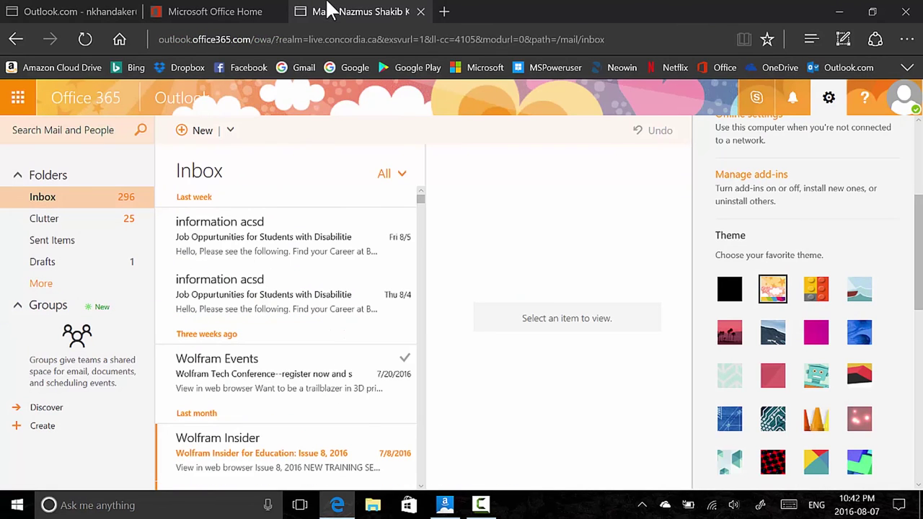
# Preview the green, red colourful, cat-and-village, crimson, pink and lime green themes
pyautogui.scroll(3, 920, 467)
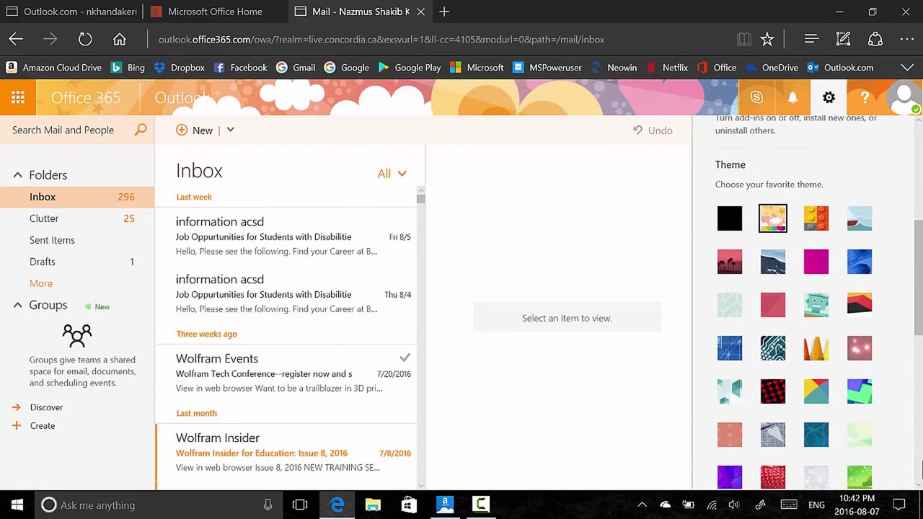
pyautogui.scroll(-8, 820, 397)
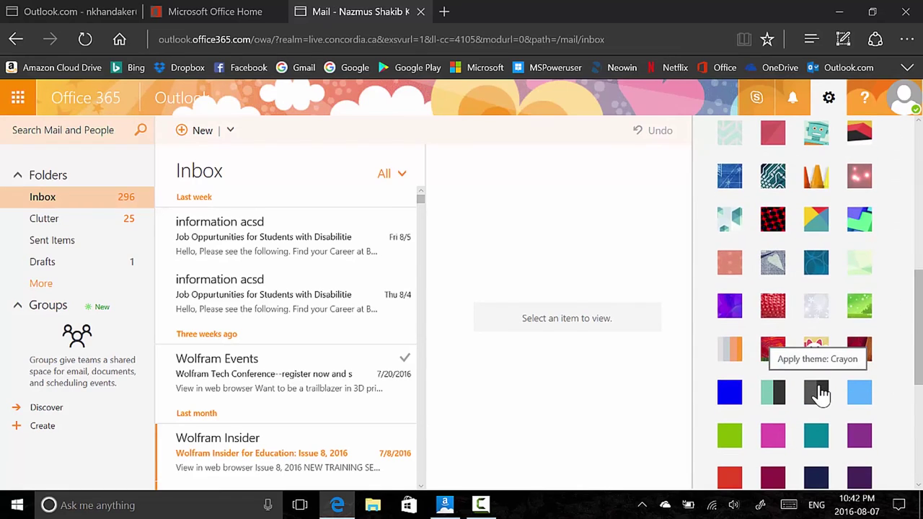
pyautogui.click(860, 308)
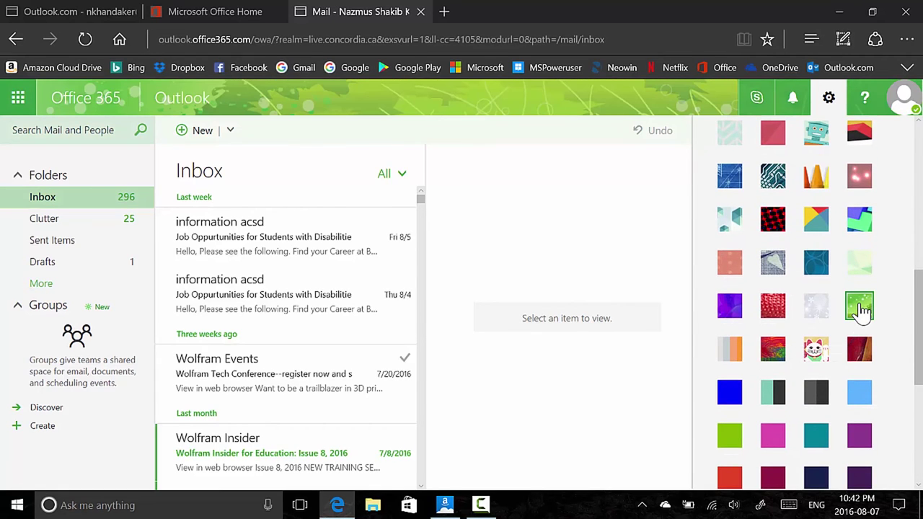
pyautogui.click(773, 352)
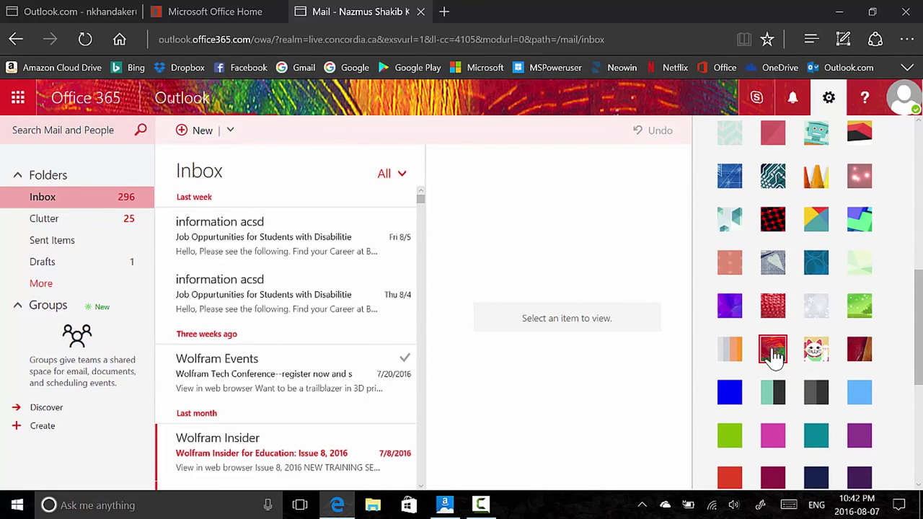
pyautogui.click(813, 353)
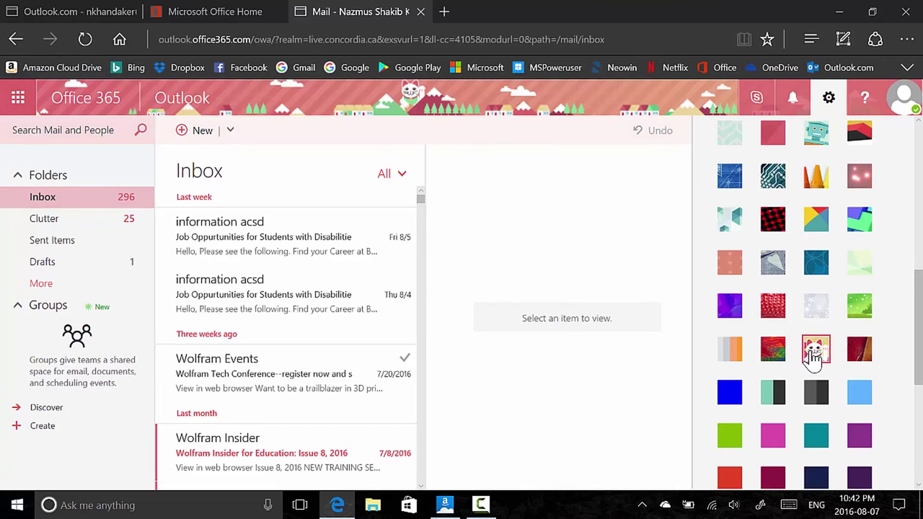
pyautogui.scroll(-1, 813, 359)
pyautogui.click(783, 397)
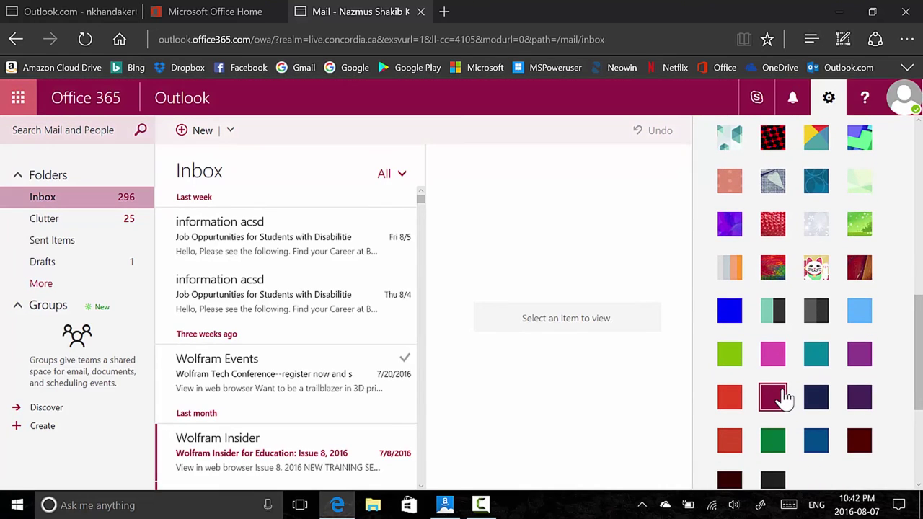
pyautogui.click(764, 353)
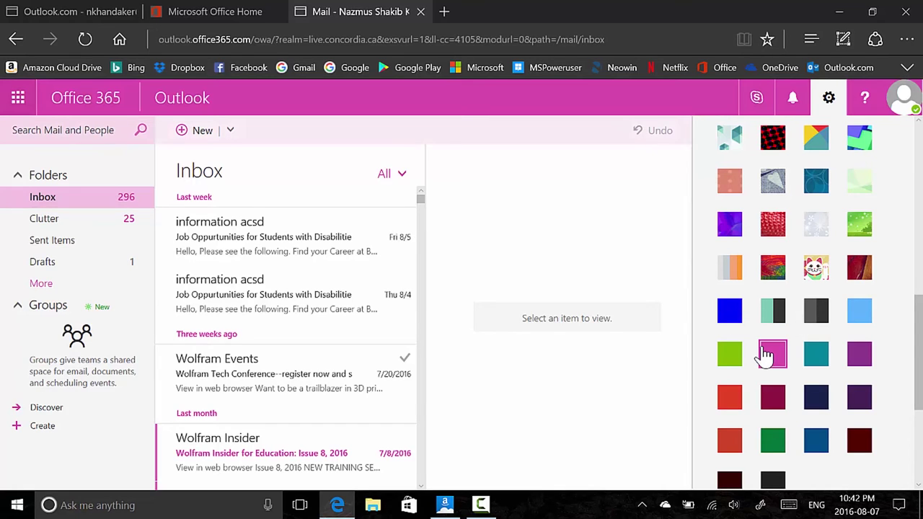
pyautogui.click(729, 354)
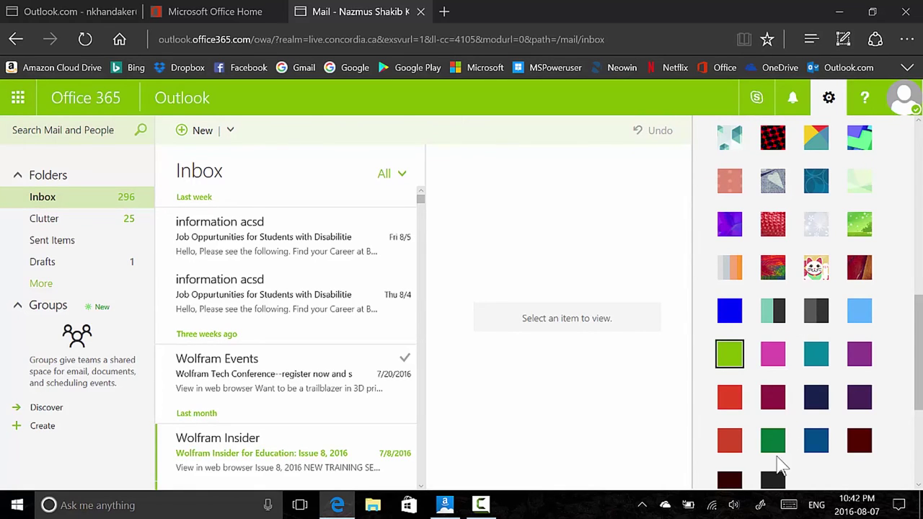
# Preview the black, dark maroon, dark purple and brighter purple themes
pyautogui.click(774, 481)
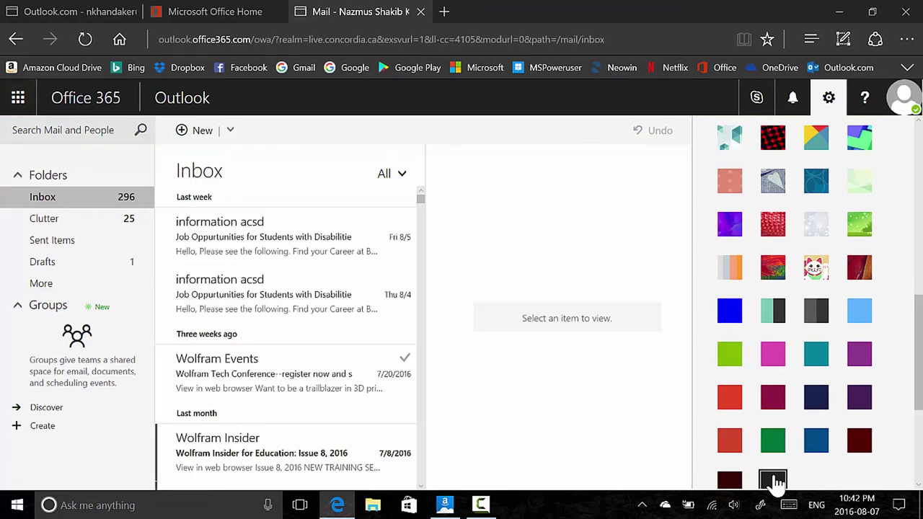
pyautogui.click(860, 441)
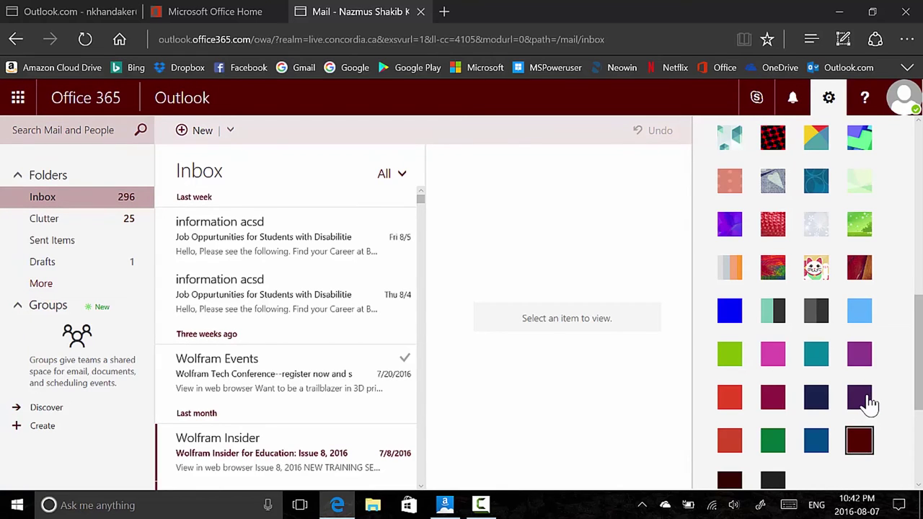
pyautogui.click(861, 401)
pyautogui.click(867, 360)
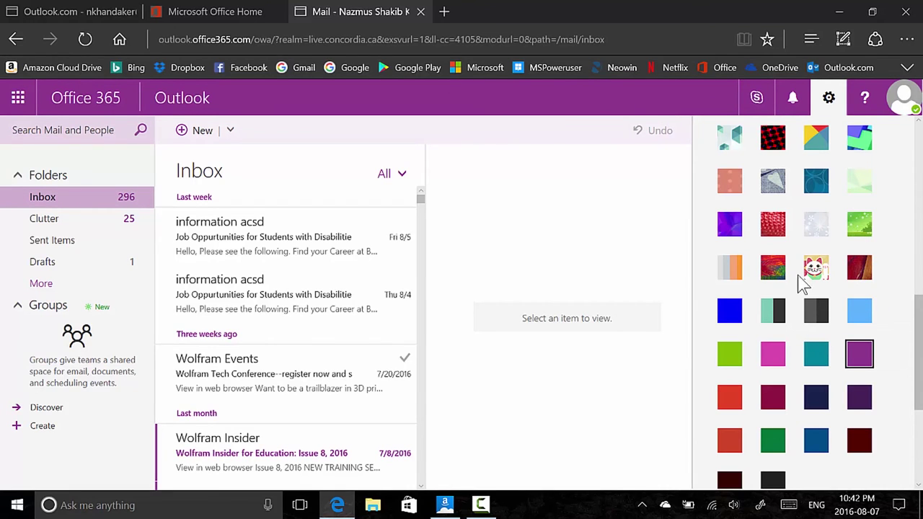
# Apply the colourful red-orange patterned theme and close the Settings pane
pyautogui.scroll(3, 824, 264)
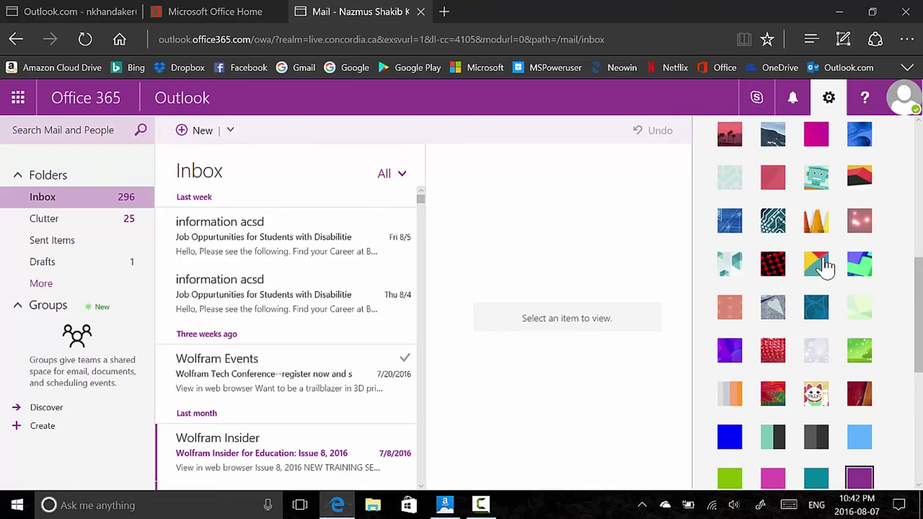
pyautogui.scroll(1, 825, 267)
pyautogui.scroll(-3, 825, 267)
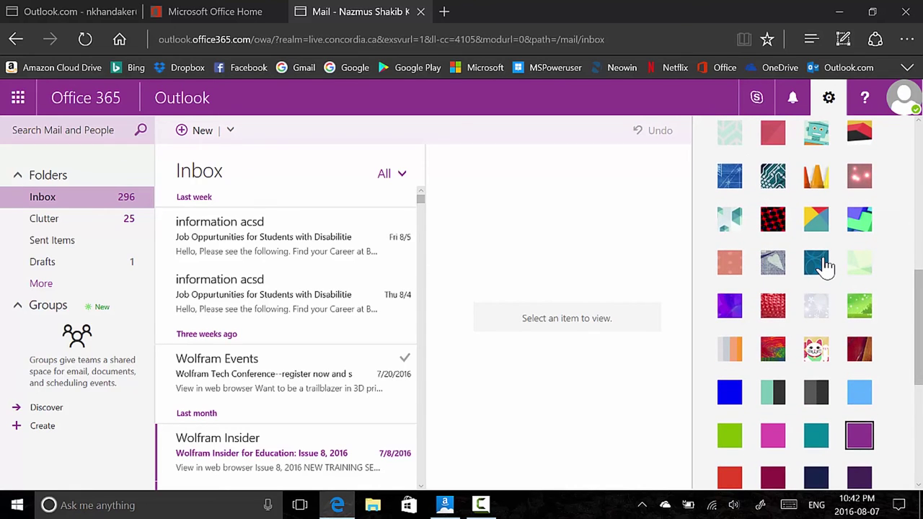
pyautogui.click(824, 265)
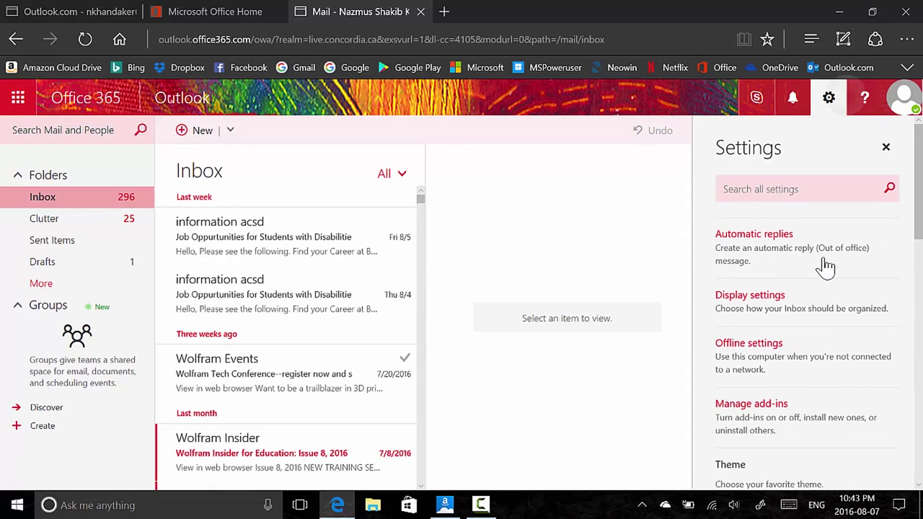
pyautogui.press('Escape')
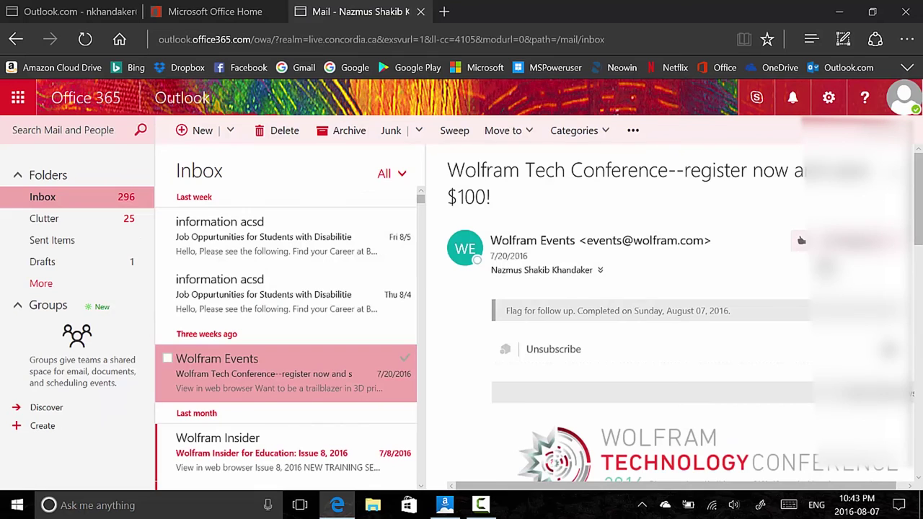
# Open Outlook.com's full Options page from the gear menu, then switch back to Office 365 Mail
pyautogui.hotkey('ctrl', '1')
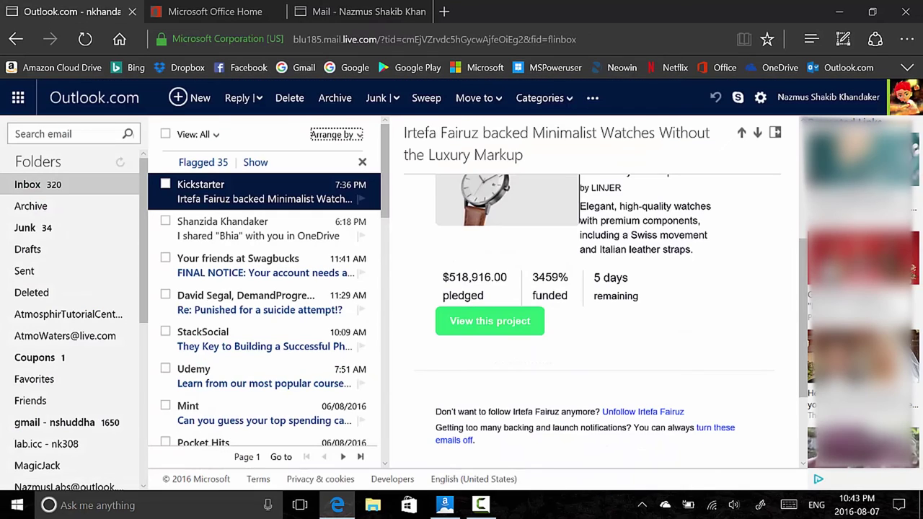
pyautogui.click(760, 97)
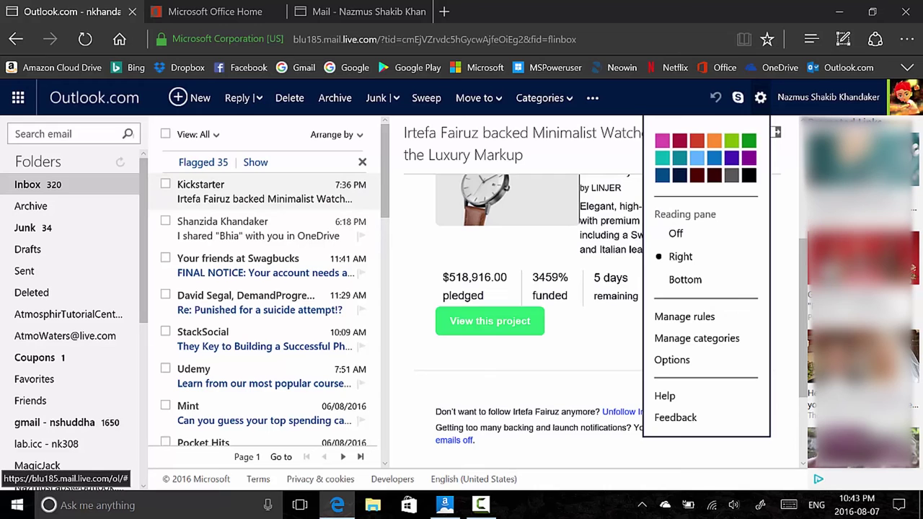
pyautogui.click(671, 360)
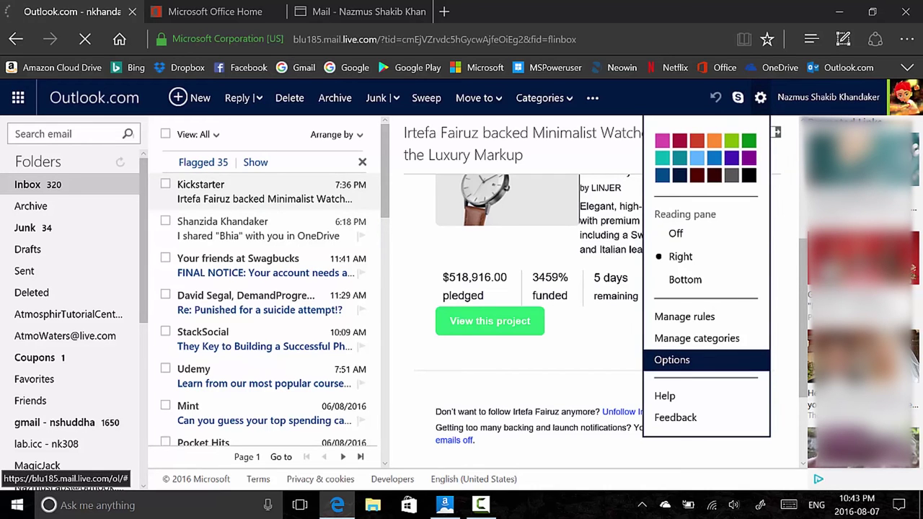
pyautogui.scroll(-3, 823, 268)
pyautogui.scroll(3, 825, 267)
pyautogui.hotkey('ctrl', 'shift', 'Tab')
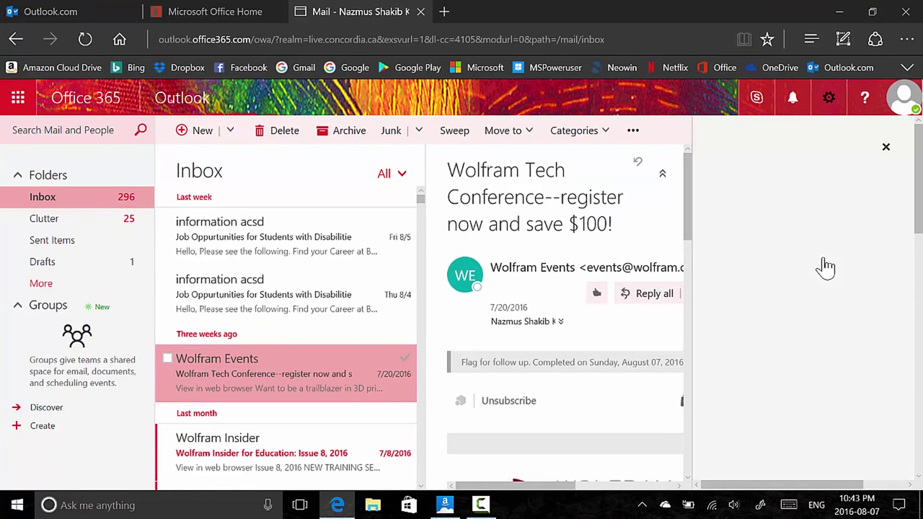
# Open the Offline settings dialog, close and reopen it, leaving offline access turned off
pyautogui.scroll(-10, 826, 267)
pyautogui.scroll(10, 825, 266)
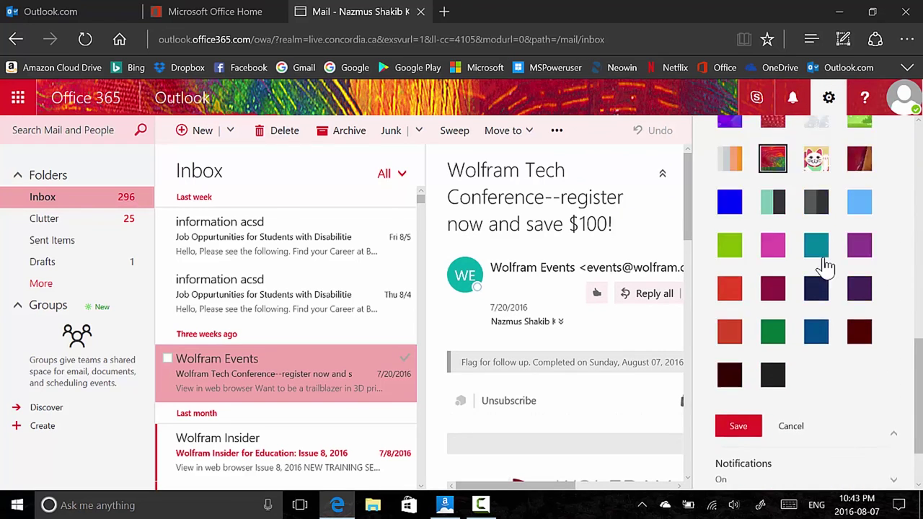
pyautogui.click(822, 353)
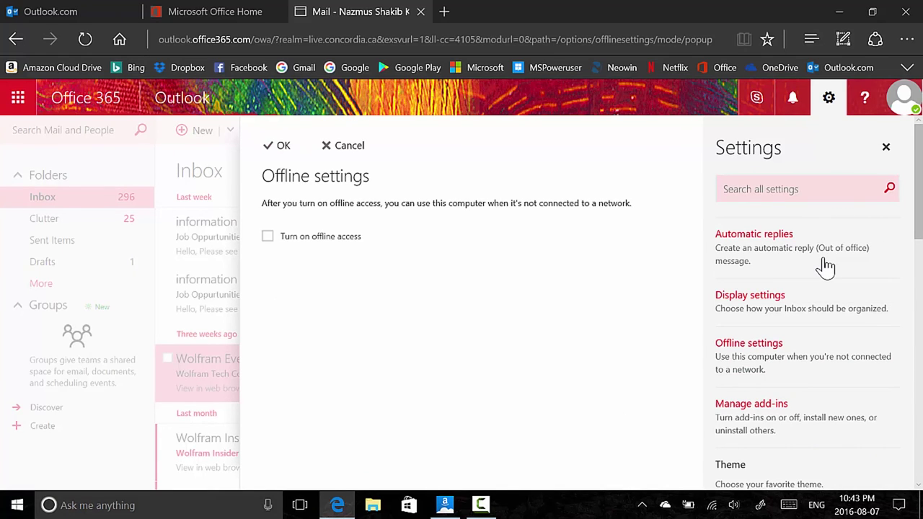
pyautogui.press('Escape')
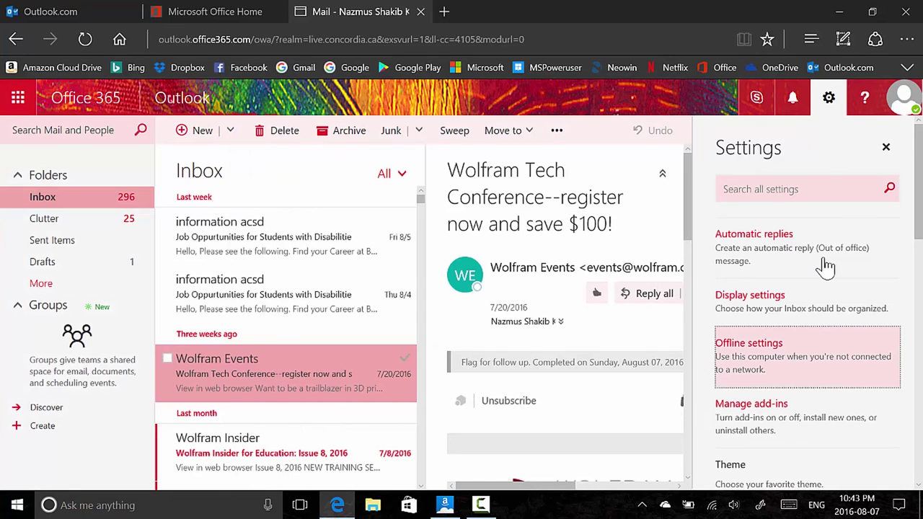
pyautogui.press('Return')
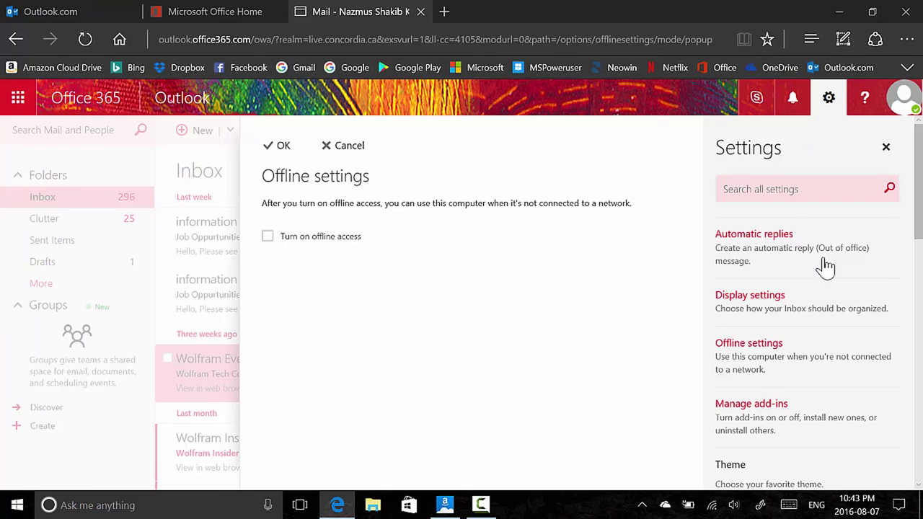
pyautogui.click(825, 267)
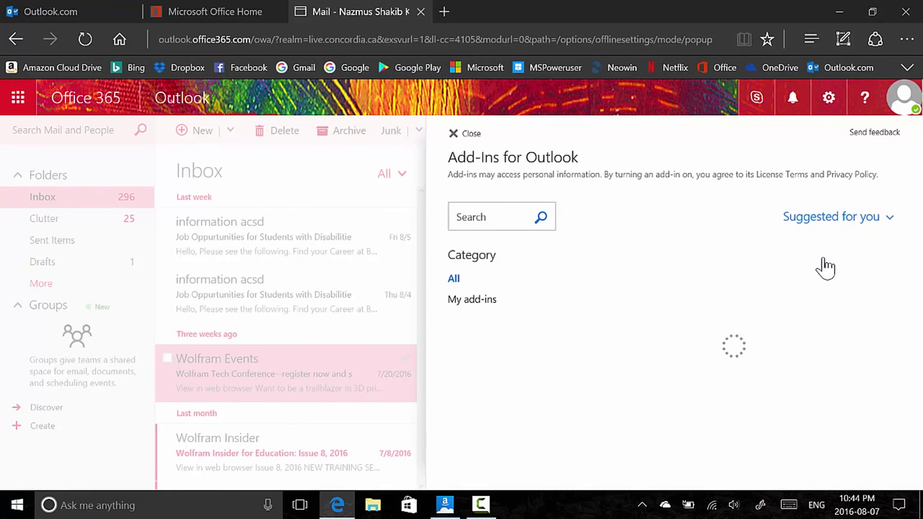
# Scroll through the Suggested for you add-ins, leaving all off, and close the Add-Ins page
pyautogui.scroll(-10, 825, 267)
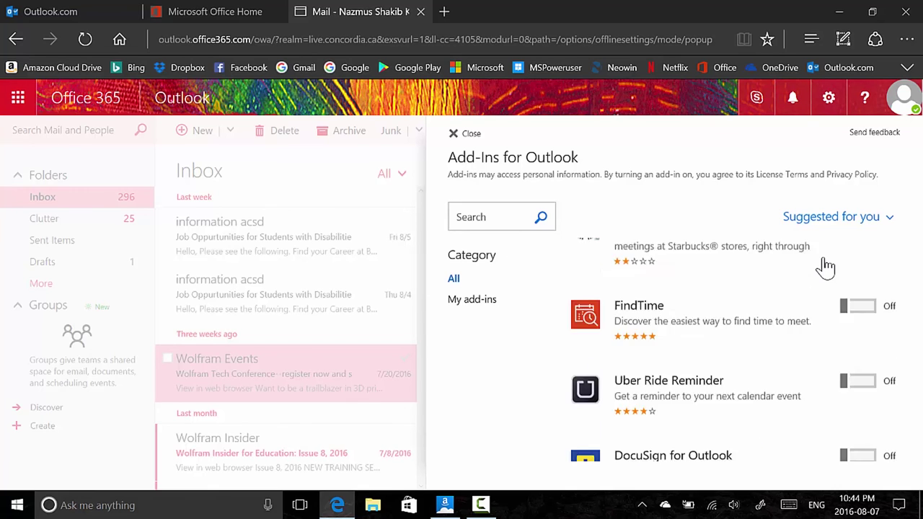
pyautogui.scroll(10, 826, 267)
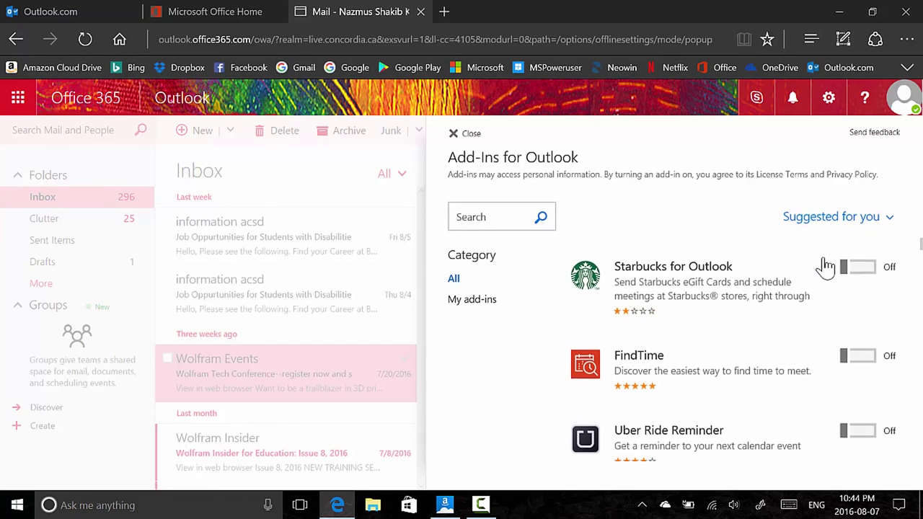
pyautogui.scroll(-2, 825, 267)
pyautogui.scroll(1, 825, 267)
pyautogui.scroll(-1, 826, 267)
pyautogui.scroll(-2, 825, 267)
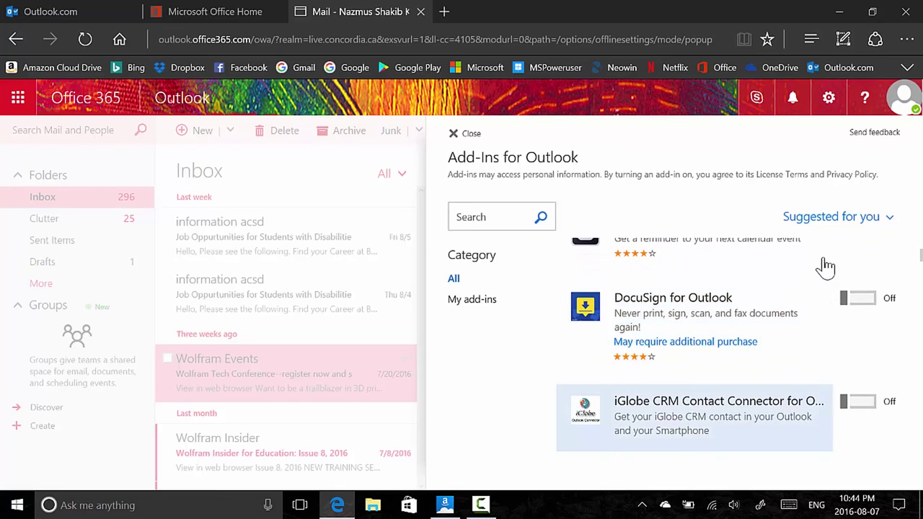
pyautogui.scroll(-2, 826, 267)
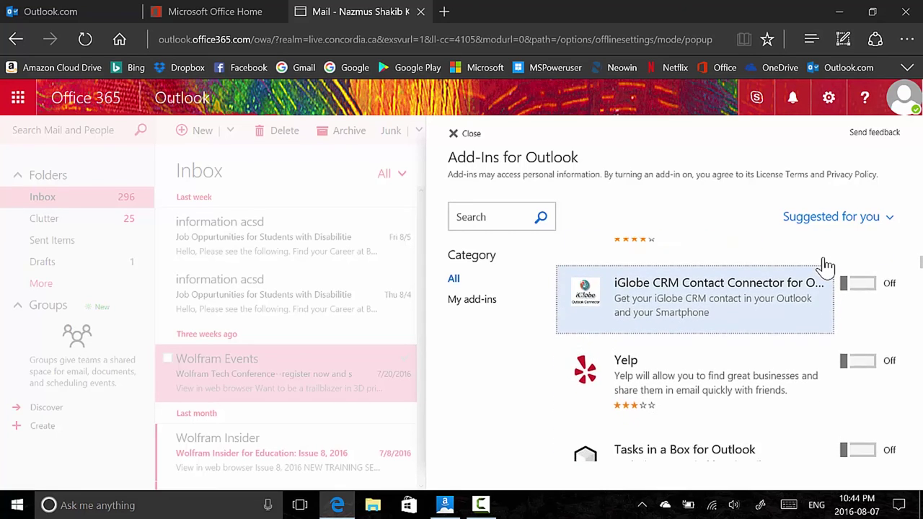
pyautogui.scroll(-2, 826, 267)
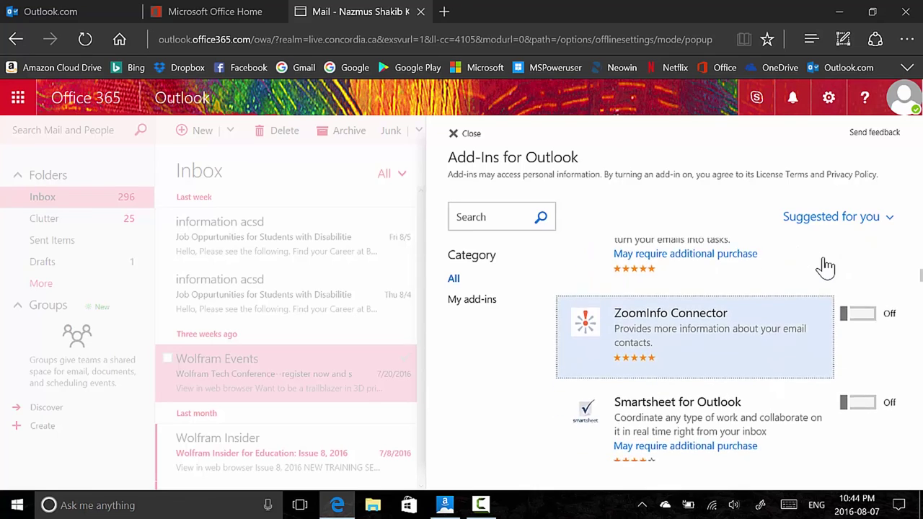
pyautogui.scroll(3, 825, 267)
pyautogui.scroll(-3, 826, 267)
pyautogui.scroll(1, 825, 267)
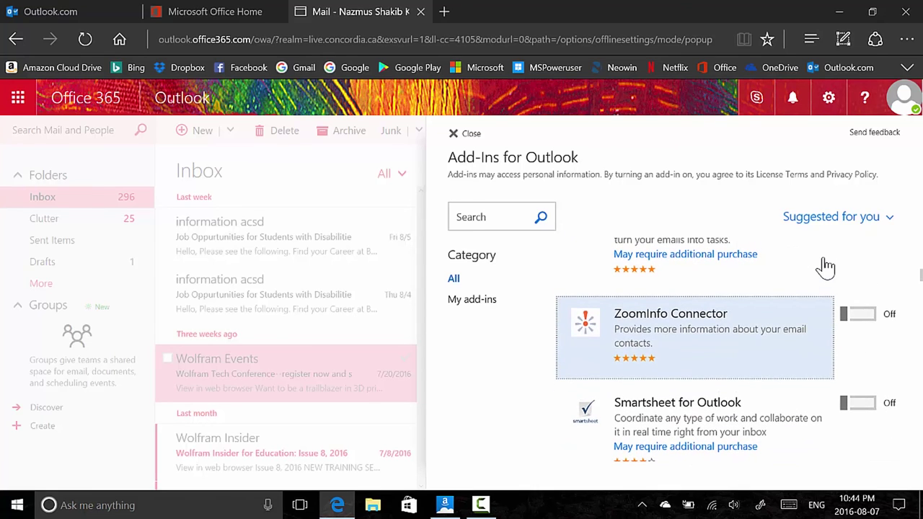
pyautogui.scroll(-3, 825, 267)
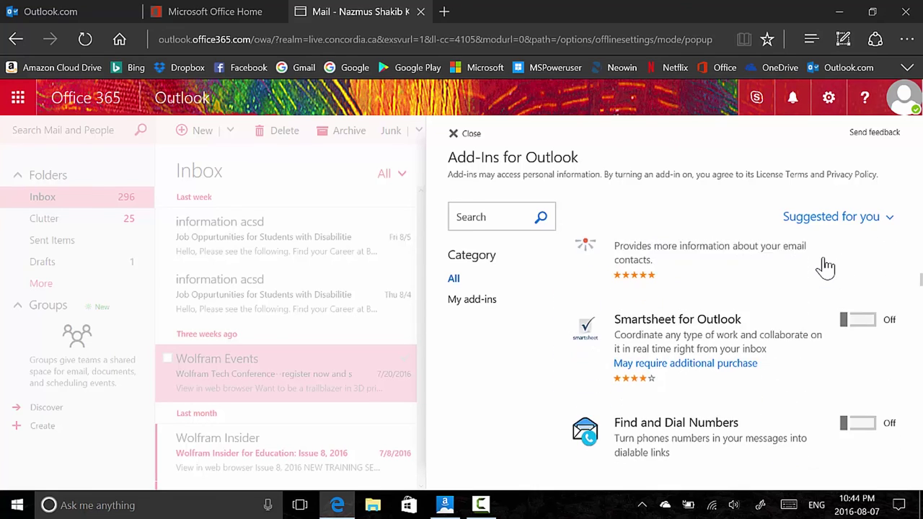
pyautogui.scroll(-5, 825, 267)
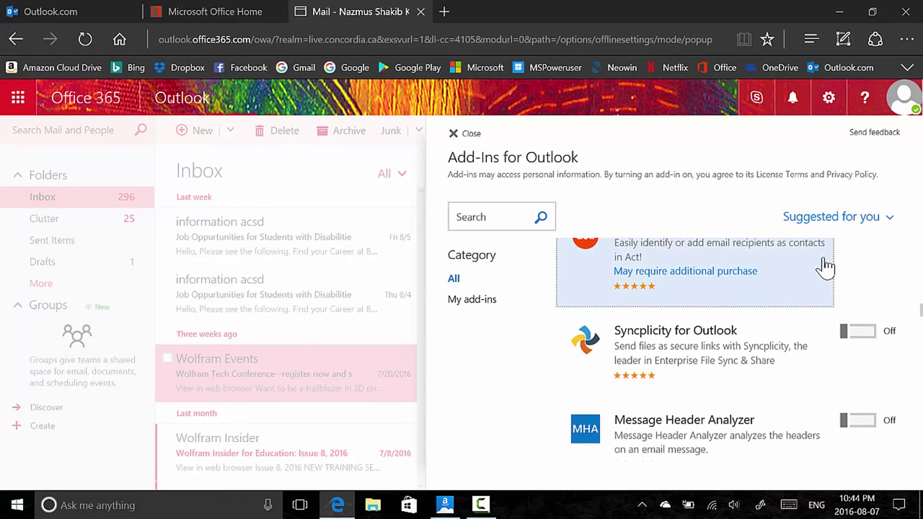
pyautogui.scroll(10, 825, 266)
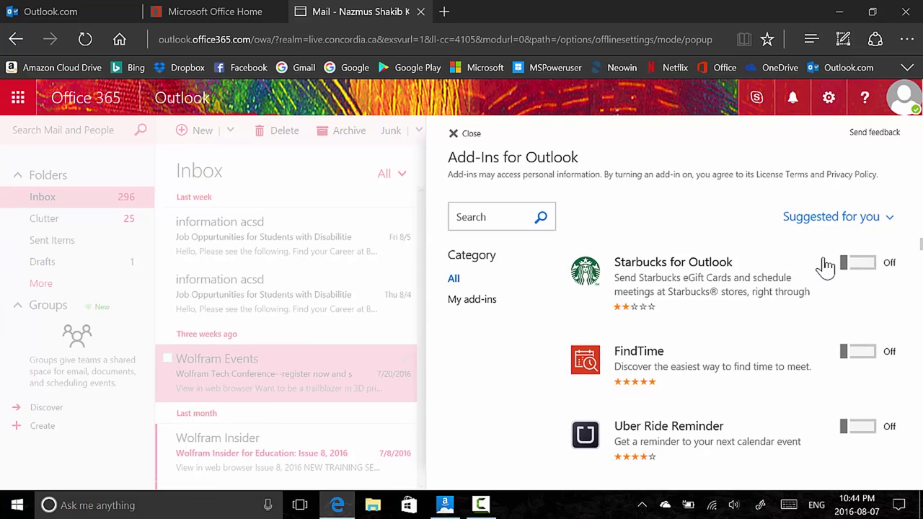
pyautogui.press('Escape')
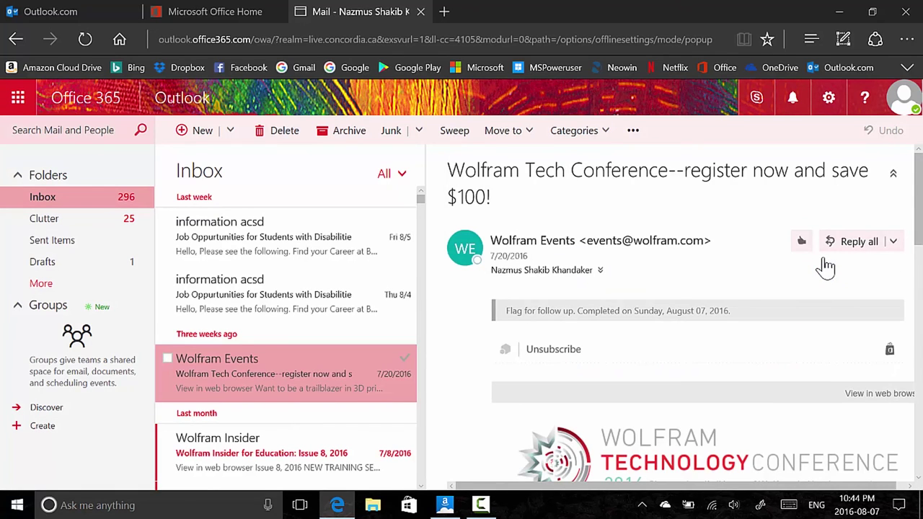
# Open Office 365 Calendar, People and Tasks from the Office home page in separate tabs
pyautogui.hotkey('ctrl', 'shift', 'Tab')
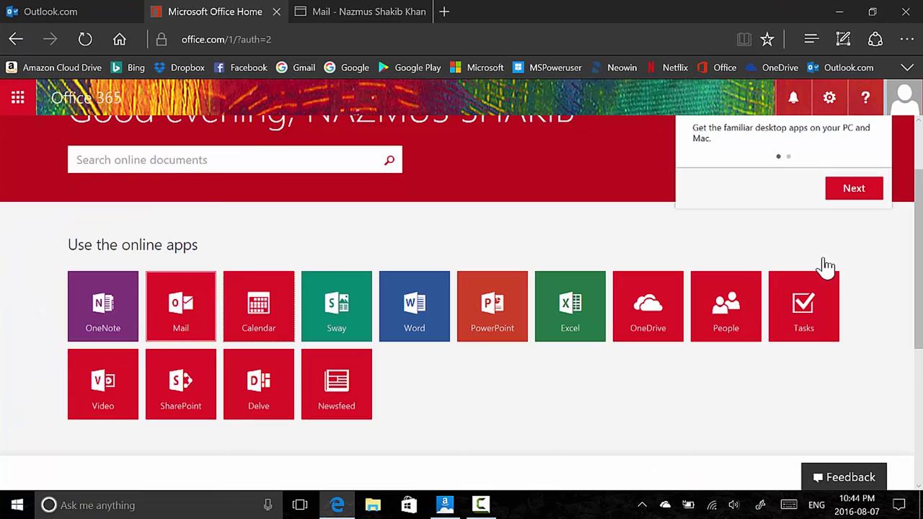
pyautogui.hotkey('ctrl', 't')
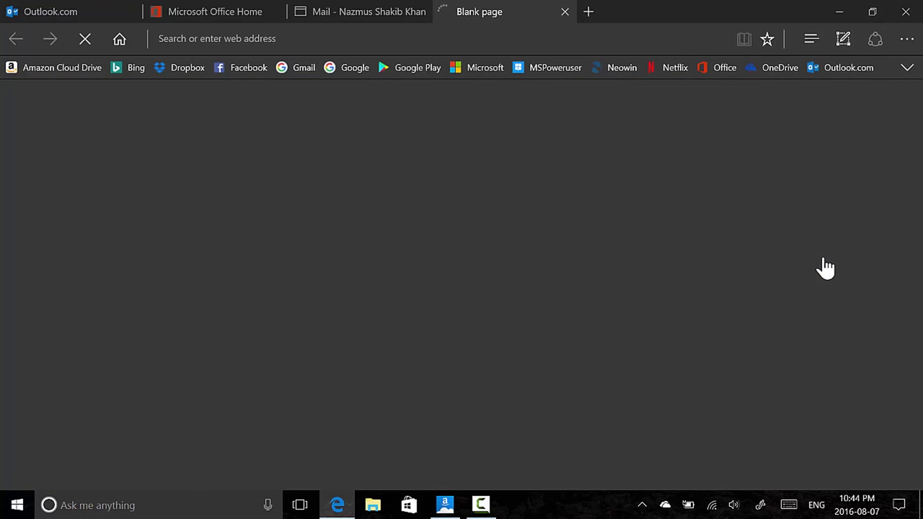
pyautogui.hotkey('ctrl', '2')
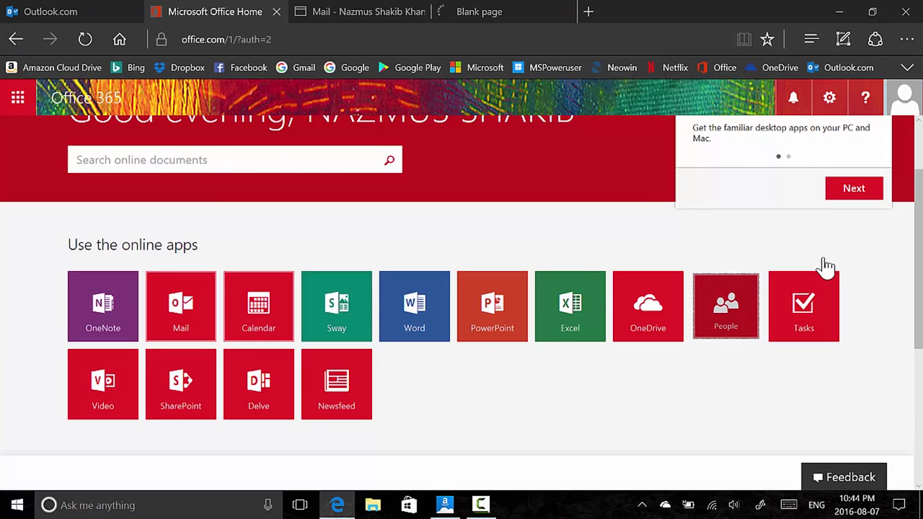
pyautogui.hotkey('ctrl', 't')
pyautogui.hotkey('ctrl', '2')
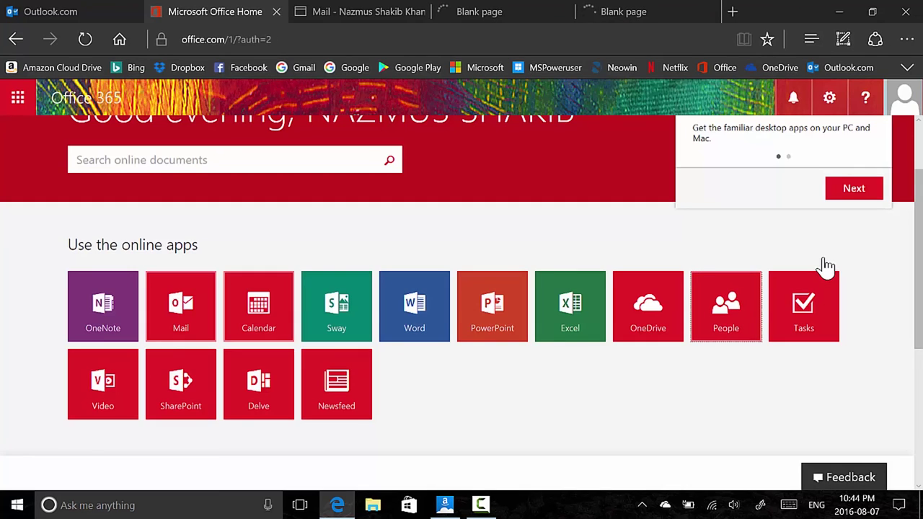
pyautogui.hotkey('ctrl', 't')
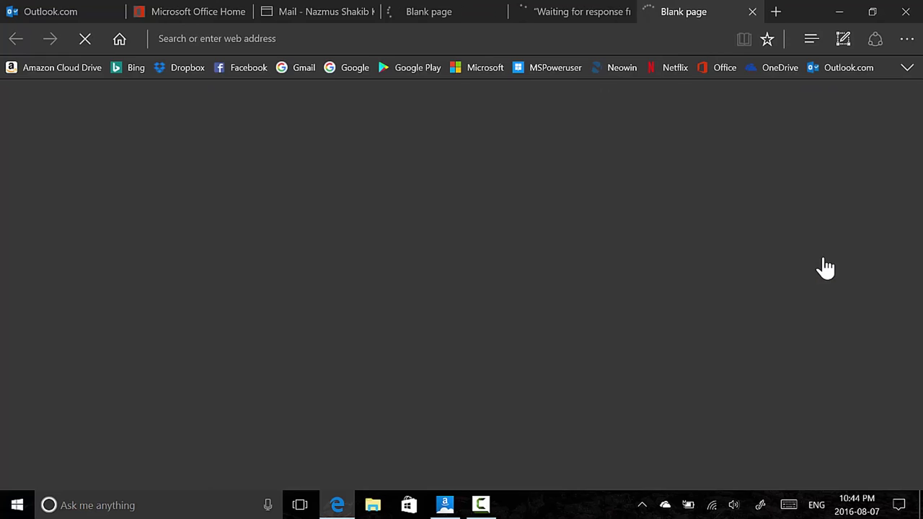
pyautogui.hotkey('ctrl', '4')
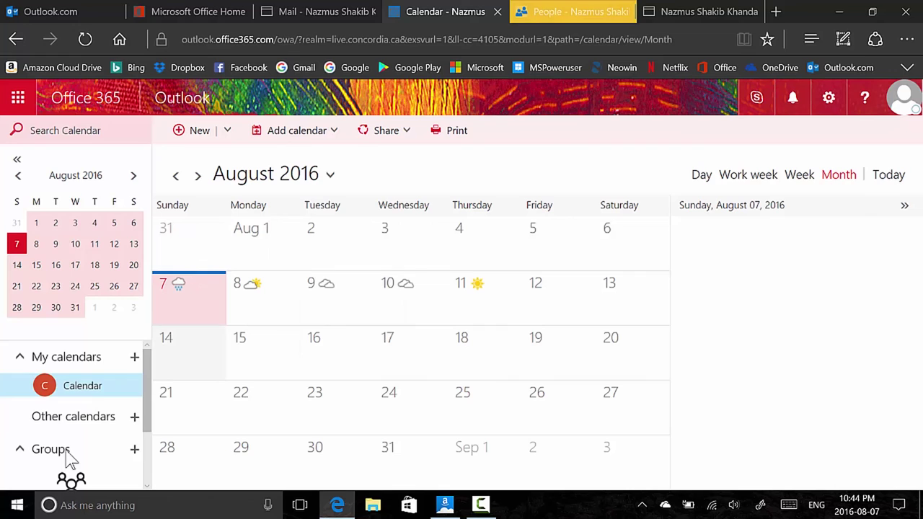
# View the Office 365 People and Tasks pages, then return to the Outlook.com mailbox
pyautogui.click(572, 17)
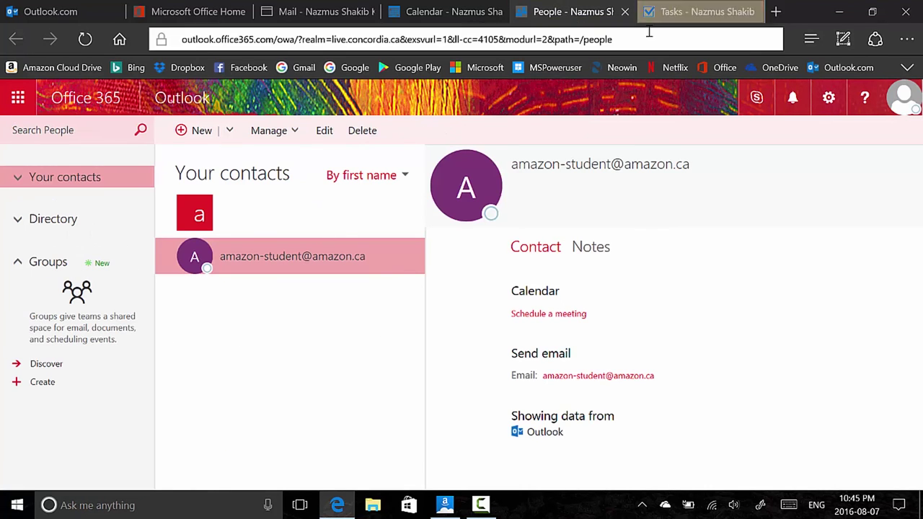
pyautogui.click(657, 8)
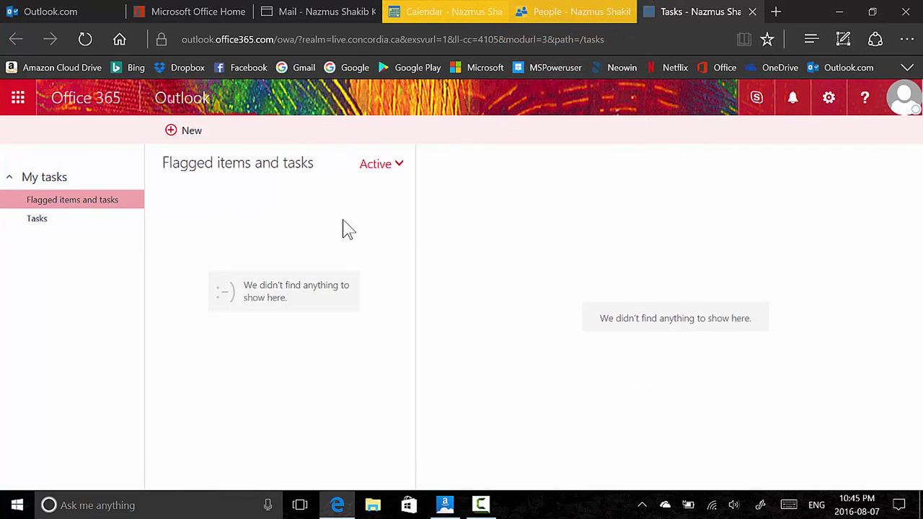
pyautogui.click(83, 8)
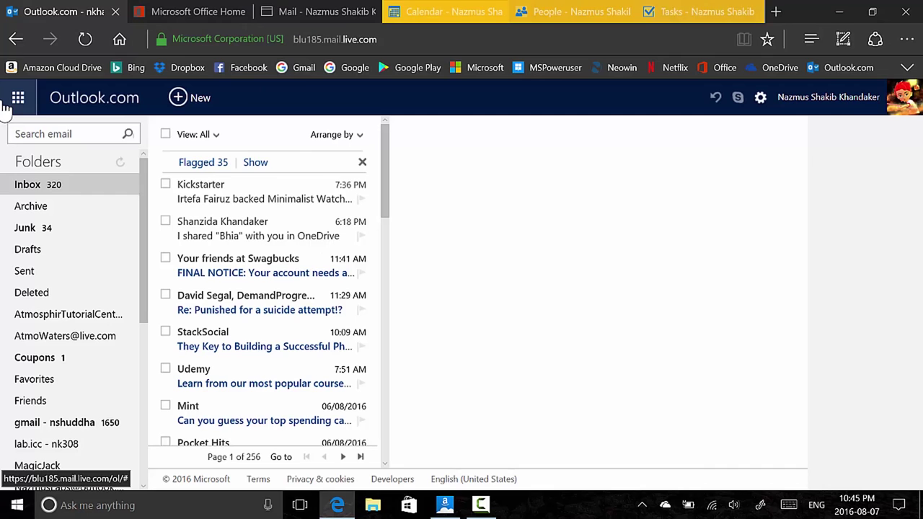
# Open Outlook.com's app launcher and compare it with the Office 365 home and Mail tabs
pyautogui.click(19, 100)
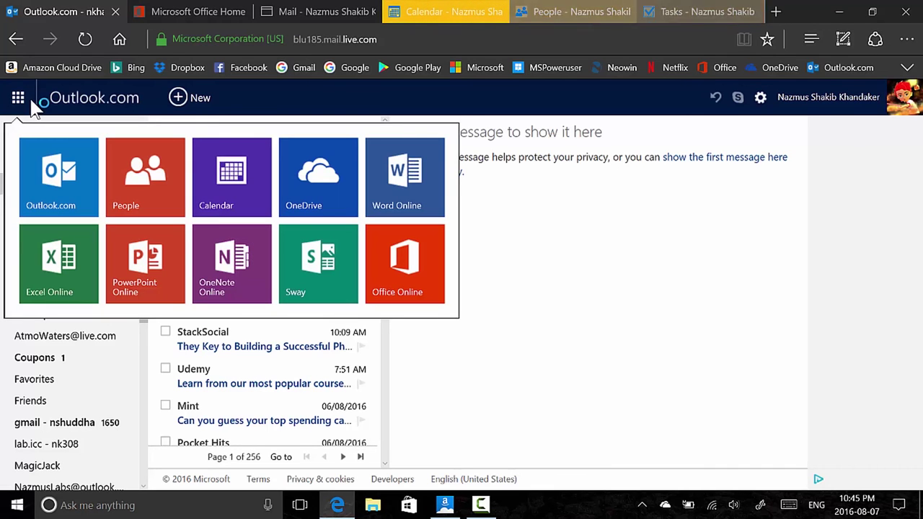
pyautogui.click(216, 11)
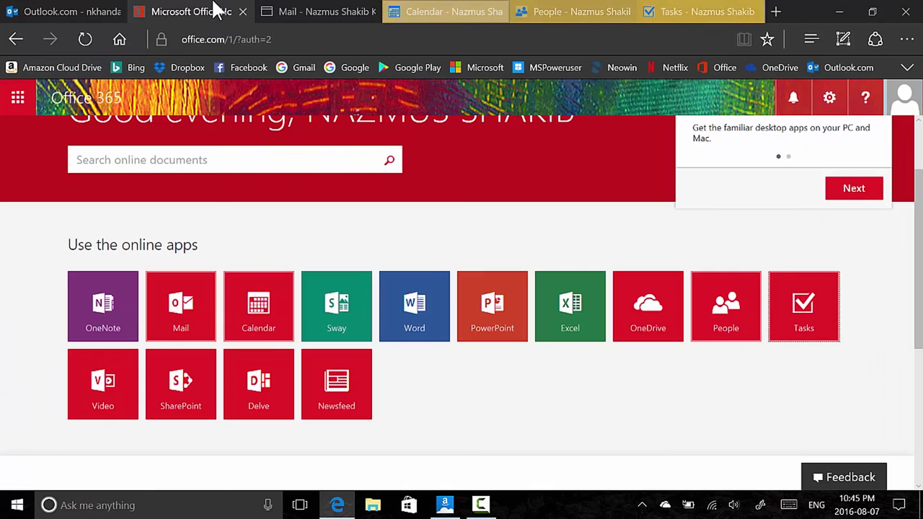
pyautogui.click(344, 11)
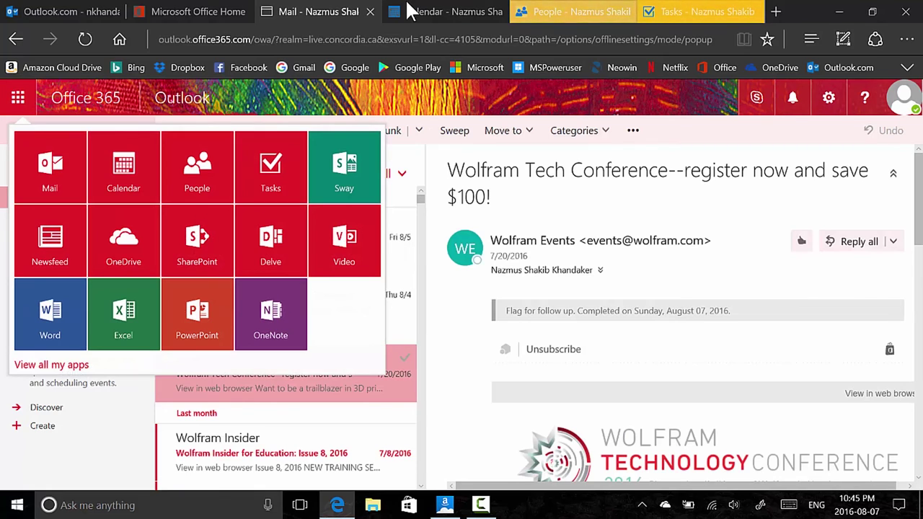
pyautogui.hotkey('ctrl', '1')
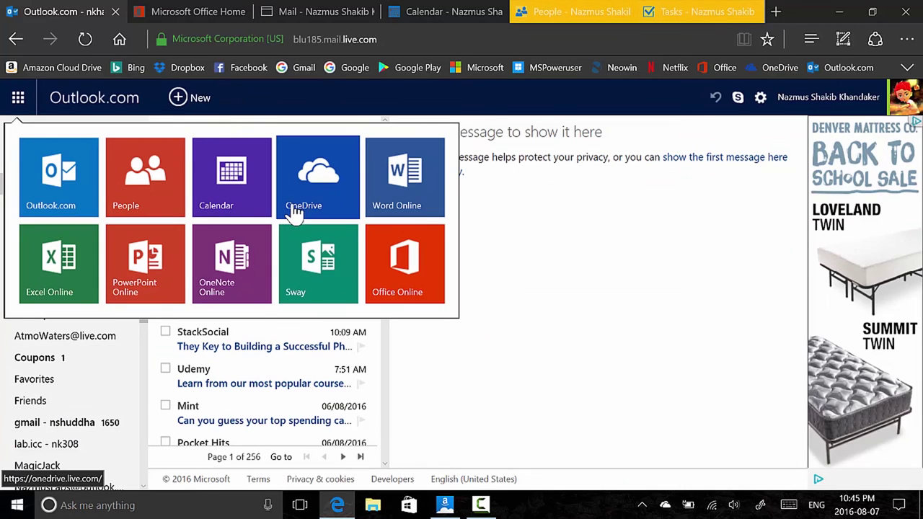
# Close the Office 365 People and Tasks tabs and launch Outlook.com People in a new tab
pyautogui.click(603, 14)
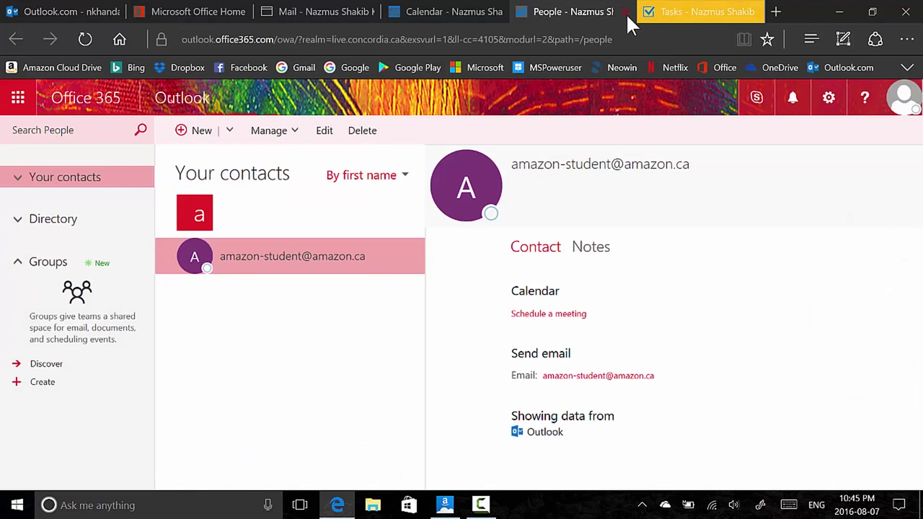
pyautogui.click(626, 17)
pyautogui.click(626, 13)
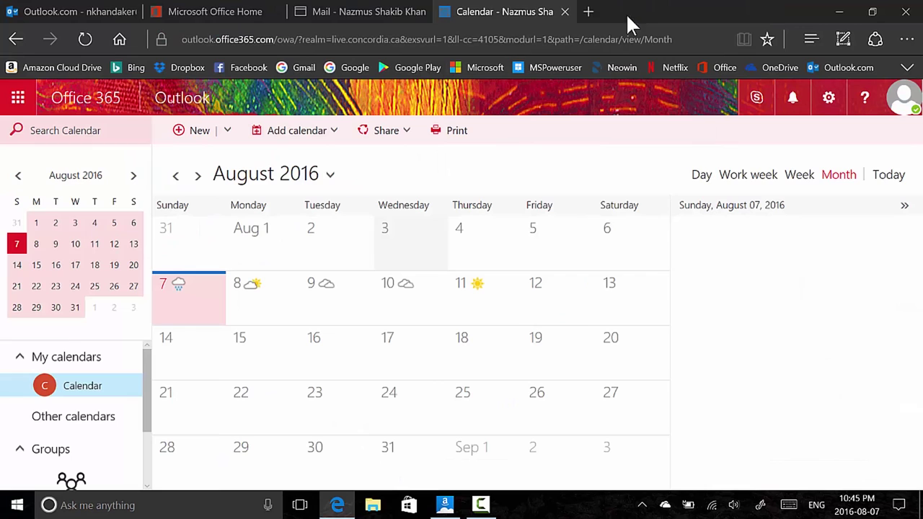
pyautogui.click(100, 8)
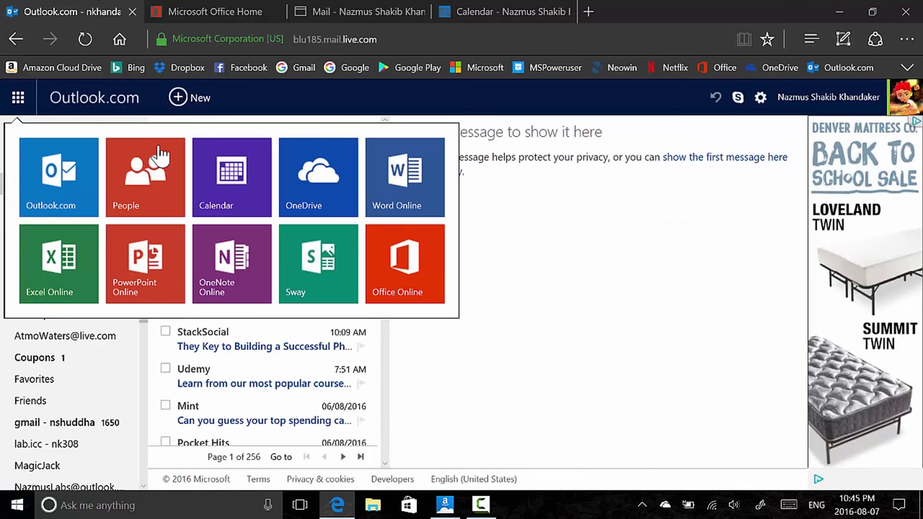
pyautogui.click(147, 173)
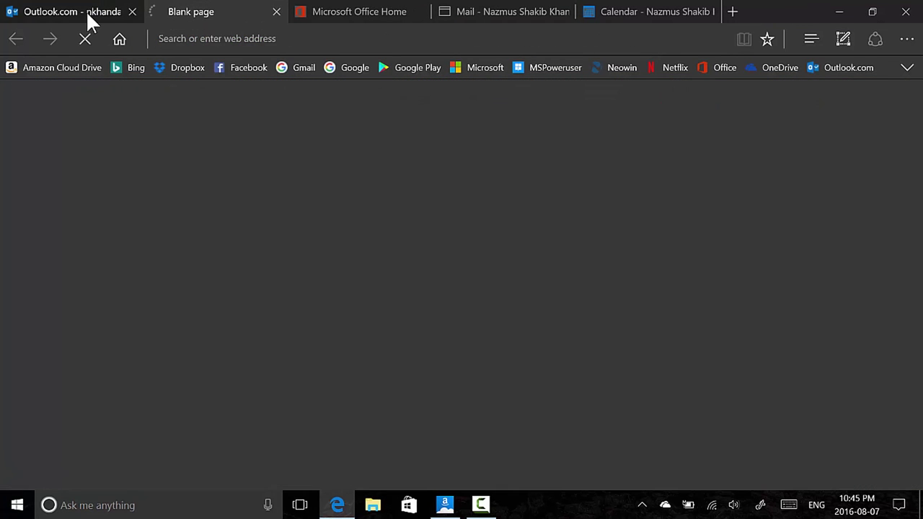
# Open the Outlook.com Calendar app and switch its view to Month
pyautogui.click(86, 10)
pyautogui.click(233, 163)
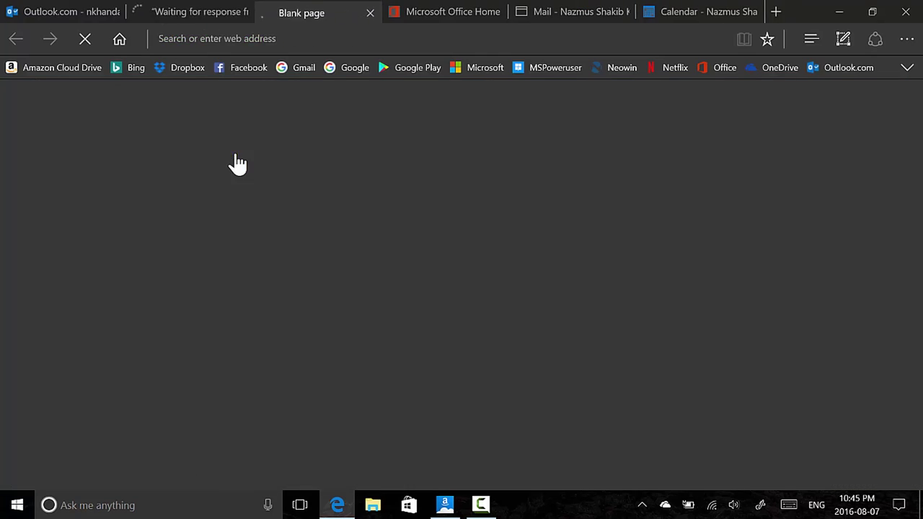
pyautogui.moveTo(209, 10)
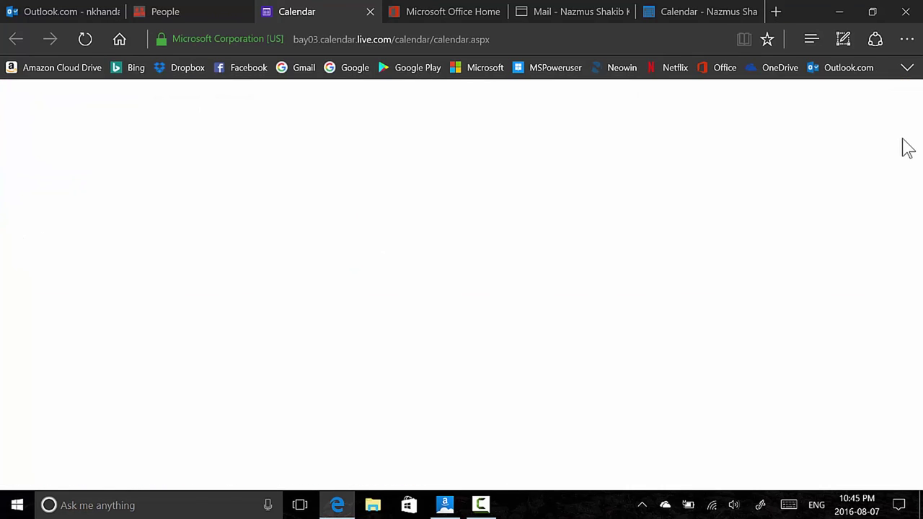
pyautogui.click(904, 141)
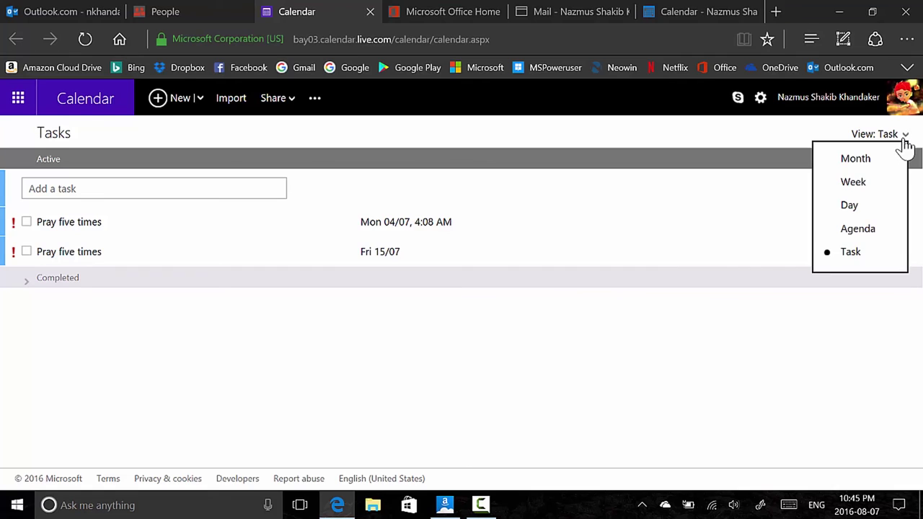
pyautogui.click(880, 159)
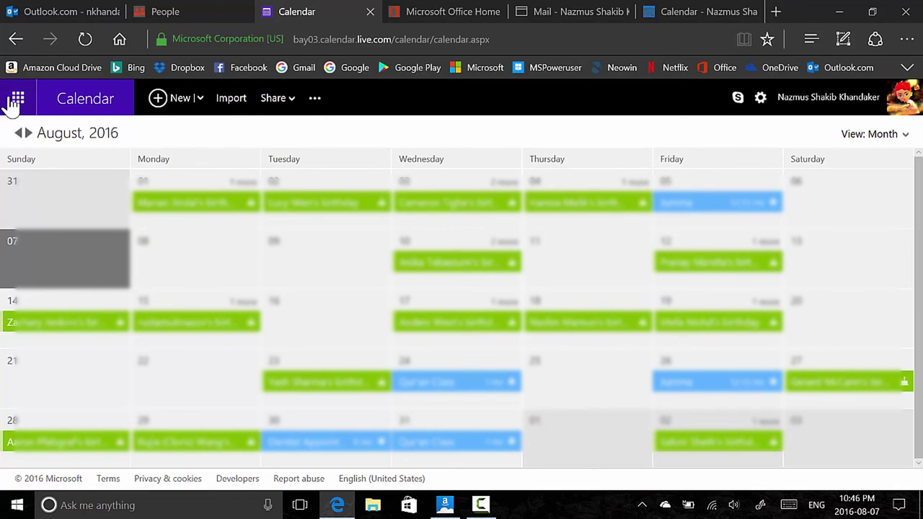
# Open Outlook.com People from the launcher, then close the People and Calendar tabs
pyautogui.click(18, 99)
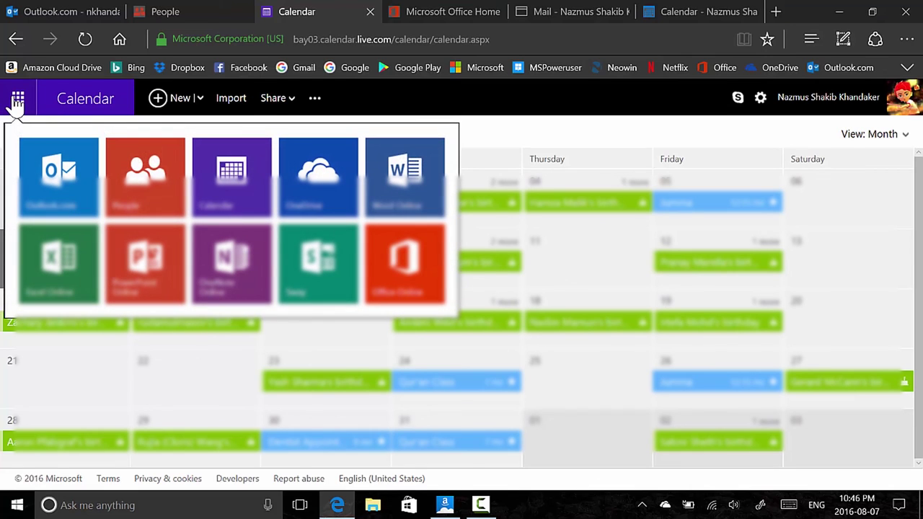
pyautogui.click(147, 191)
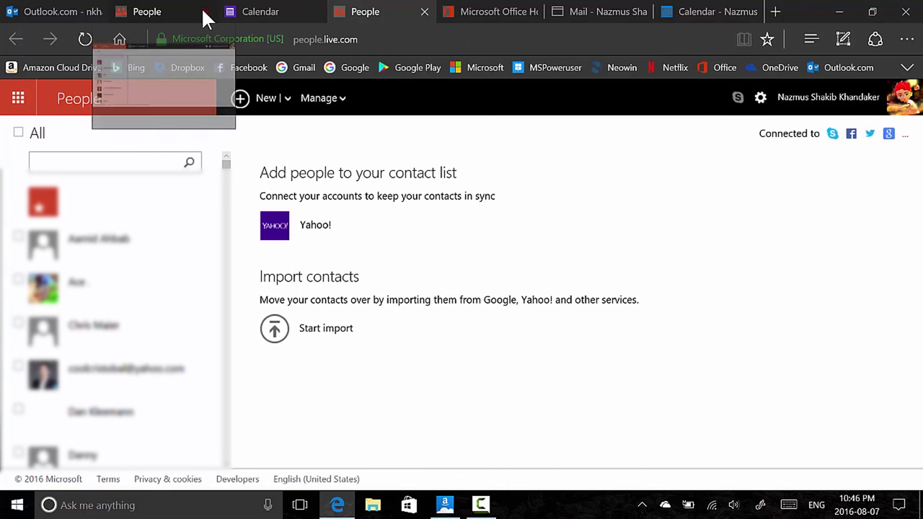
pyautogui.click(206, 13)
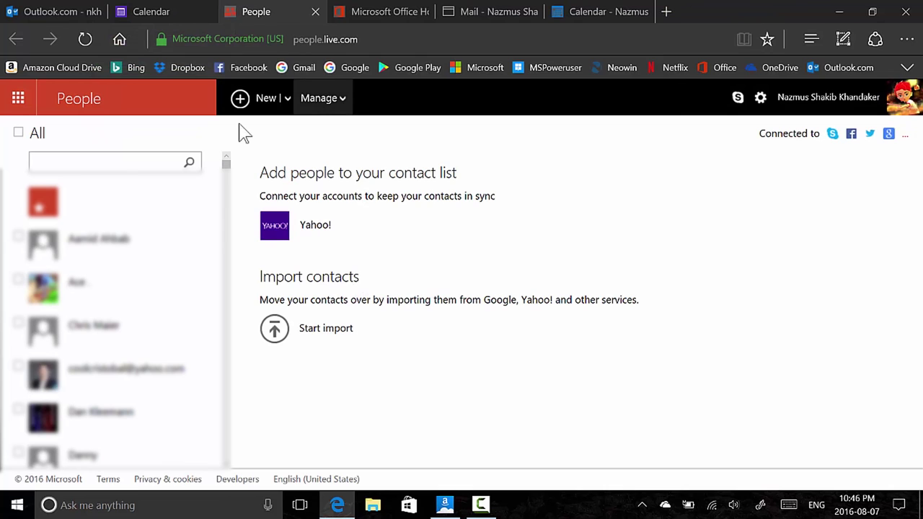
pyautogui.click(315, 12)
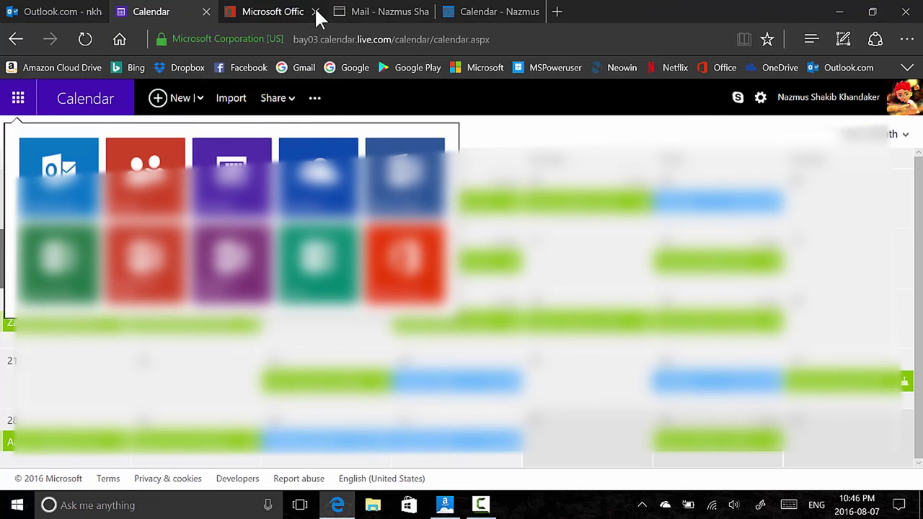
pyautogui.click(207, 13)
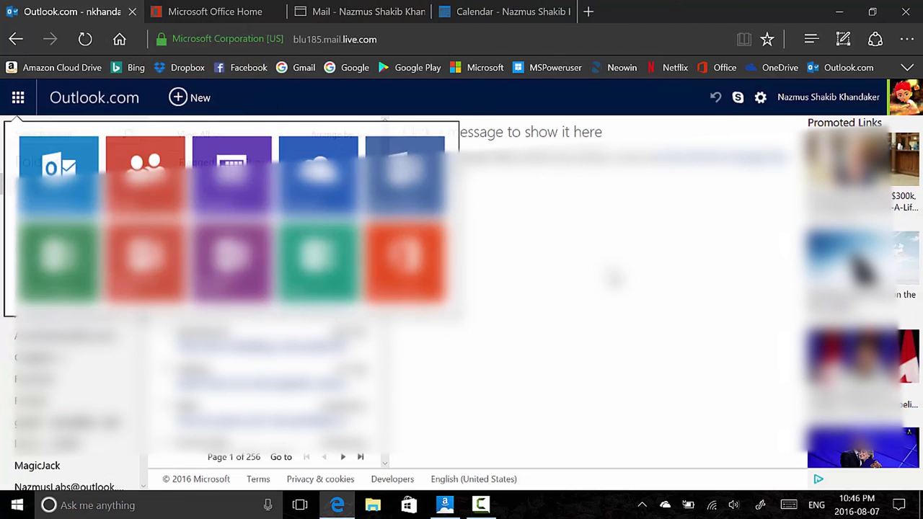
# Dismiss the Install Office 2016 and app launcher tour cards on the Office 365 home page
pyautogui.click(200, 10)
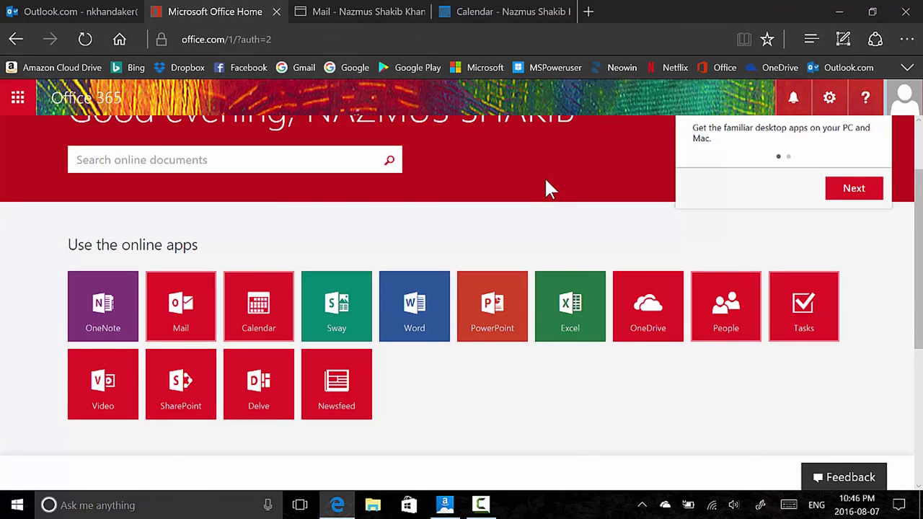
pyautogui.scroll(1, 546, 181)
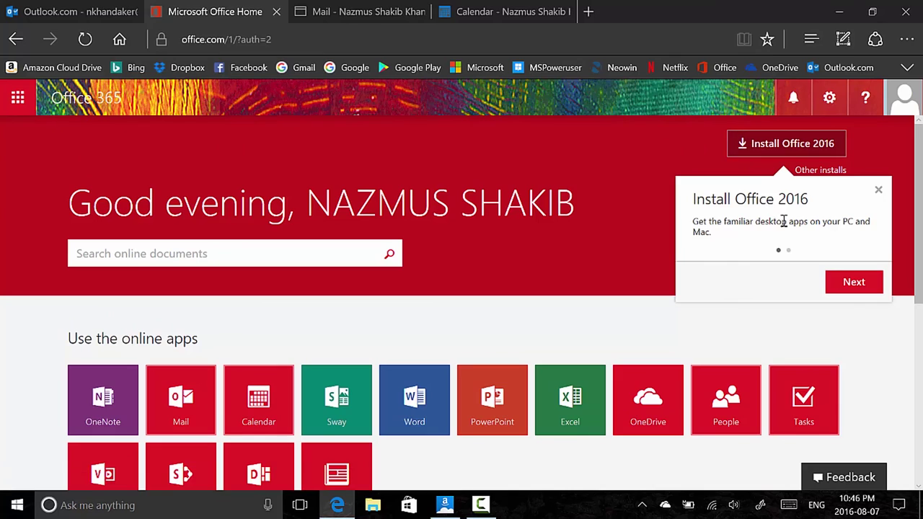
pyautogui.click(851, 284)
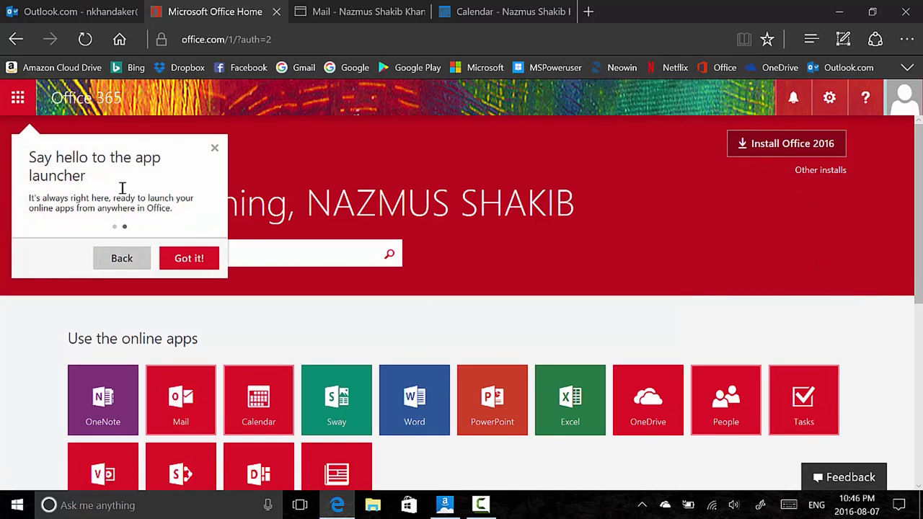
pyautogui.click(199, 260)
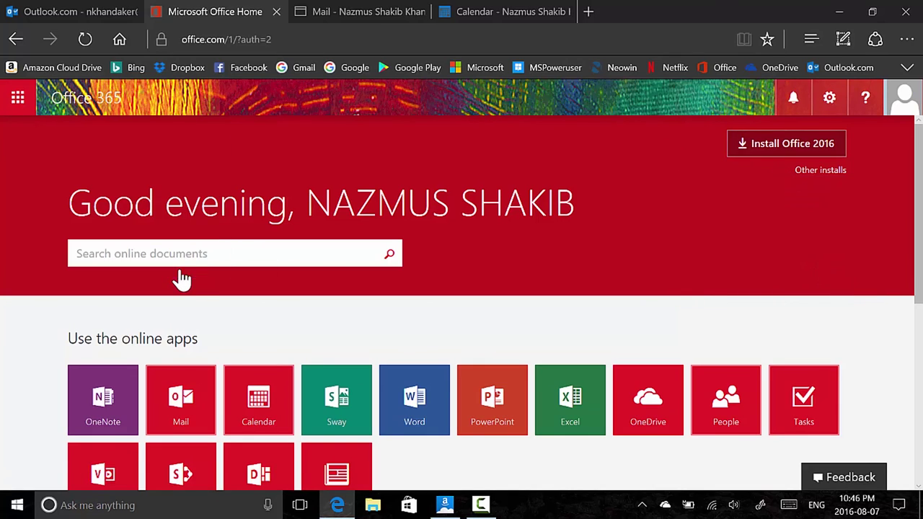
pyautogui.scroll(-2, 428, 171)
pyautogui.scroll(2, 428, 170)
# Close the Mail tab's app launcher and show the Office 365 calendar for August 2016
pyautogui.click(393, 10)
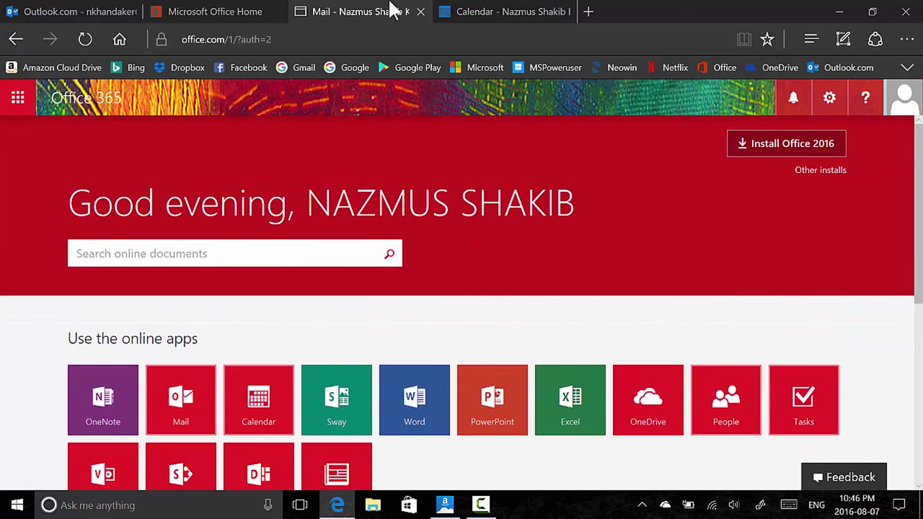
pyautogui.click(550, 187)
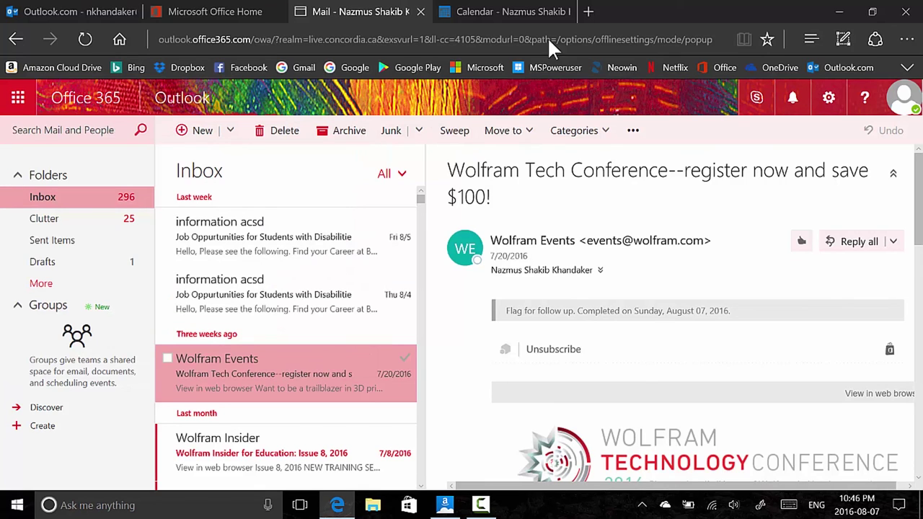
pyautogui.moveTo(447, 10)
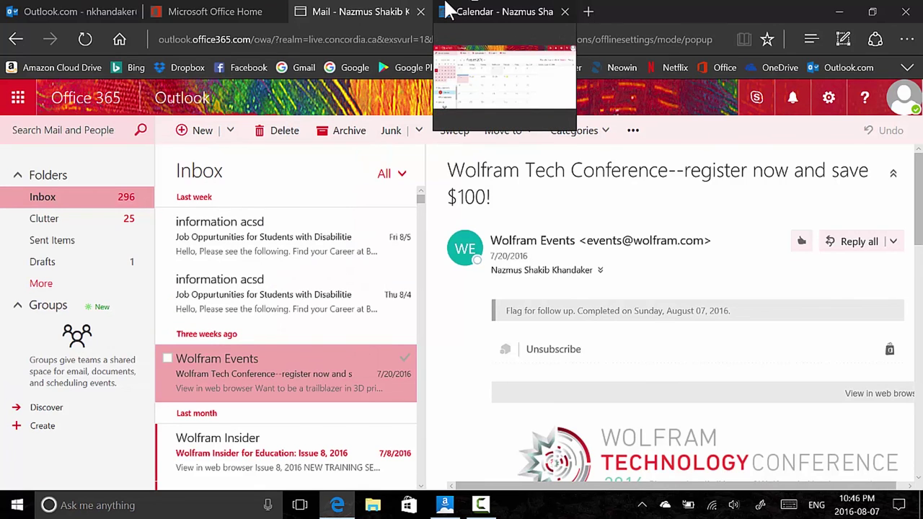
pyautogui.click(447, 10)
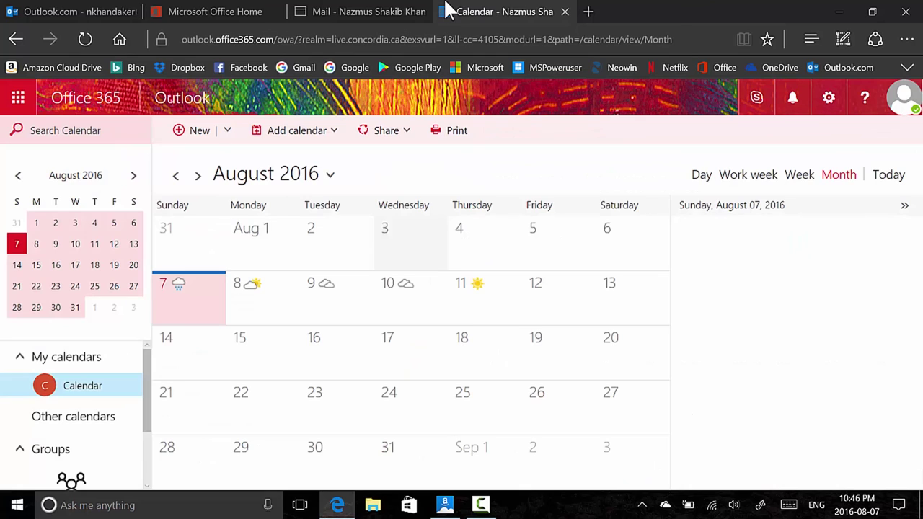